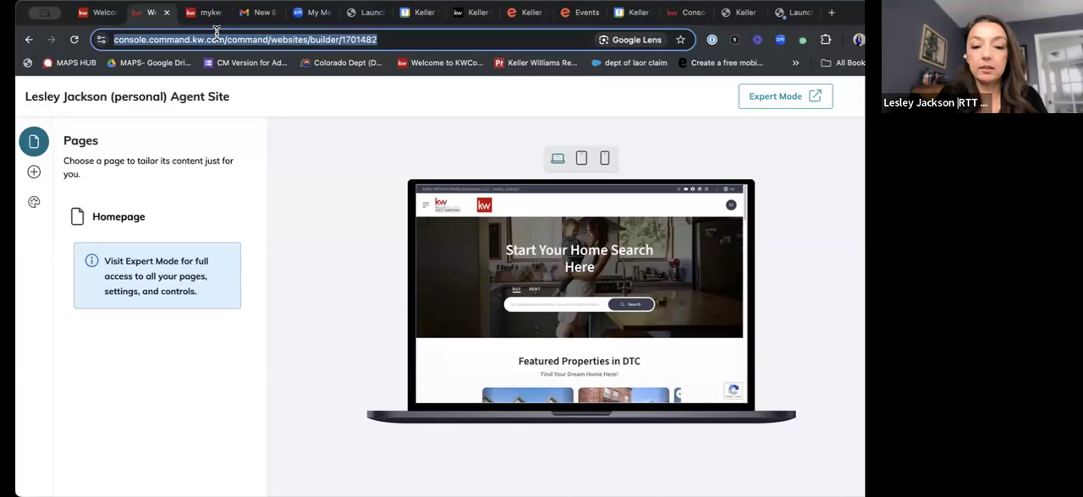
Go to agent.kw.com/command and open the settings of the Websites section.
text(agent)
key(Return)
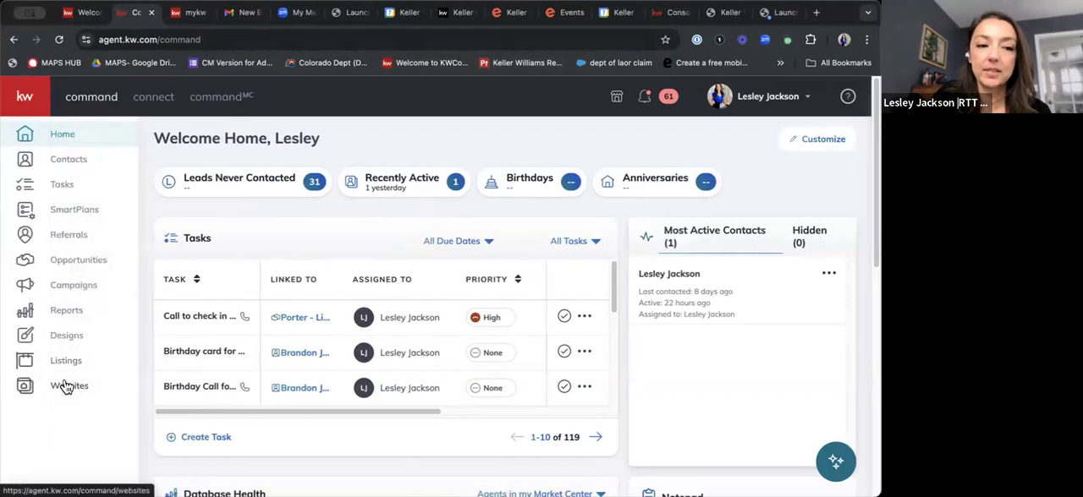
click(67, 387)
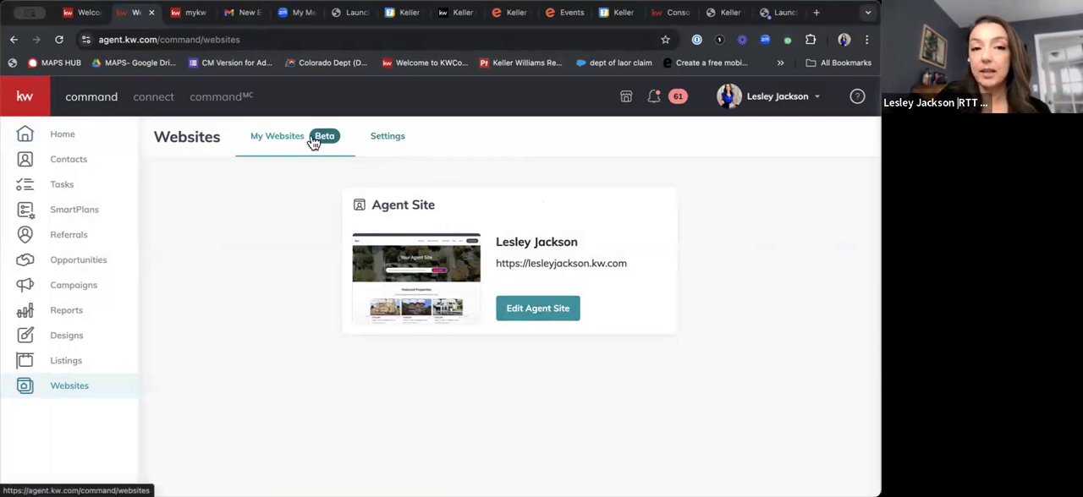
click(398, 146)
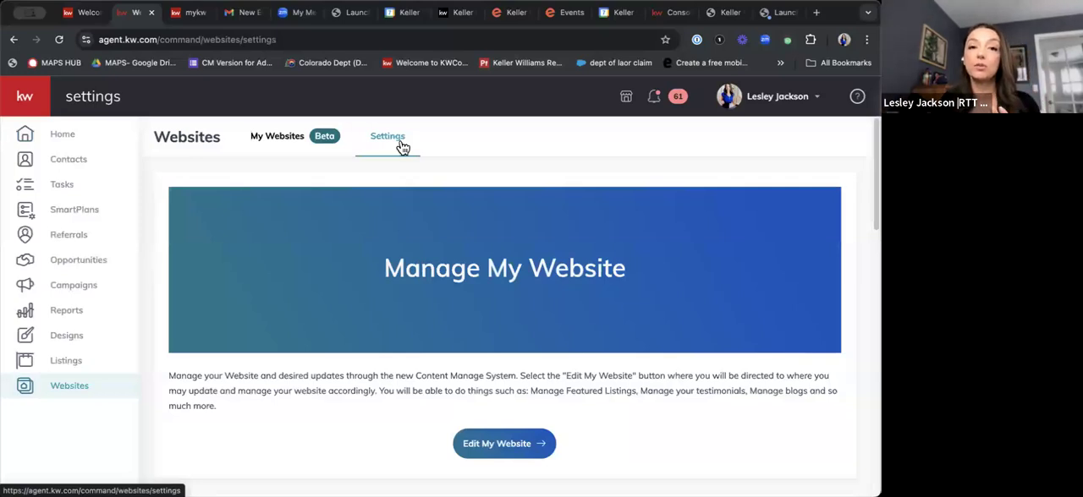
Examine the website's subdomain, App URL and display preference settings.
scroll(619, 364, down, 3)
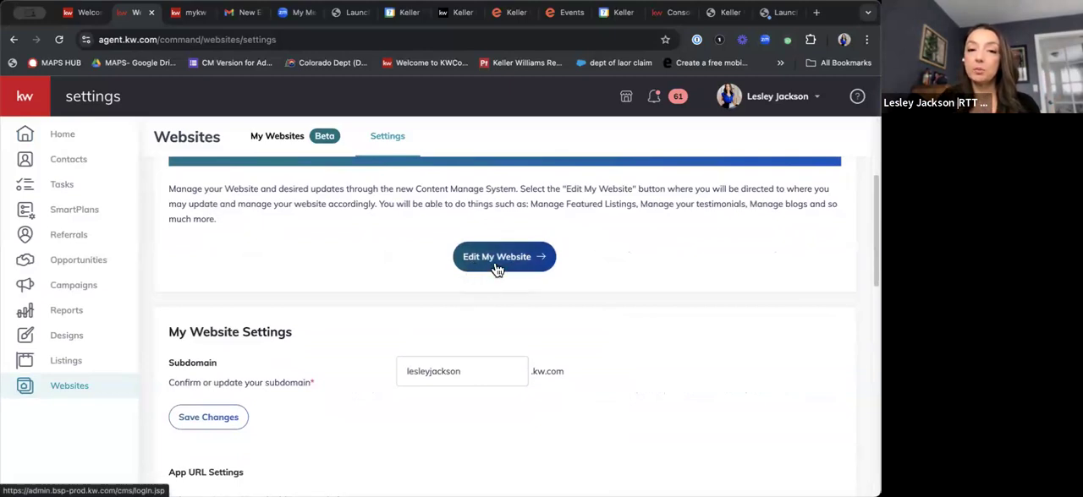
scroll(498, 269, down, 2)
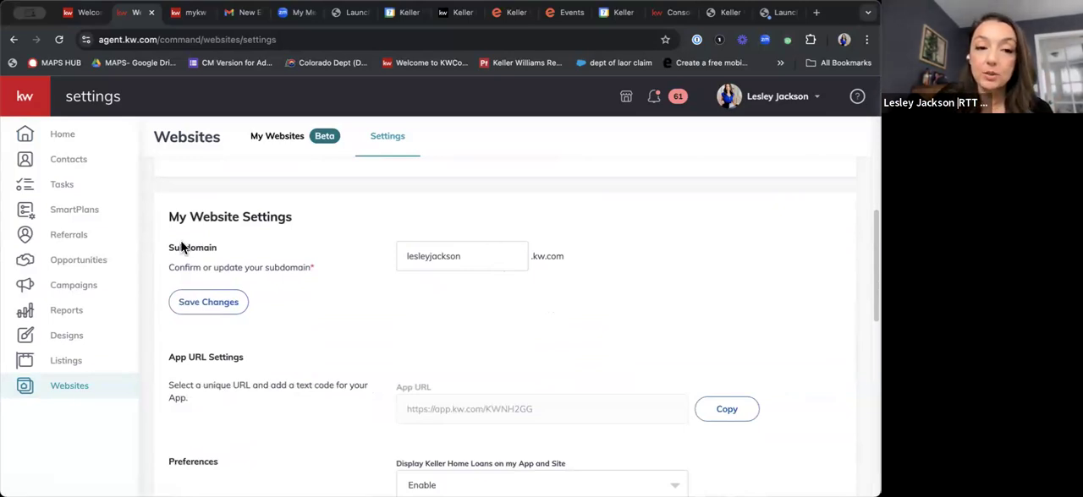
double_click(211, 248)
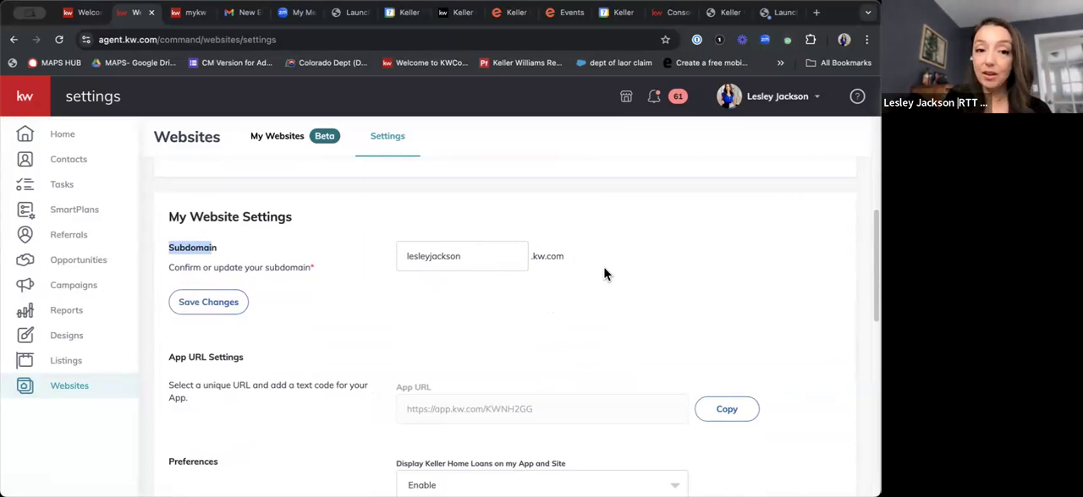
scroll(606, 269, down, 4)
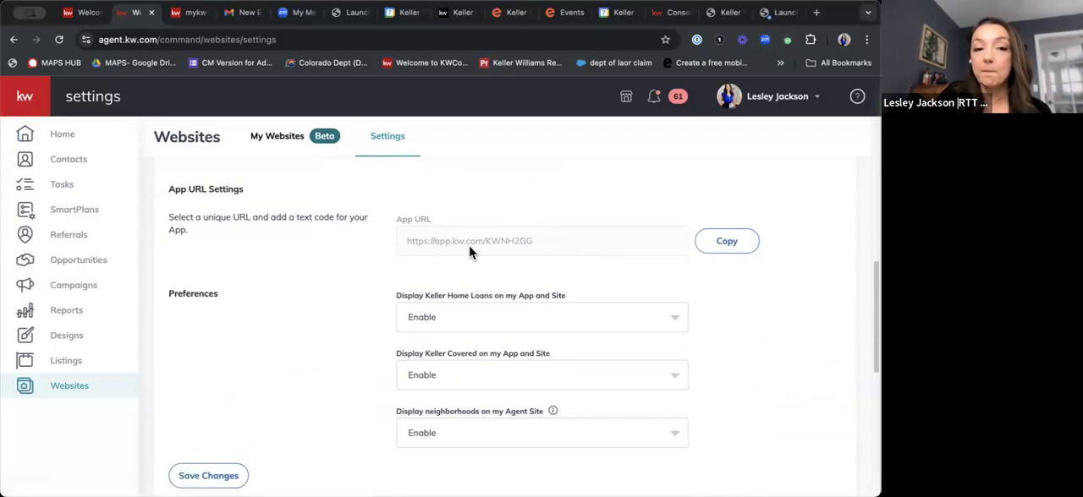
scroll(464, 242, down, 1)
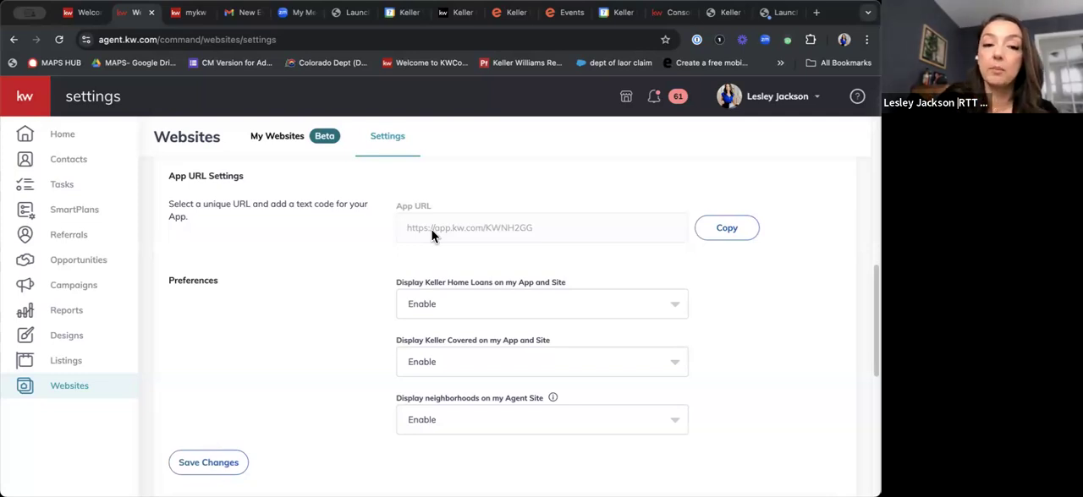
Set the Forced Registration property limit to Unrestricted.
scroll(411, 345, down, 3)
click(404, 342)
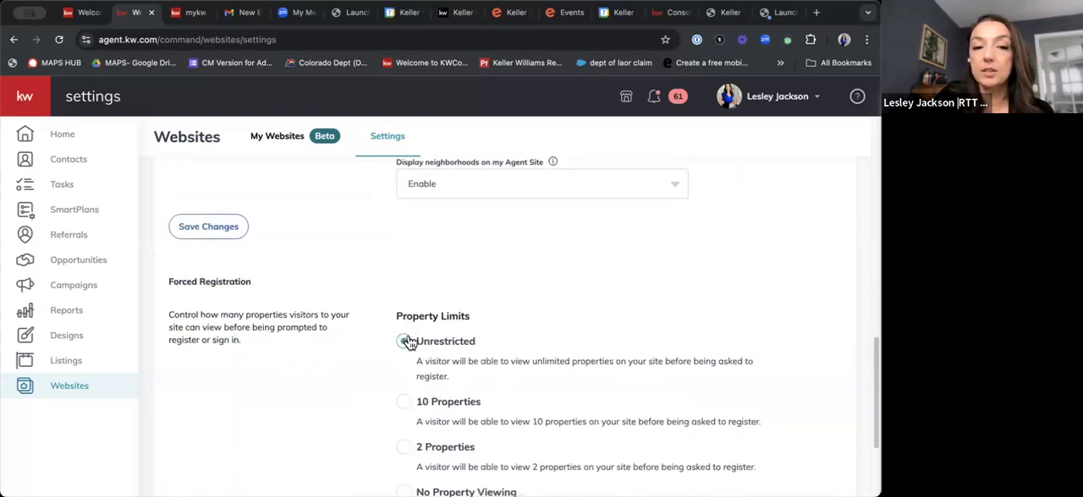
scroll(518, 369, down, 1)
scroll(537, 312, down, 1)
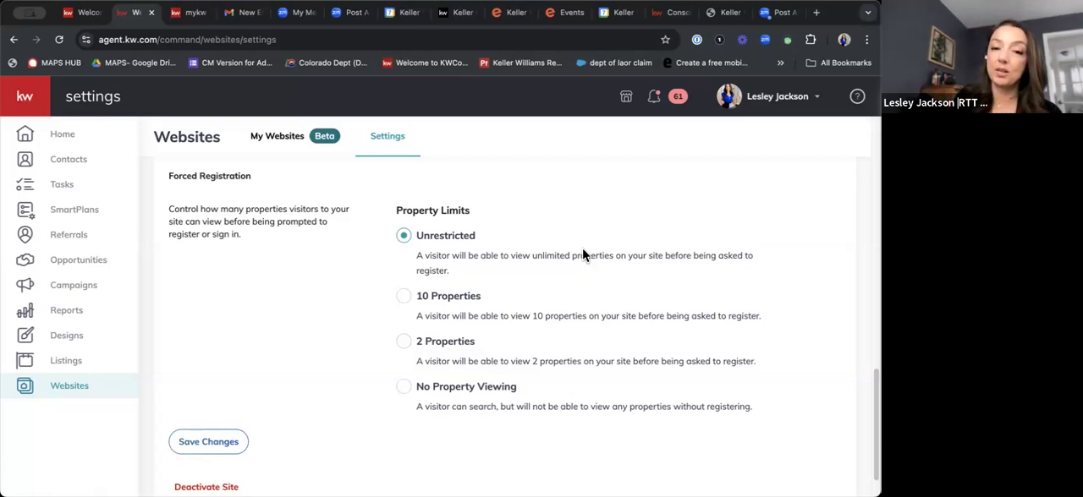
click(404, 346)
click(404, 237)
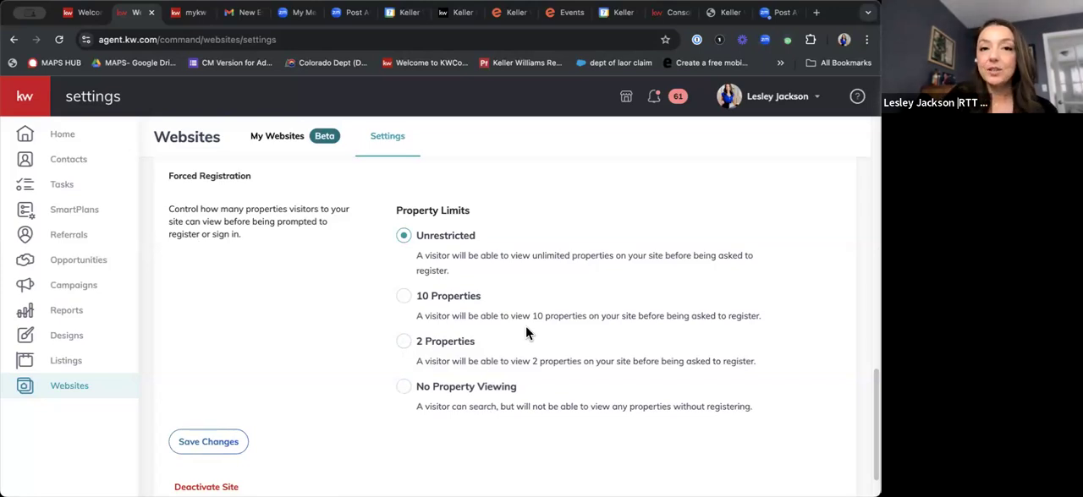
Open the website's content management system from the Manage My Website section.
scroll(493, 327, up, 4)
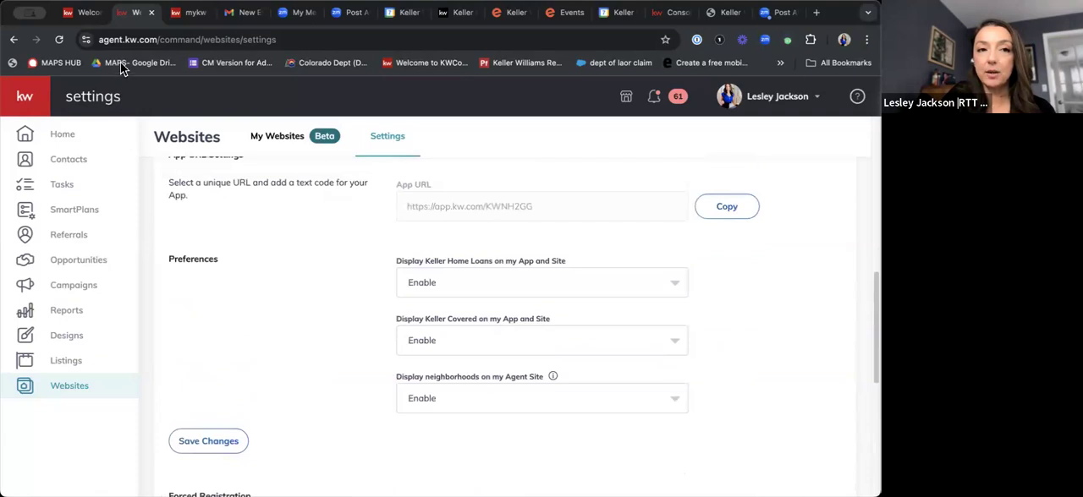
scroll(451, 316, up, 5)
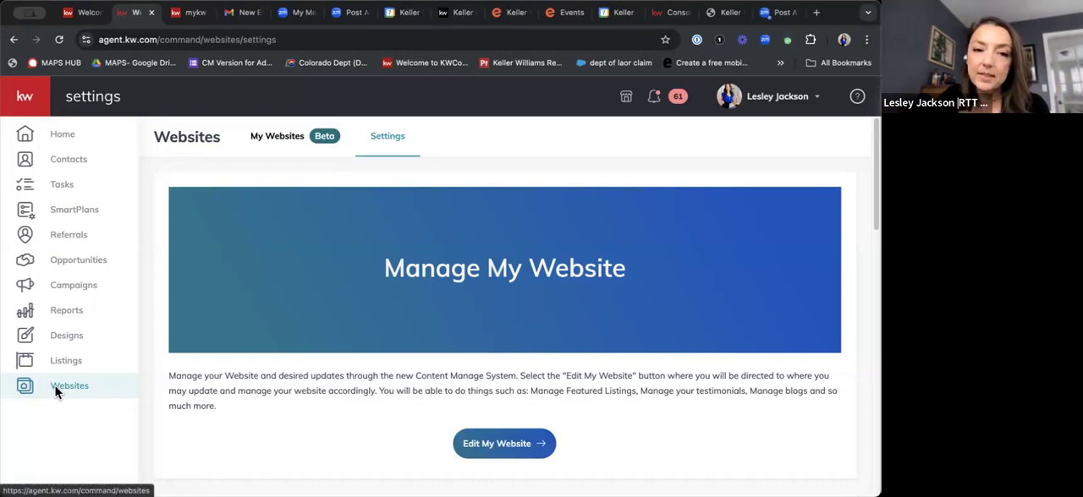
click(502, 446)
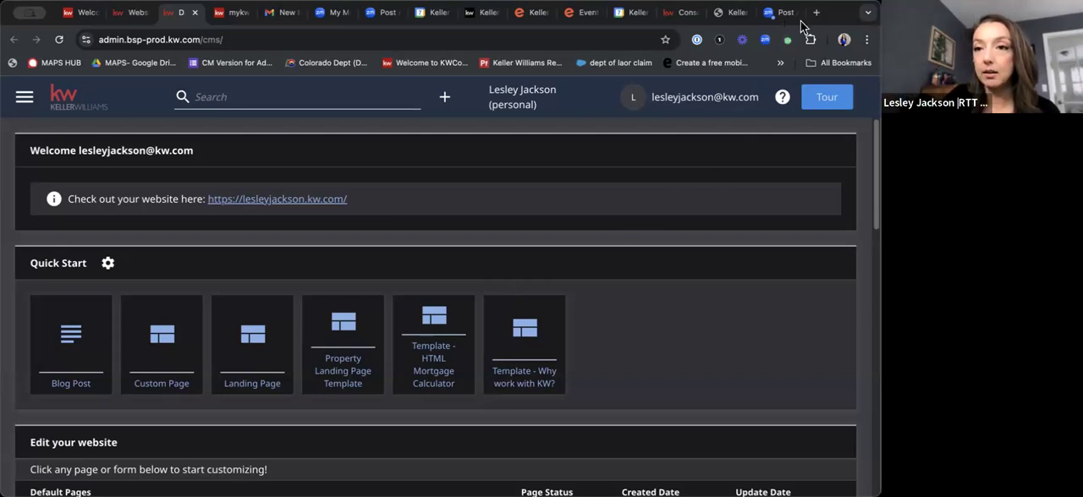
Return to the Command website settings and open the Agent Site listed under My Websites for editing.
click(129, 14)
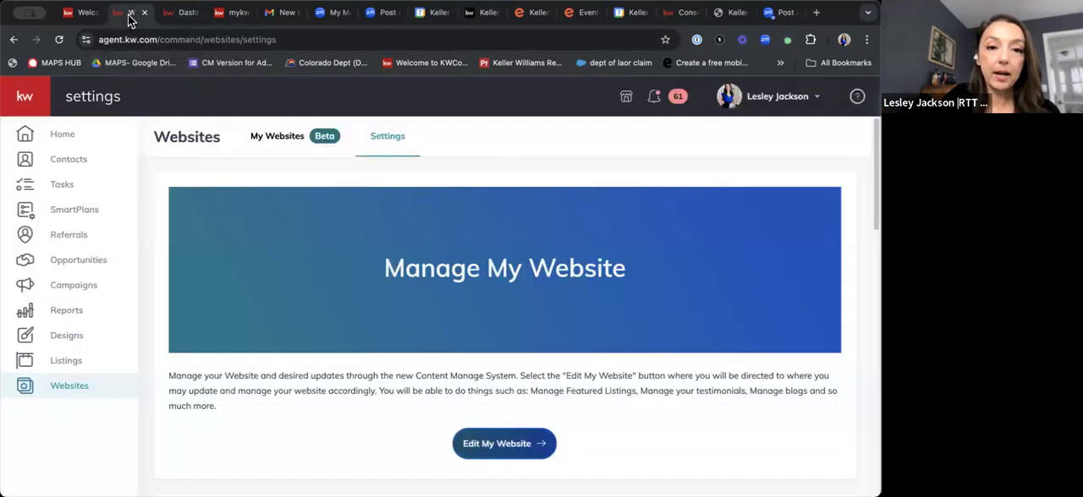
click(266, 144)
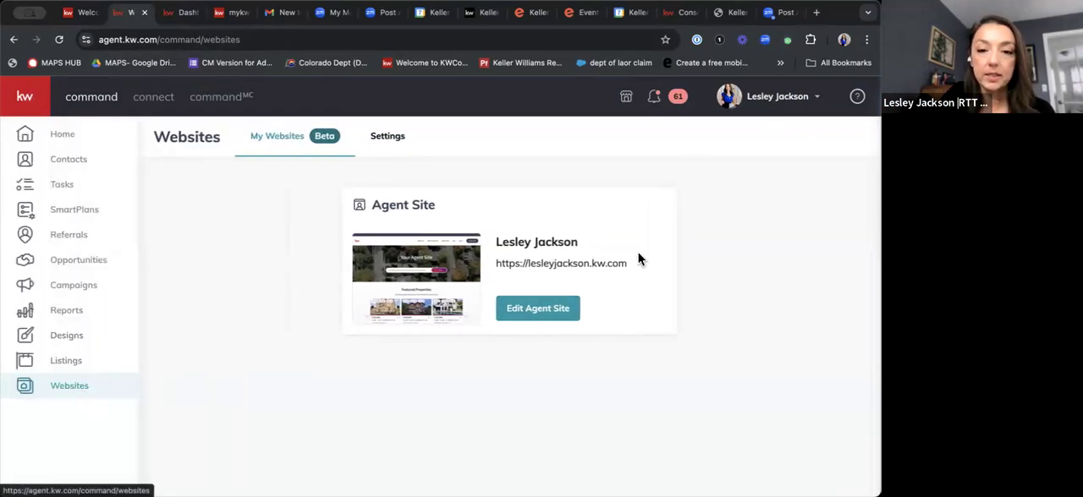
click(562, 313)
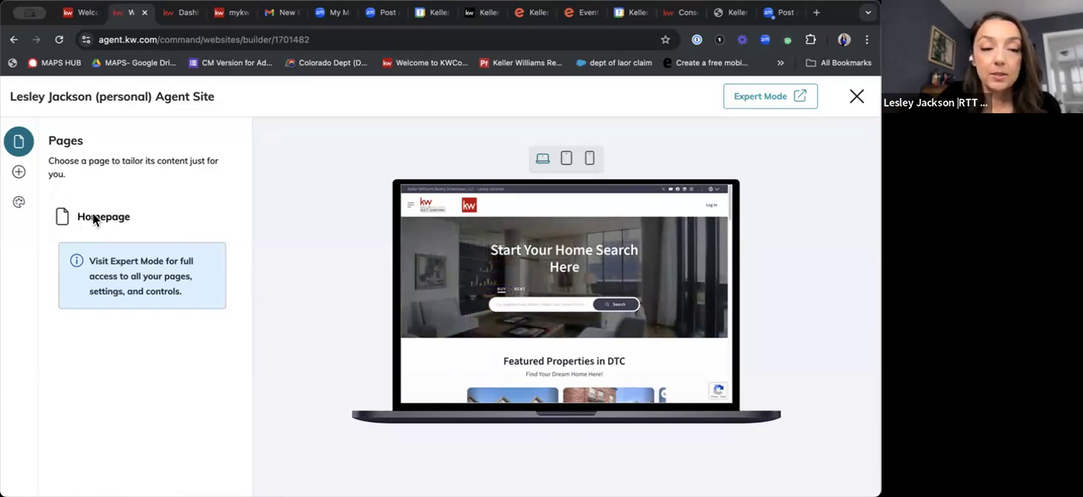
Open a new Blog Post form and examine its banner image, headline, subheadline and body fields.
click(18, 175)
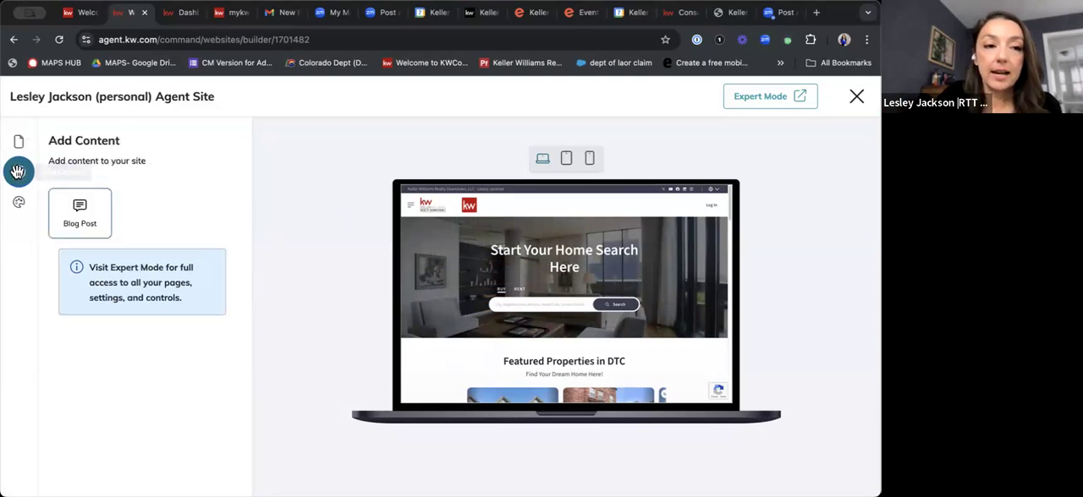
click(81, 215)
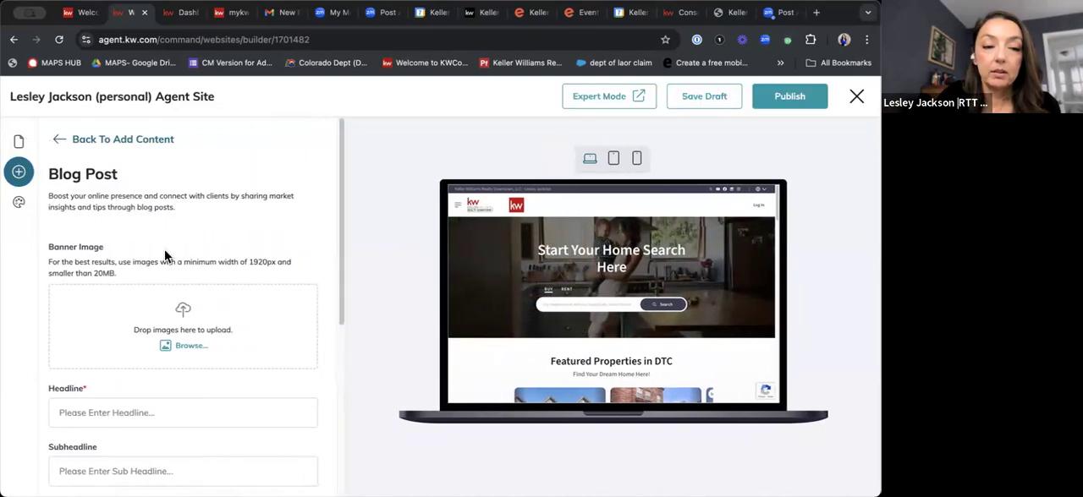
scroll(208, 346, down, 3)
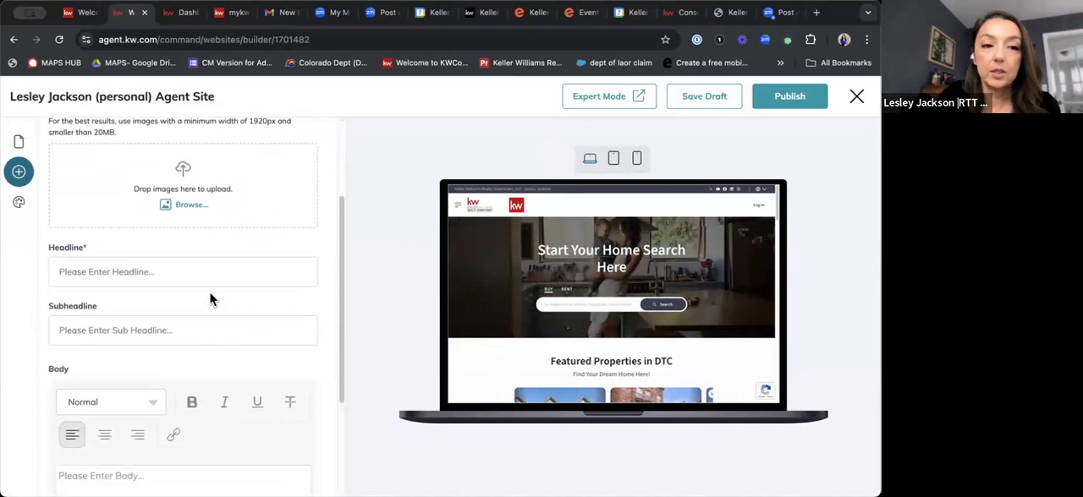
scroll(196, 229, up, 1)
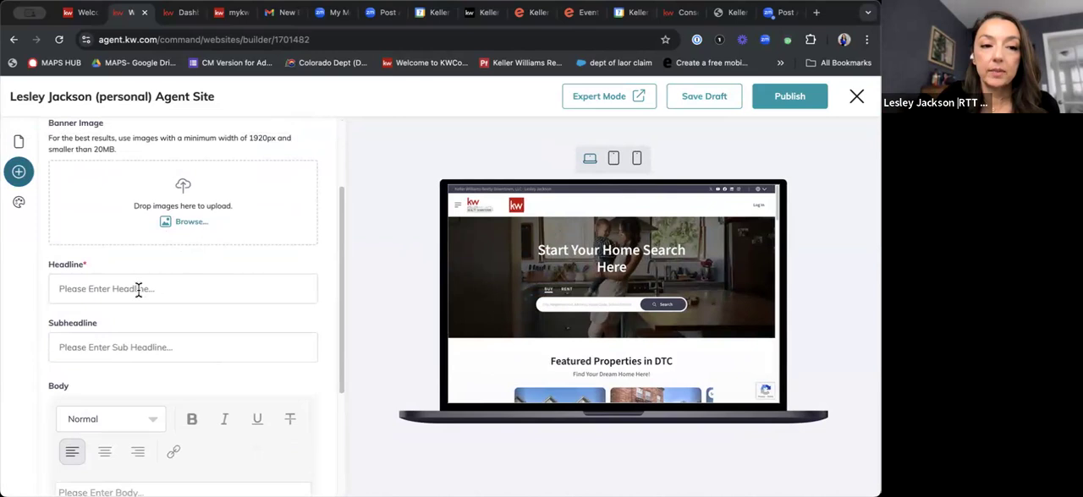
scroll(135, 289, down, 3)
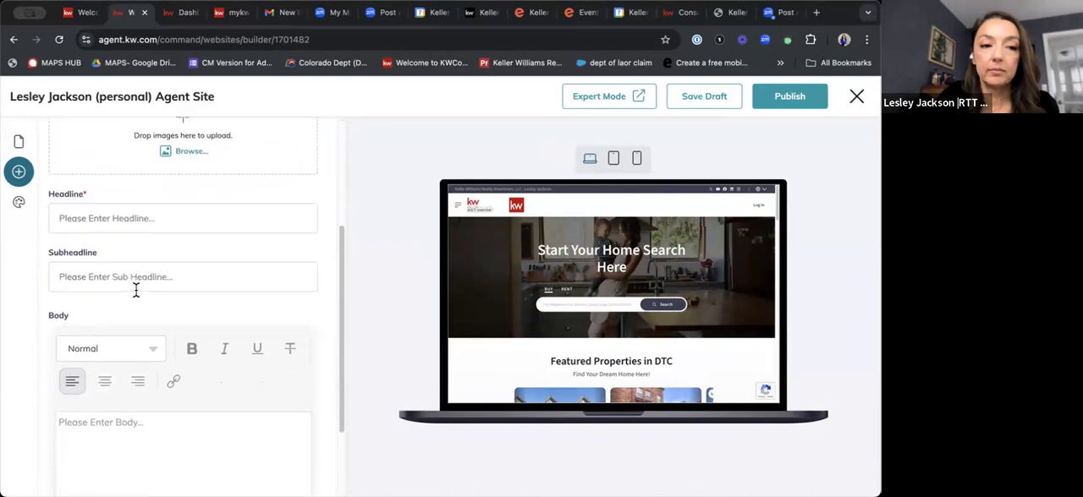
scroll(190, 419, up, 1)
click(187, 416)
scroll(169, 389, down, 2)
scroll(179, 374, up, 4)
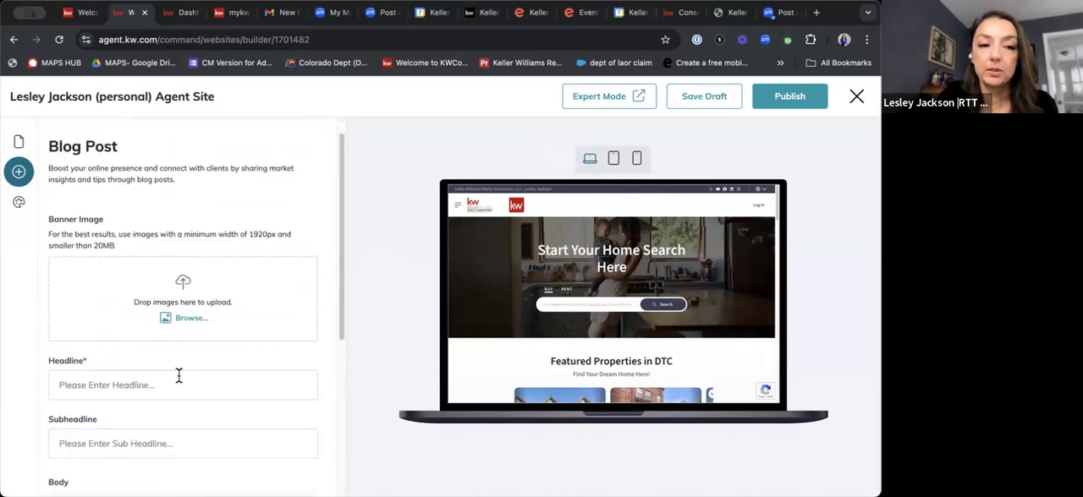
Preview the site's color themes in the Styling options, from KW Theme Default through Pewter Light.
click(19, 204)
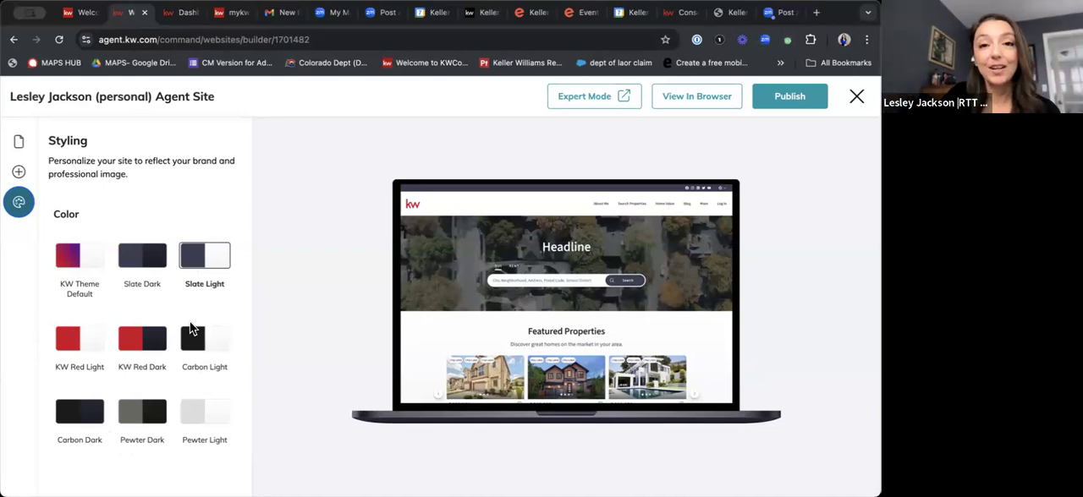
click(89, 269)
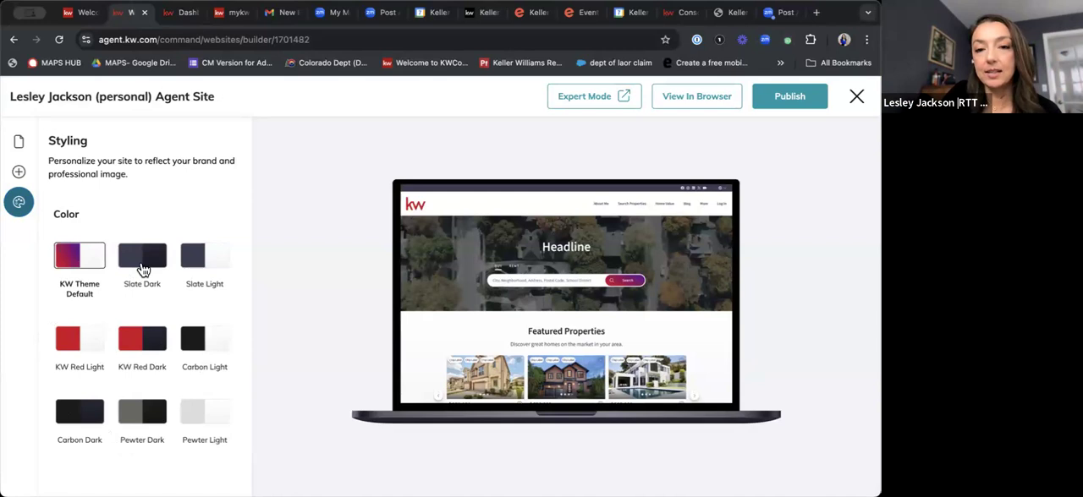
click(142, 268)
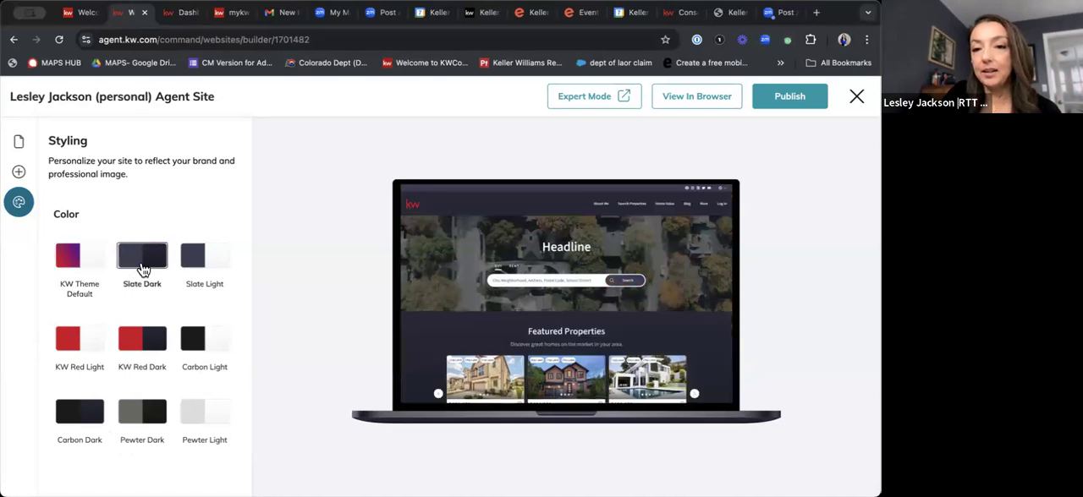
click(208, 265)
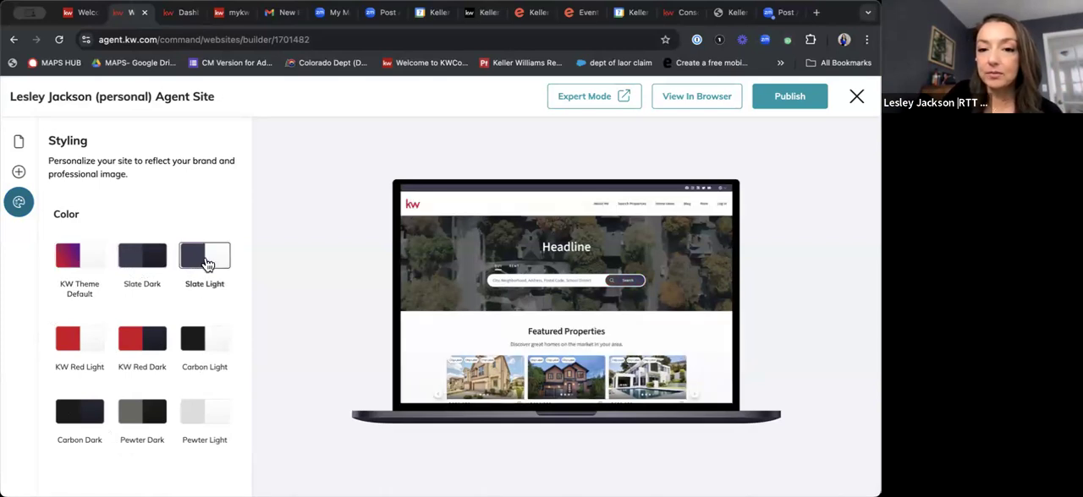
click(204, 346)
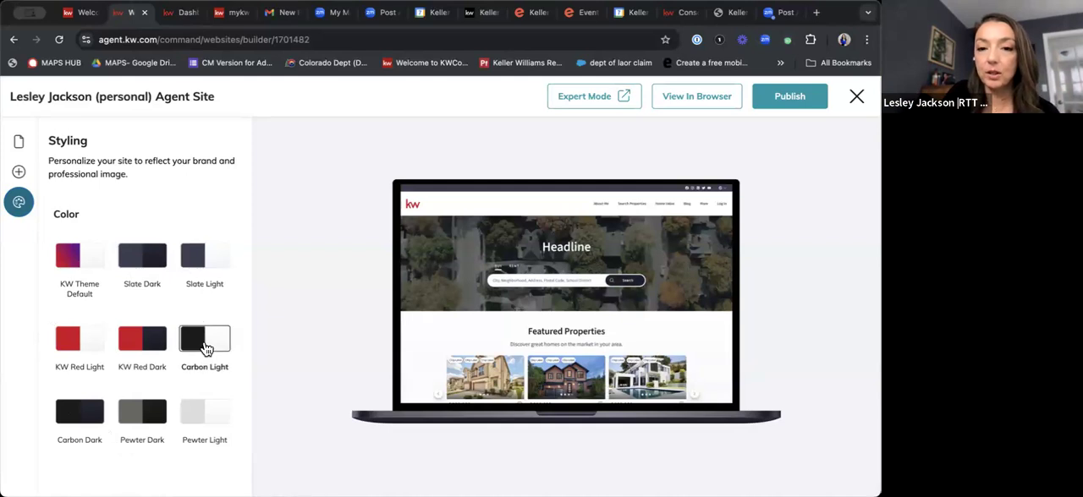
click(145, 352)
click(88, 338)
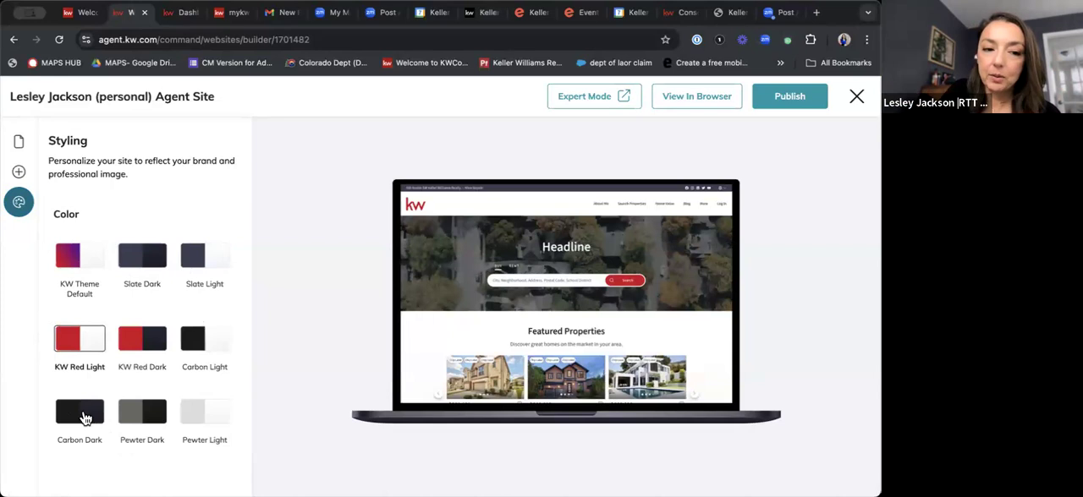
click(84, 418)
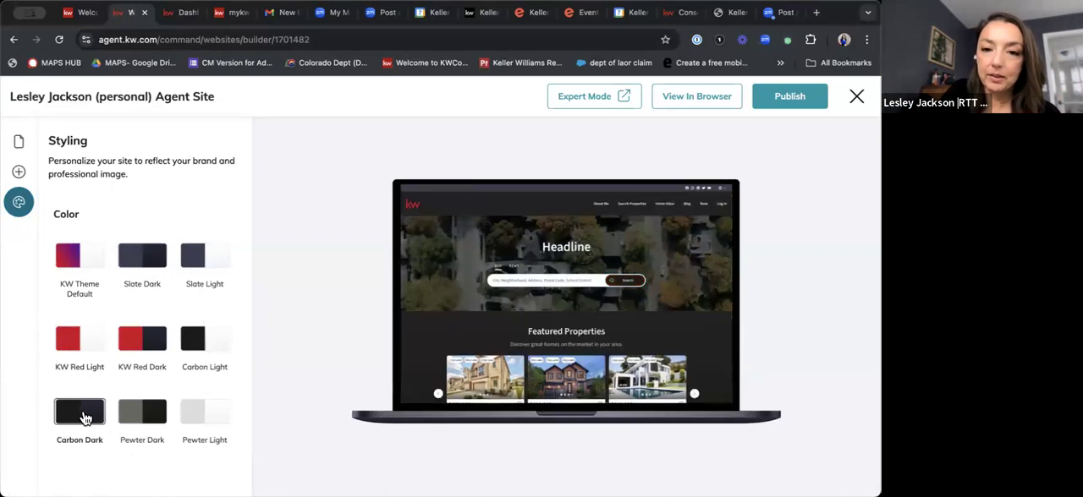
click(149, 418)
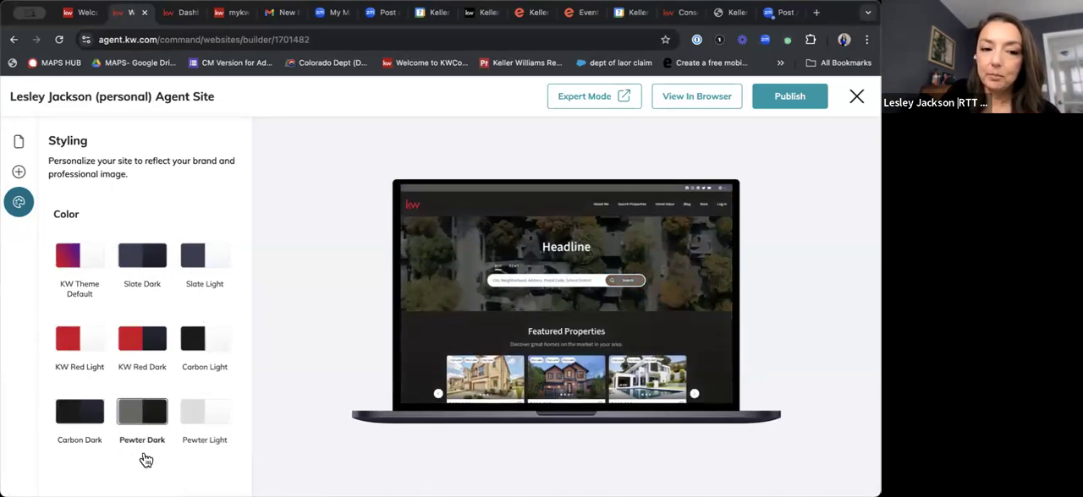
click(210, 418)
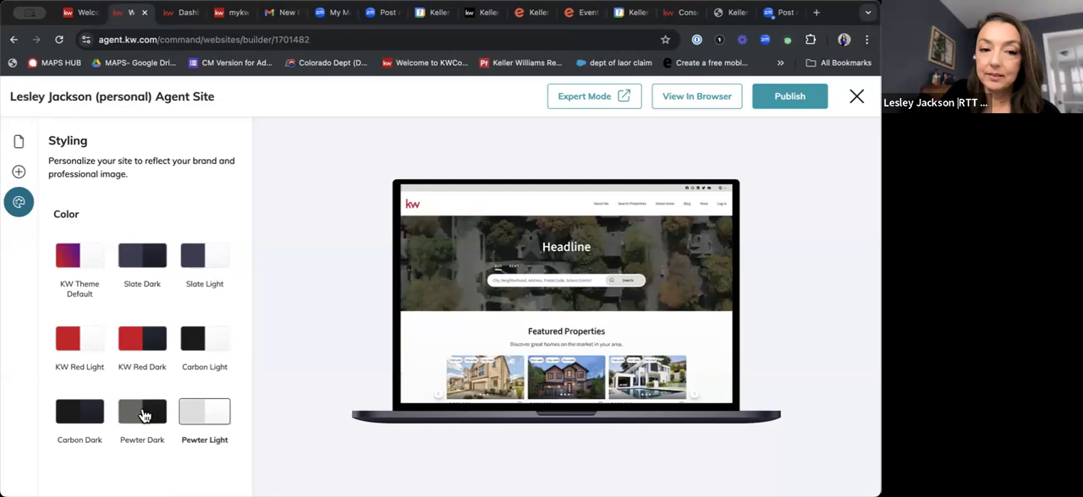
Apply the Pewter Dark color theme to the agent site and publish it.
click(145, 416)
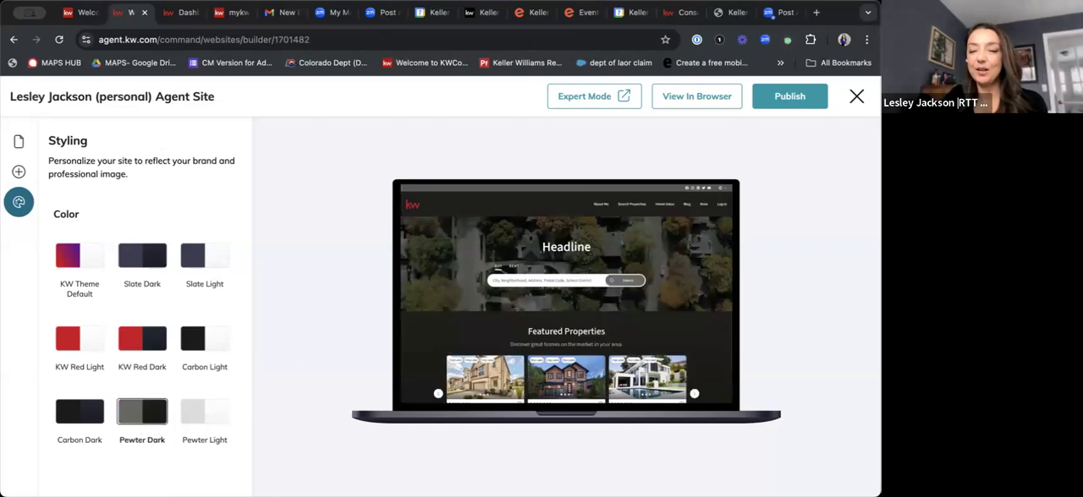
click(805, 99)
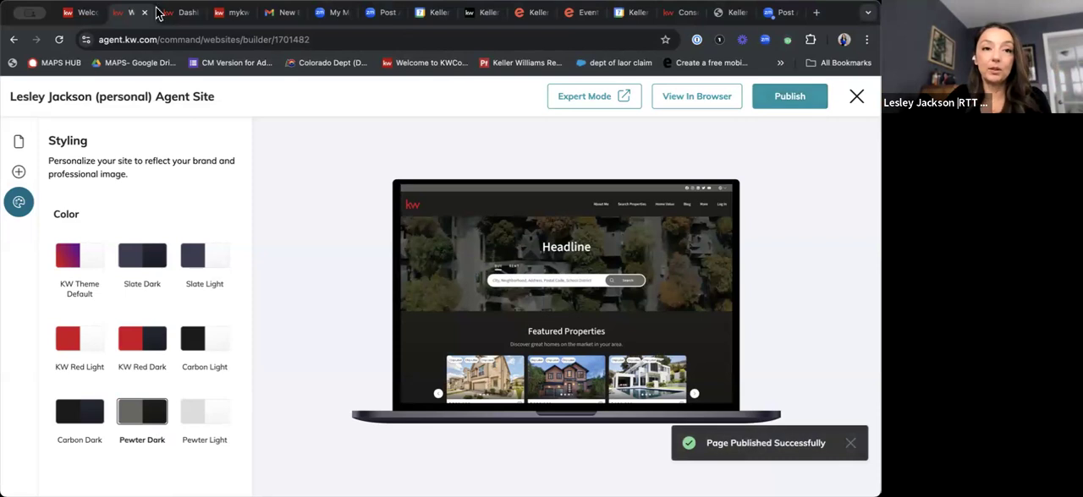
Switch back to the content management dashboard and select its web address.
click(183, 12)
click(194, 39)
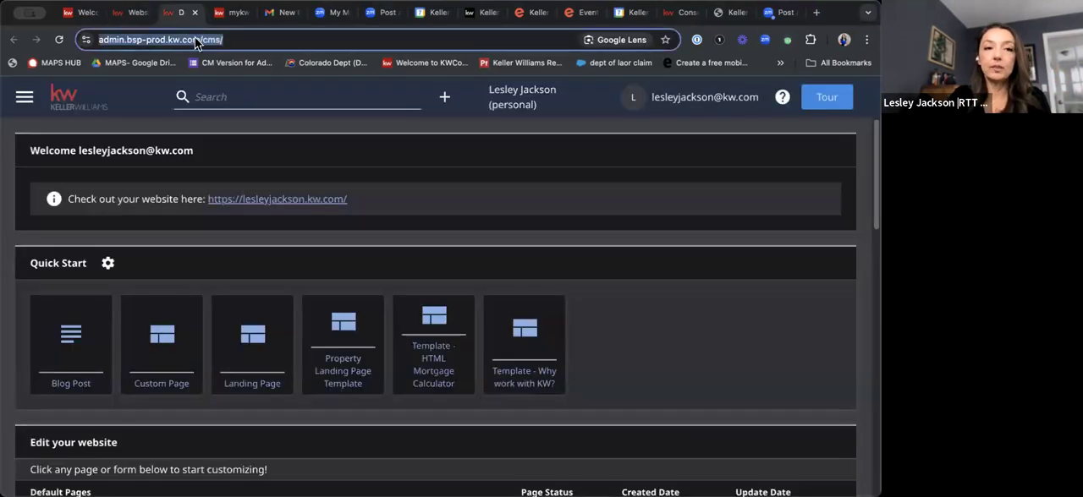
Load the agent's public kw.com website to check its homepage with the published theme.
text(lesleyjackson.kw.com)
key(Return)
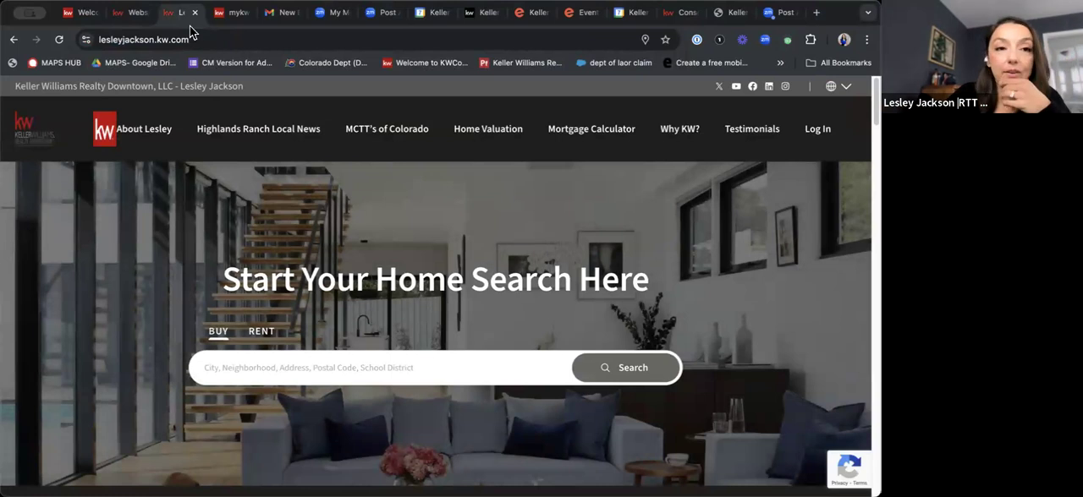
Close the simplified site builder and open the content management system through Edit My Website in the Websites settings.
click(141, 13)
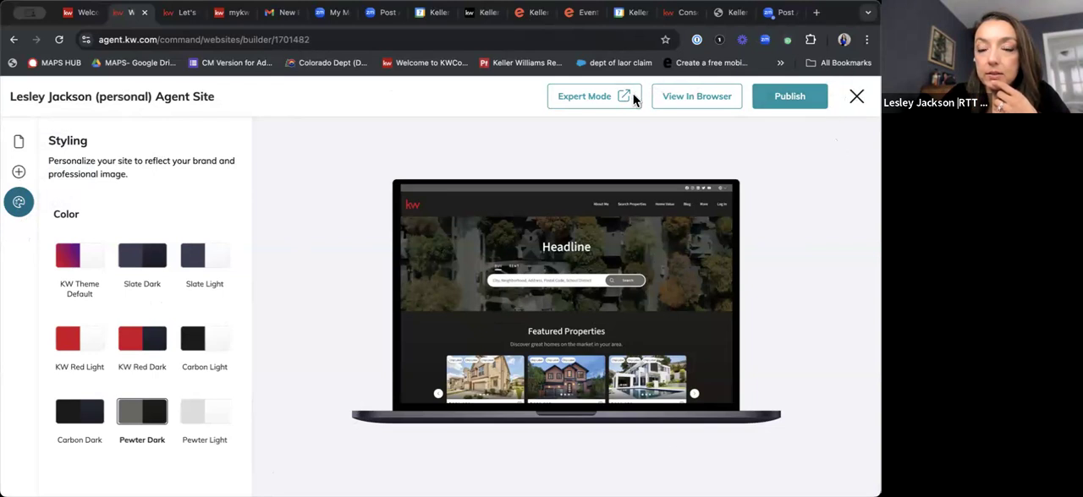
click(857, 98)
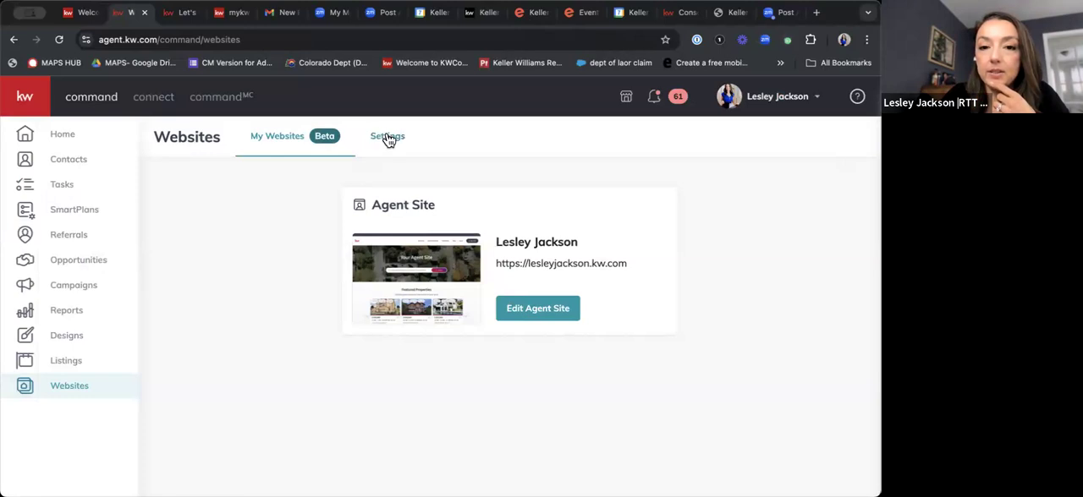
click(388, 138)
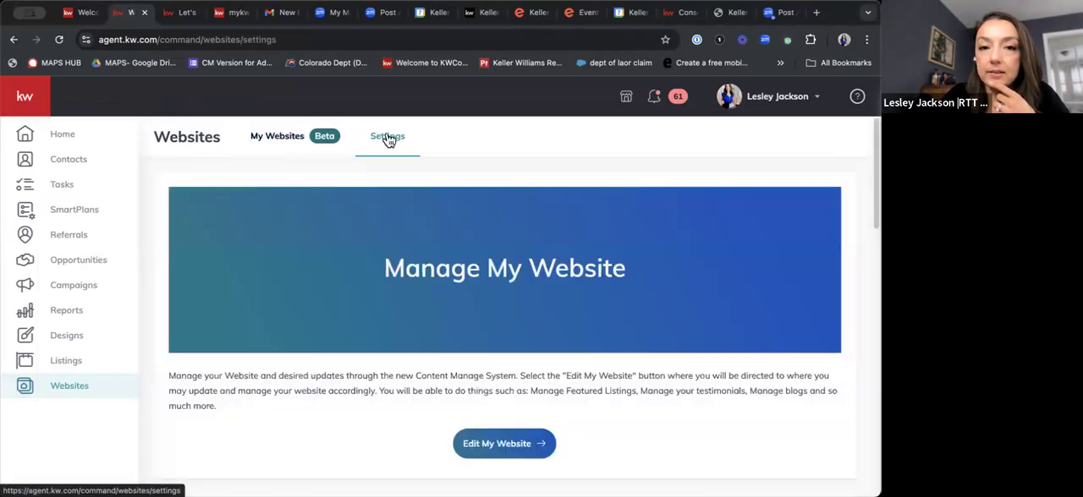
click(527, 444)
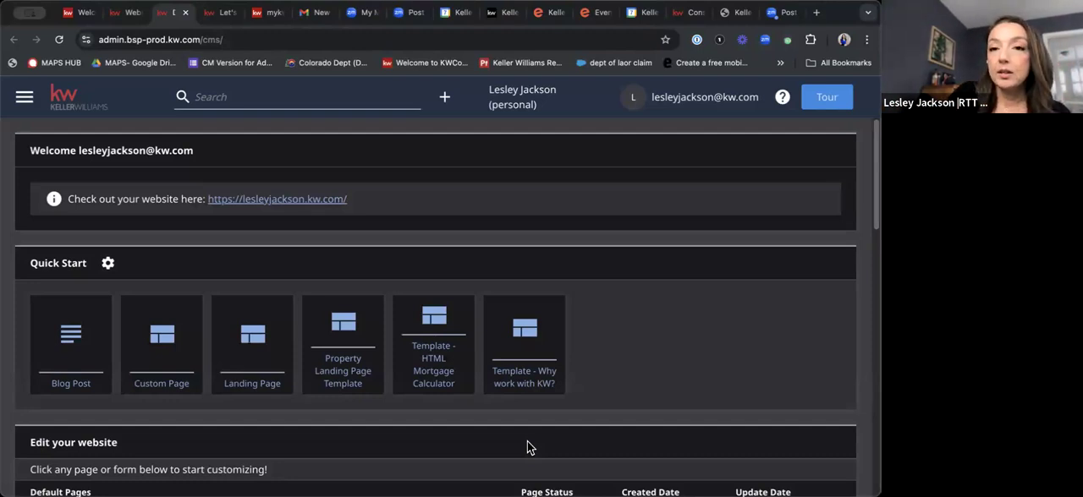
Examine the dashboard's Quick Start templates and its lists of default pages, modules and custom pages.
scroll(599, 339, down, 2)
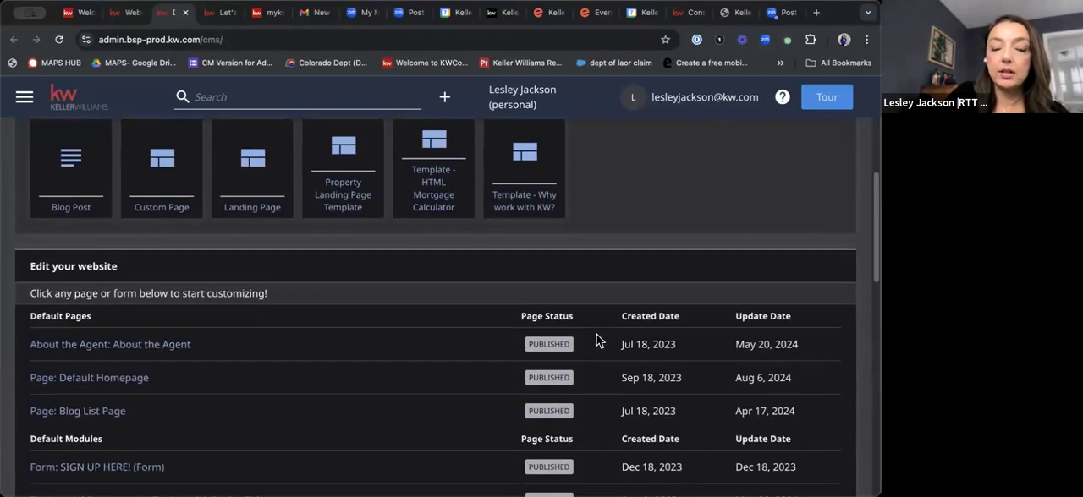
scroll(596, 340, down, 10)
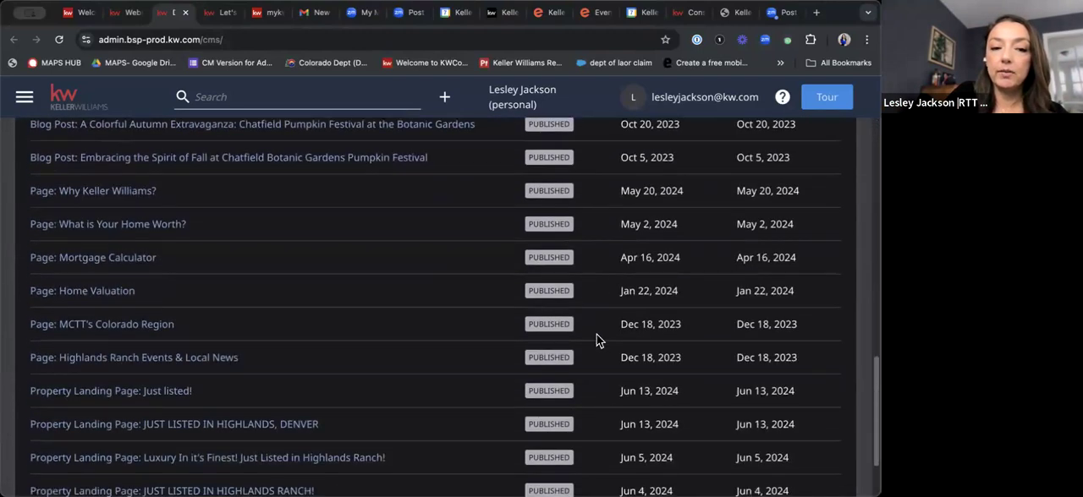
scroll(597, 340, up, 15)
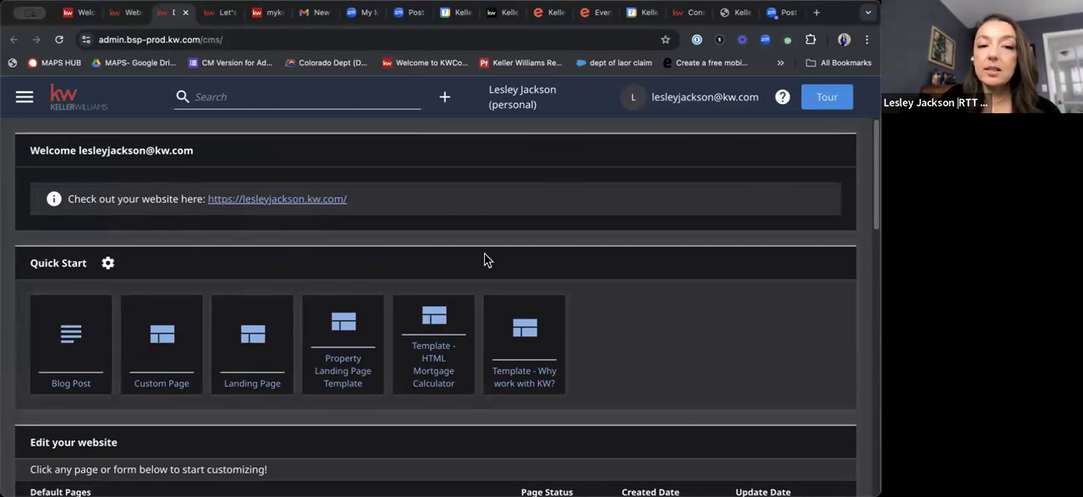
scroll(747, 290, down, 2)
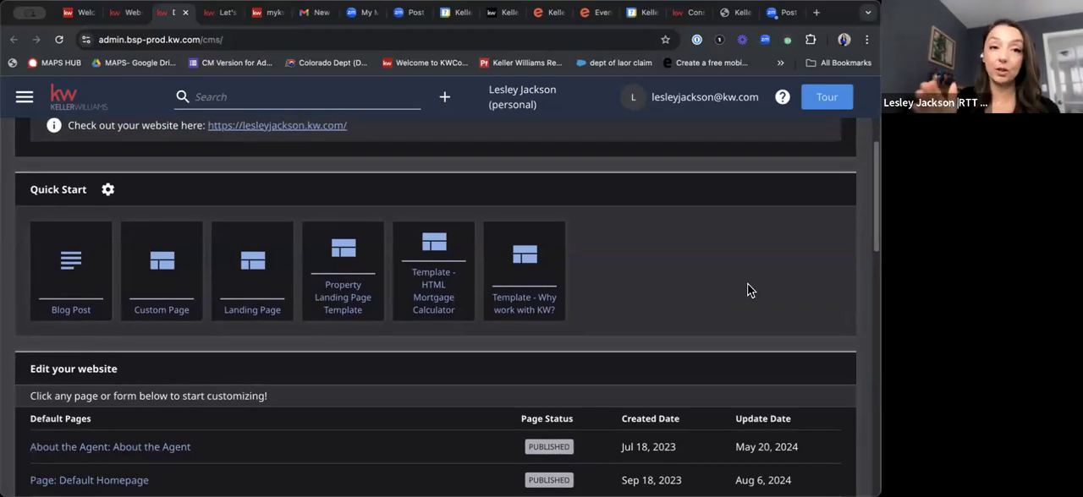
scroll(91, 291, up, 2)
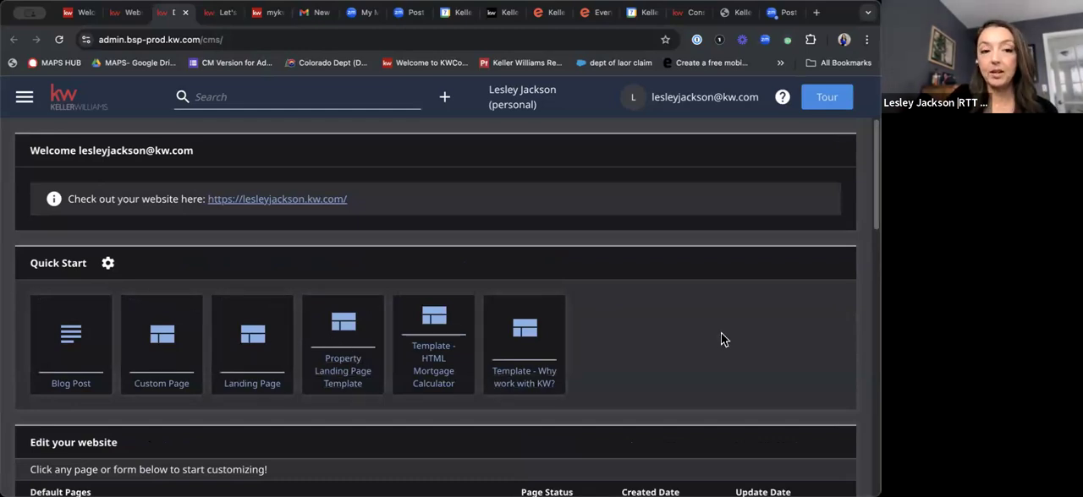
scroll(720, 339, down, 3)
scroll(721, 338, down, 3)
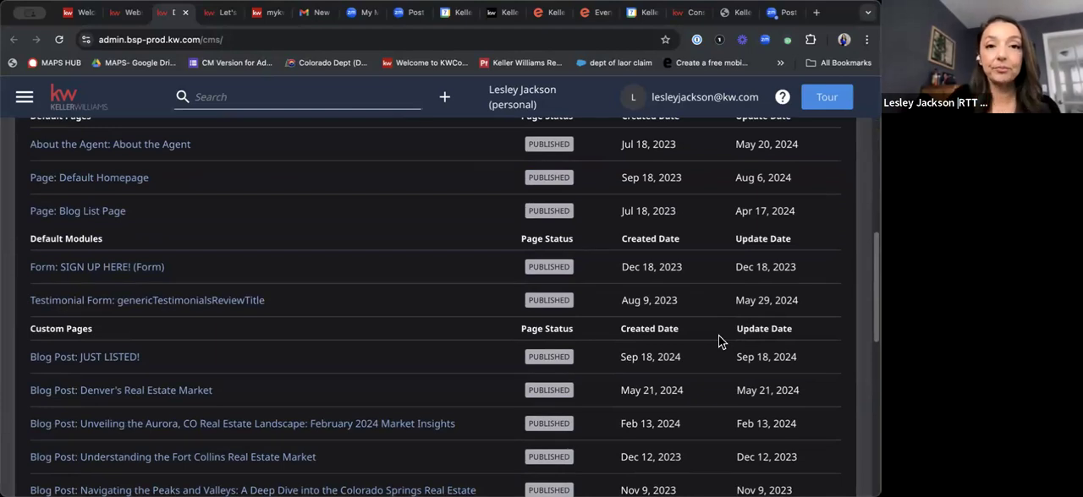
Open the About the Agent page and expand its Agent Profile, My Details, About Me and My Preferred Vendors sections.
click(151, 147)
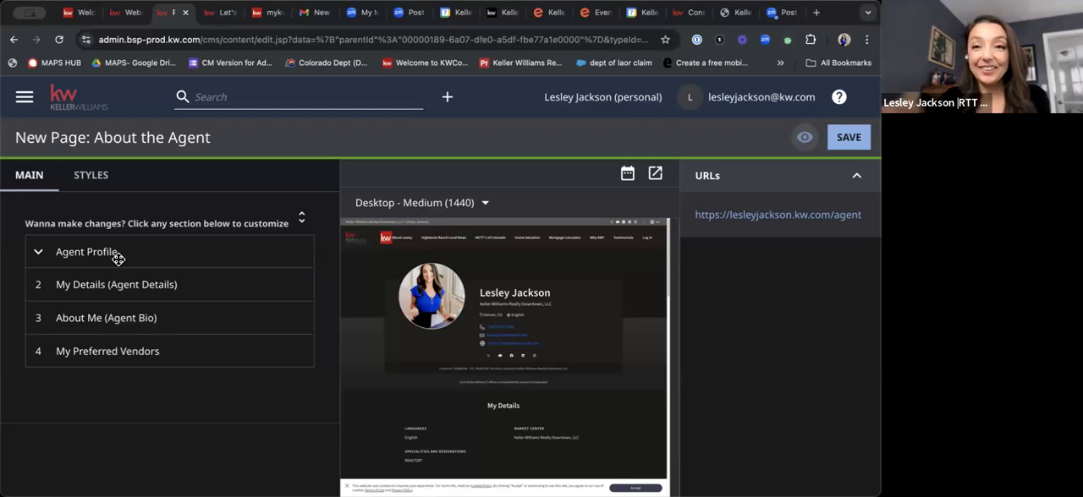
click(85, 259)
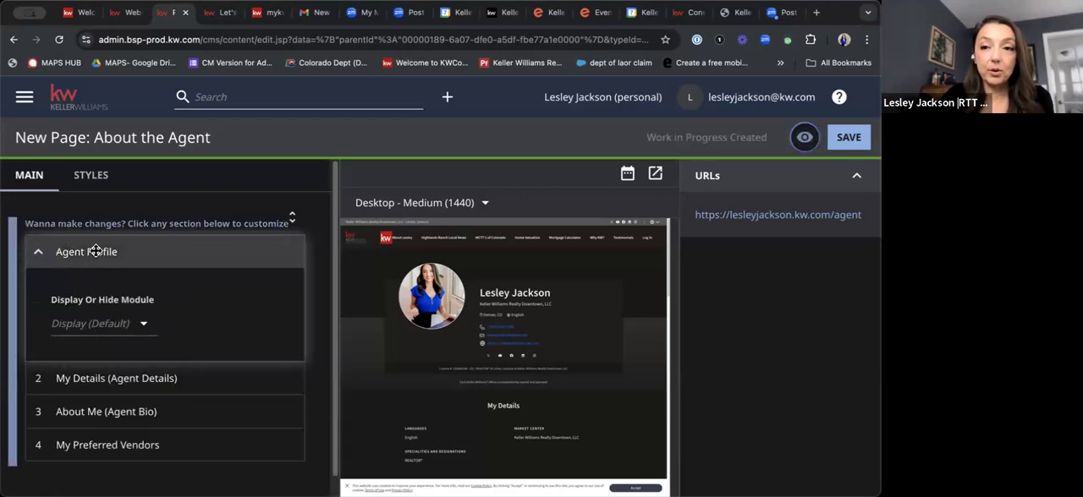
click(108, 380)
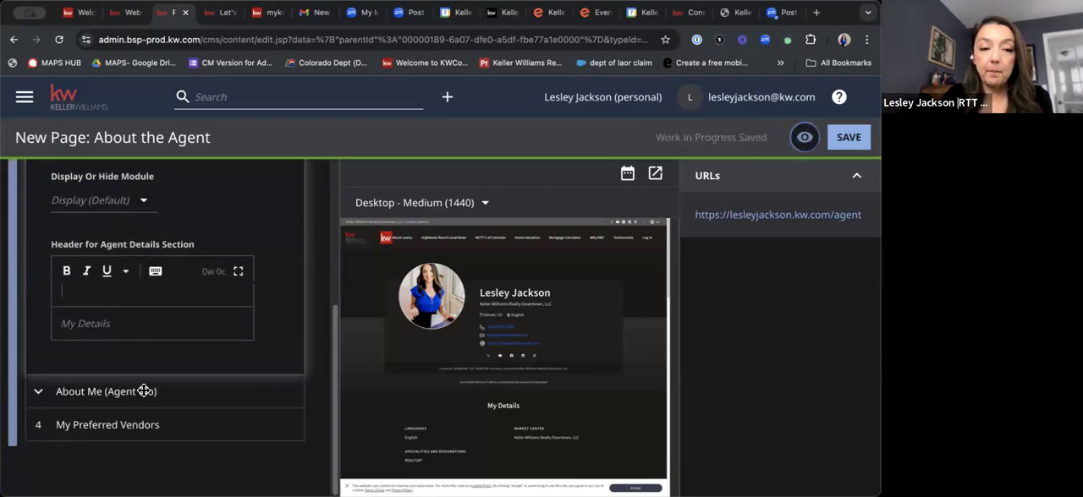
click(146, 390)
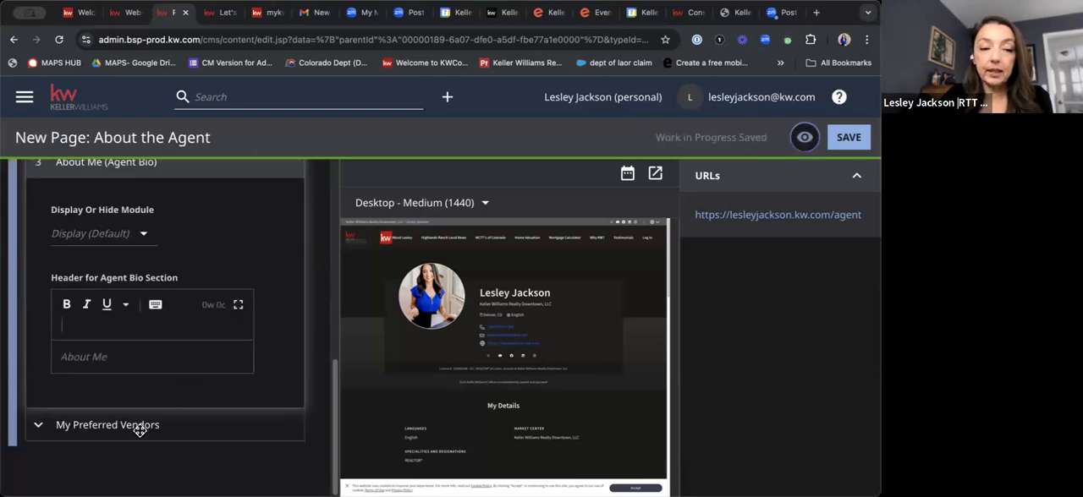
click(142, 430)
Review the display options and header fields of the expanded sections, plus the My Preferred Vendors title and description fields.
scroll(211, 406, down, 3)
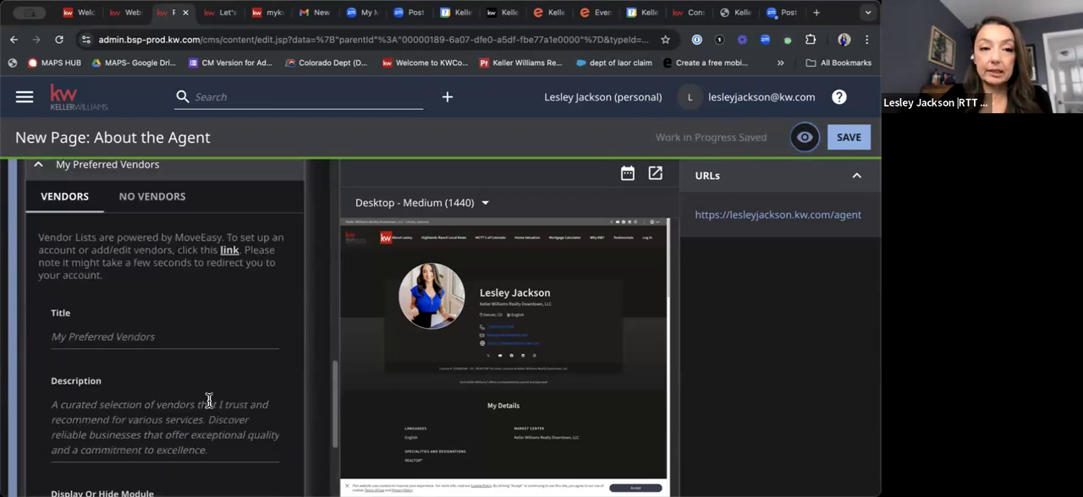
scroll(211, 403, up, 4)
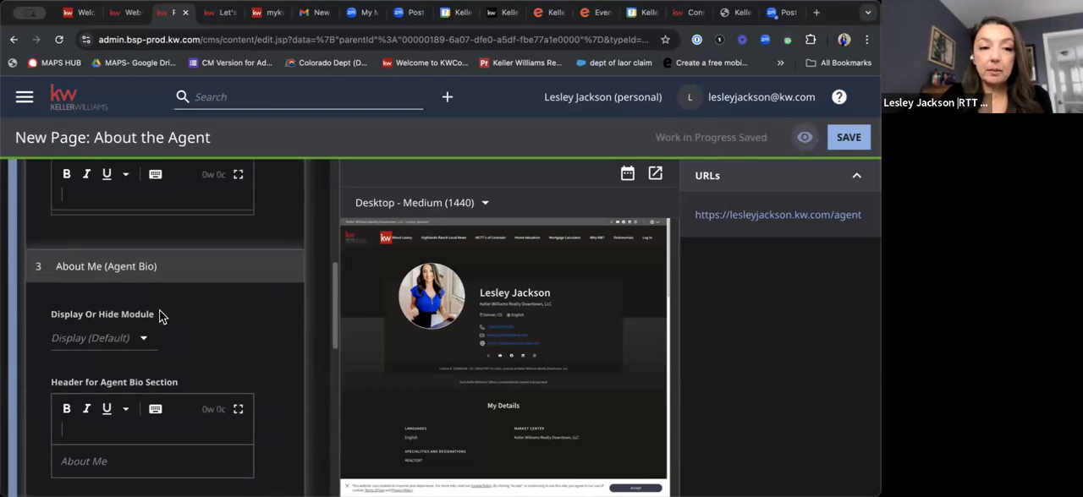
scroll(161, 326, up, 3)
scroll(161, 328, up, 4)
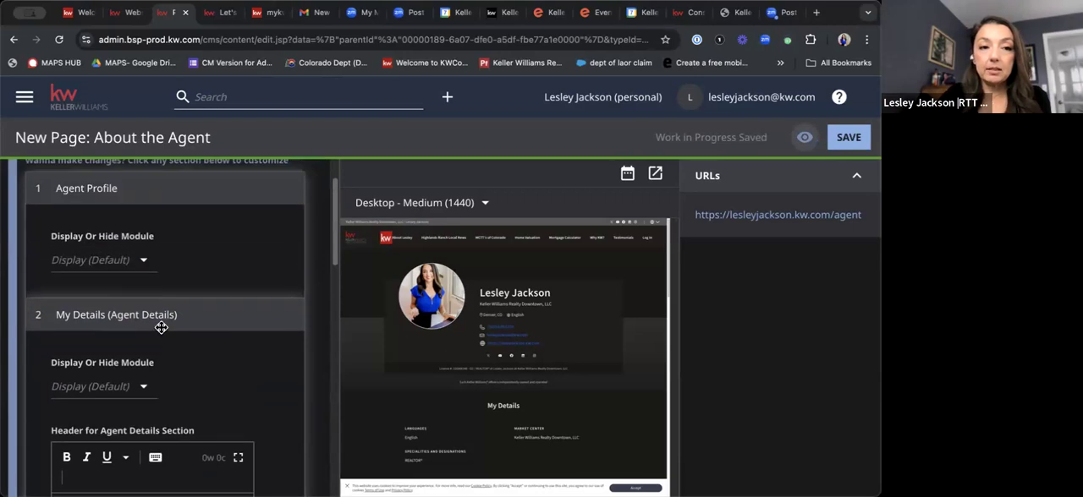
scroll(159, 322, down, 4)
scroll(157, 314, down, 6)
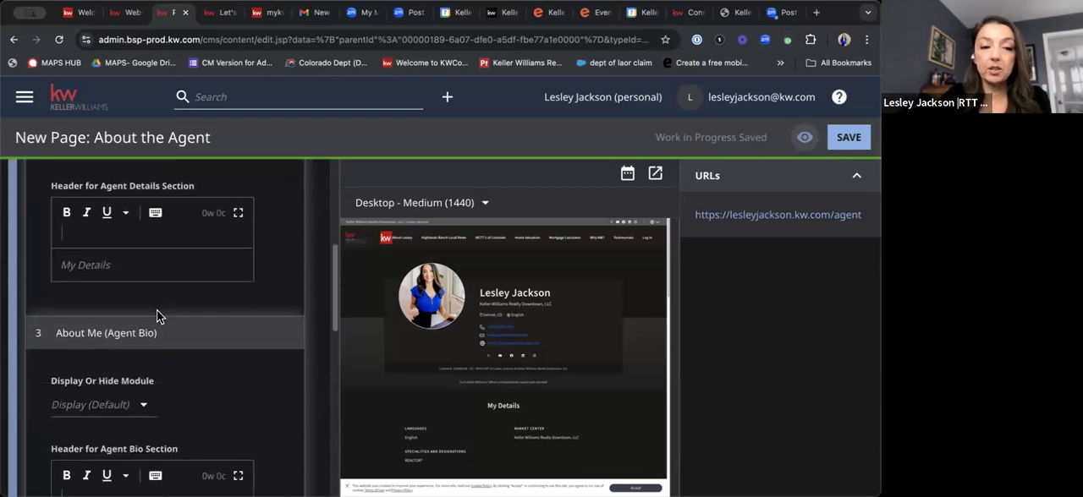
scroll(158, 311, down, 1)
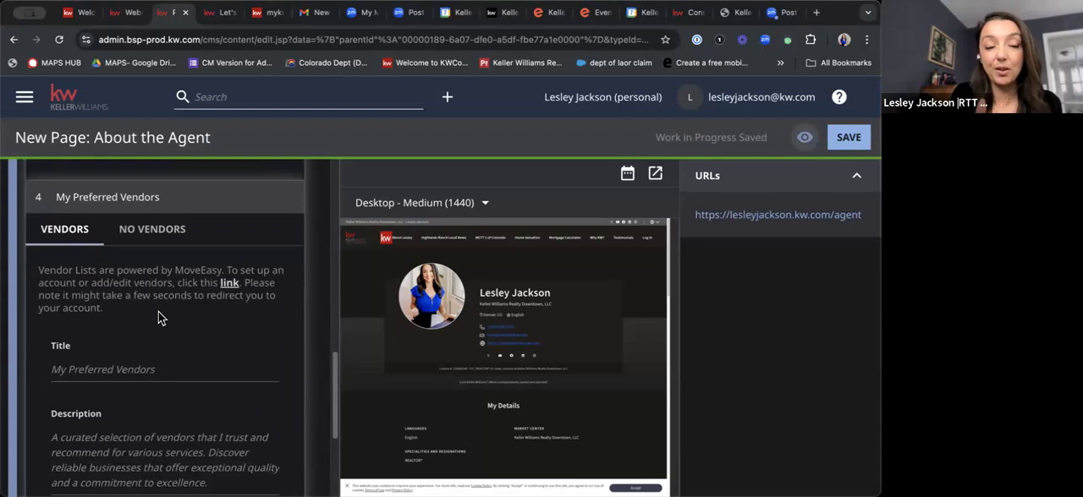
scroll(158, 318, down, 1)
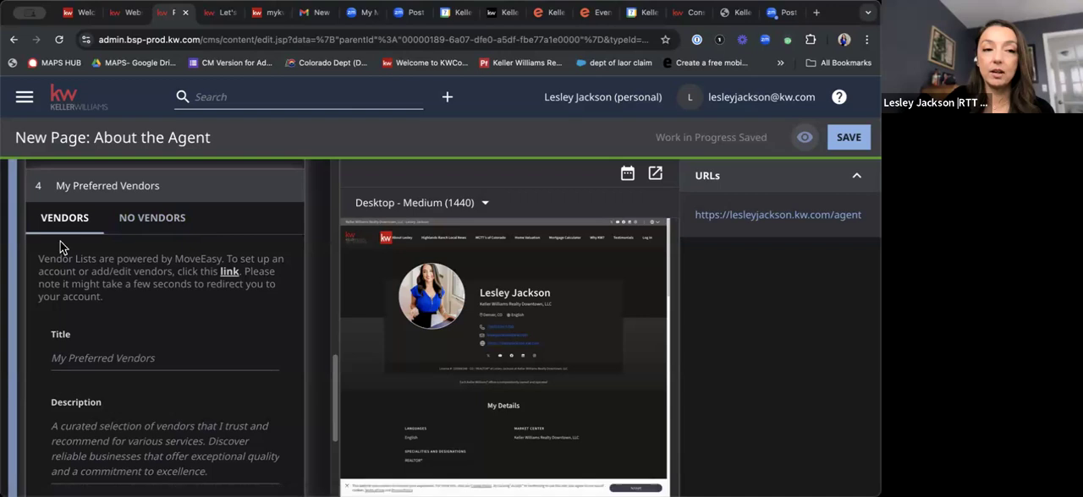
Follow the MoveEasy link from My Preferred Vendors and open a blank Add Vendor form.
click(229, 272)
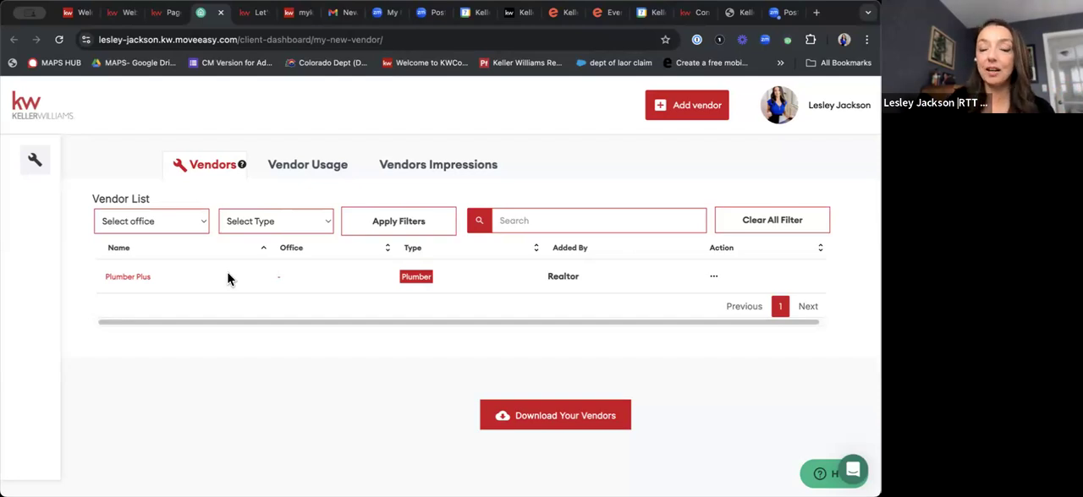
click(670, 109)
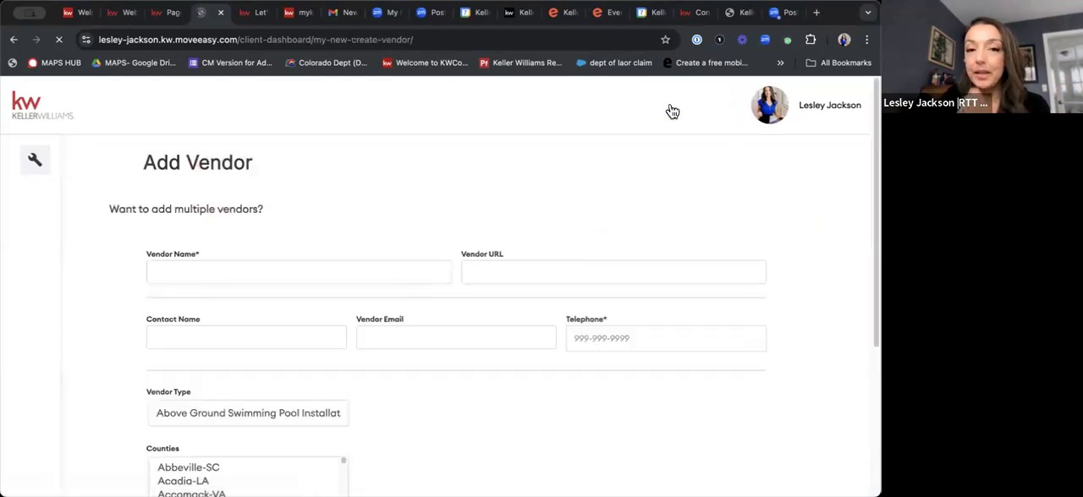
scroll(322, 279, down, 1)
scroll(322, 286, down, 2)
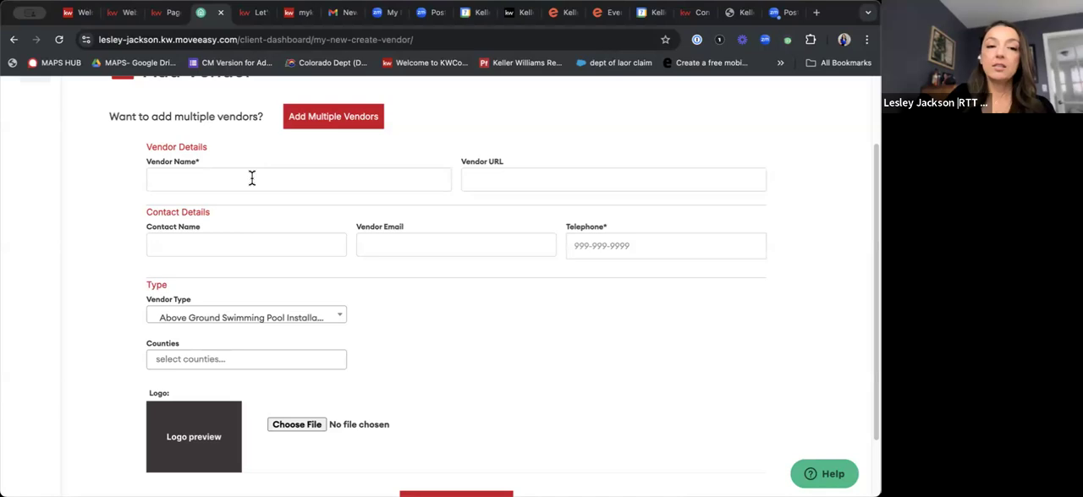
Search the vendor types for "dog walk" and set the Vendor Type to Dog Walking.
click(222, 318)
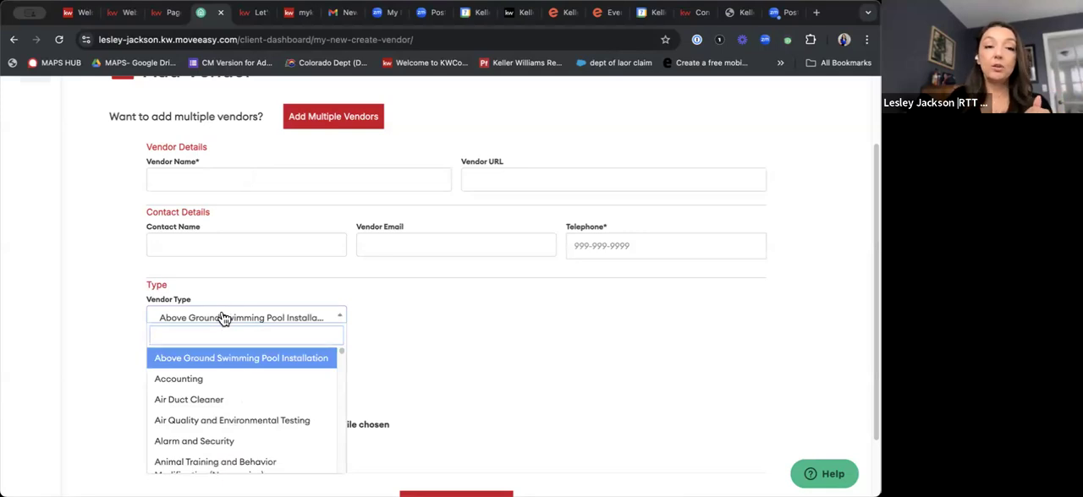
scroll(246, 387, down, 10)
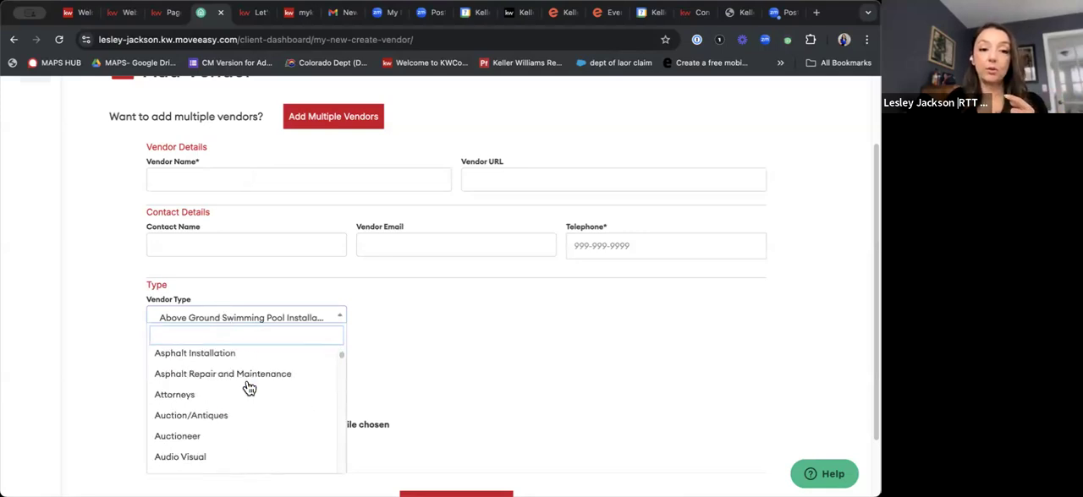
scroll(246, 391, up, 10)
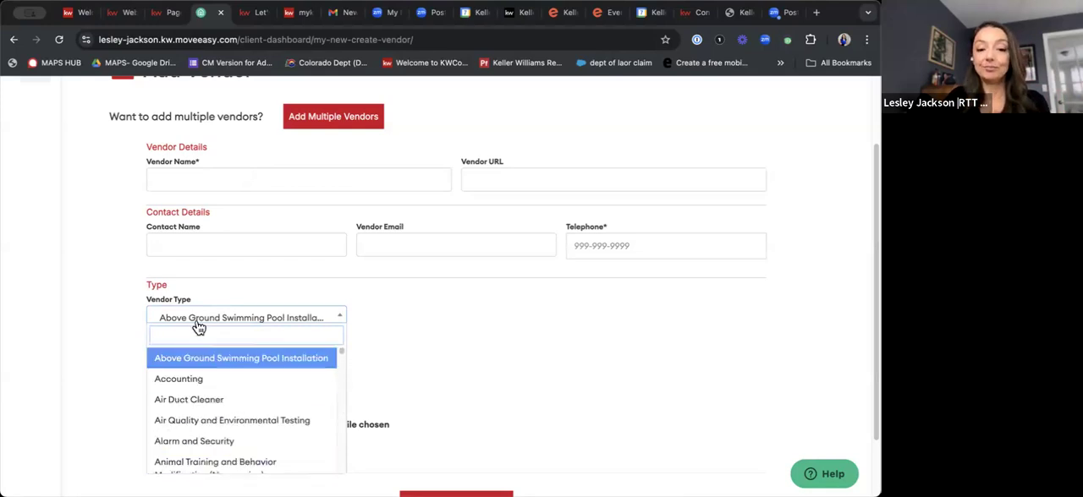
text(dog walk)
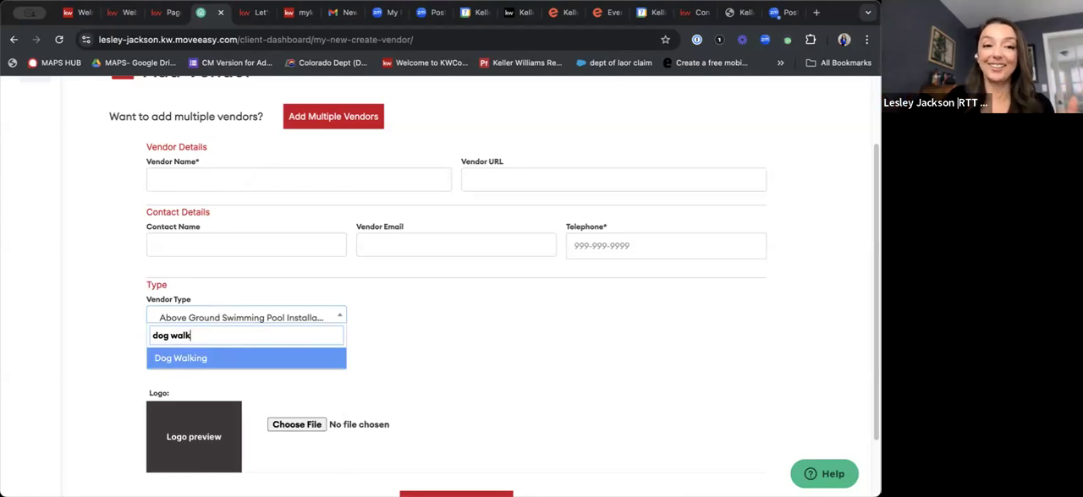
click(191, 361)
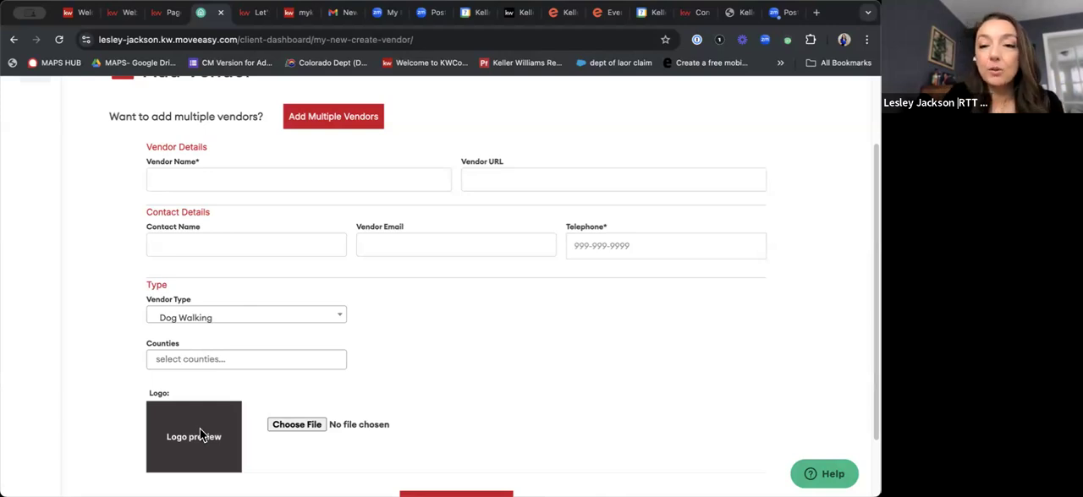
Switch from the single vendor form to Add Multiple Vendors and download the CSV vendor template.
scroll(356, 382, down, 1)
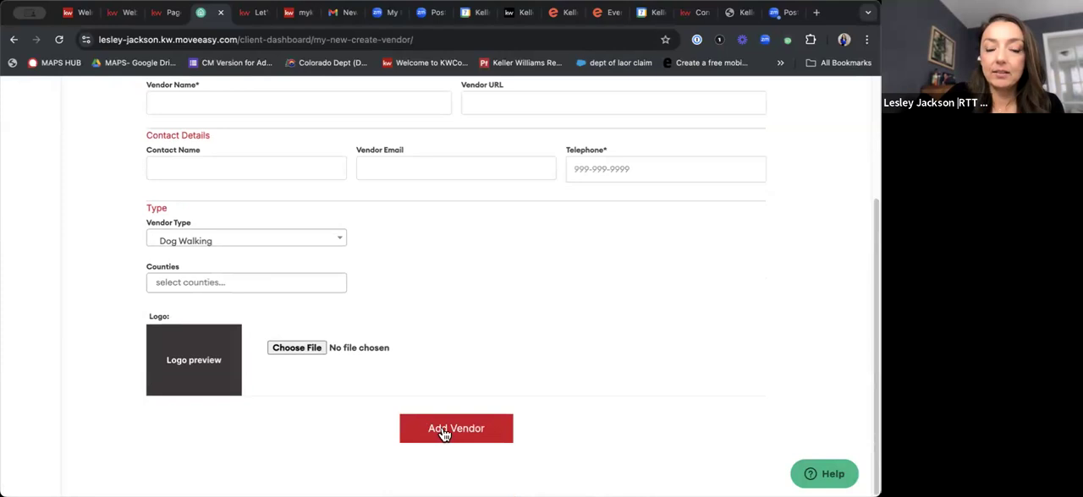
scroll(614, 414, up, 2)
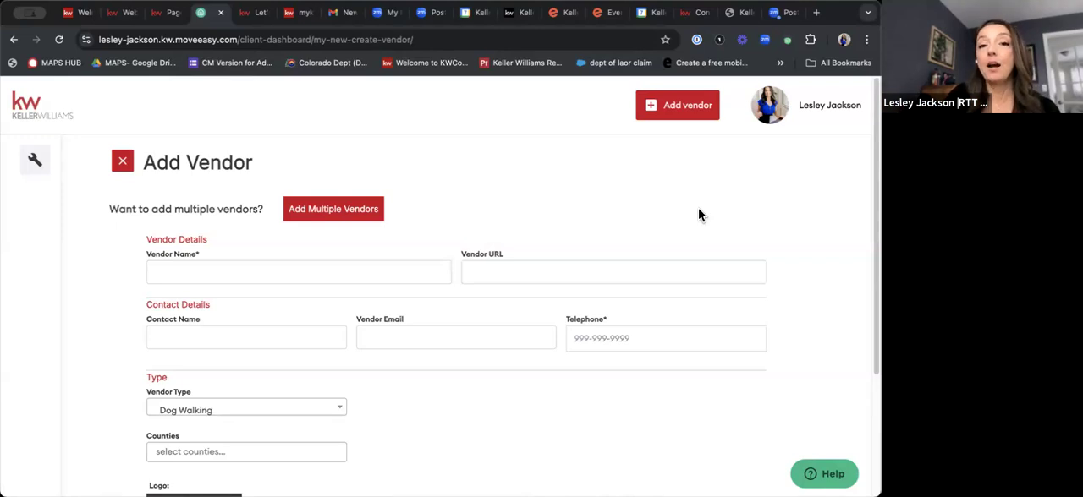
click(348, 212)
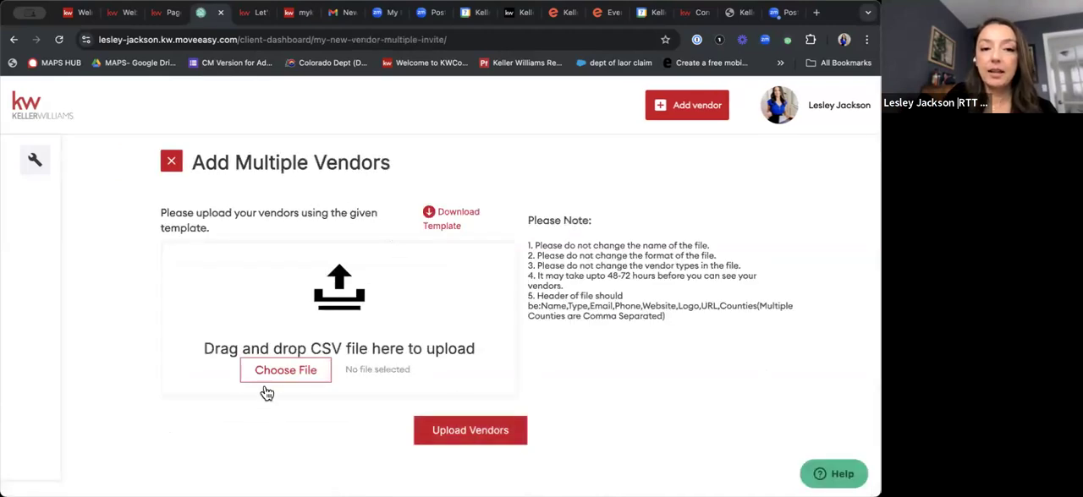
click(447, 222)
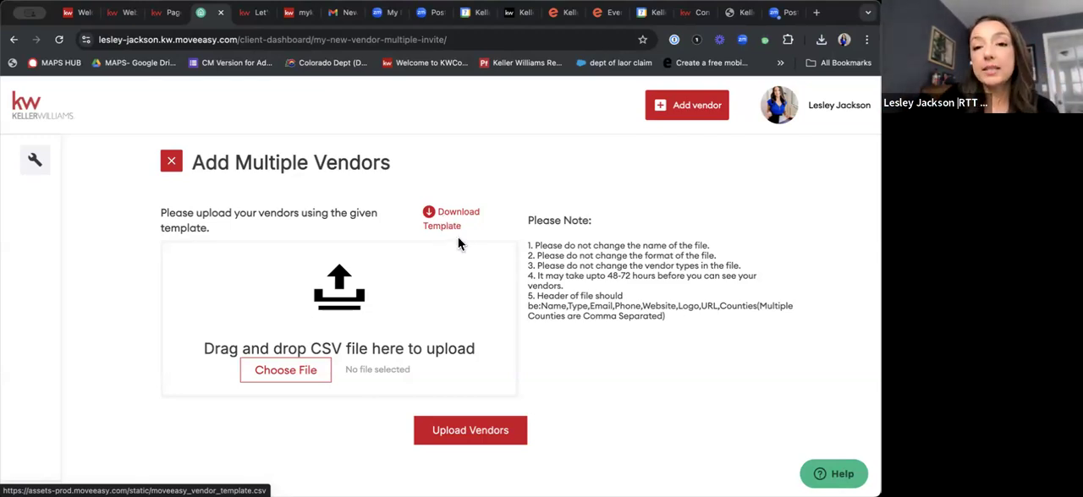
Highlight the upload note on the 48-72 hour vendor wait and return to the About the Agent page editor.
drag(539, 276, 762, 279)
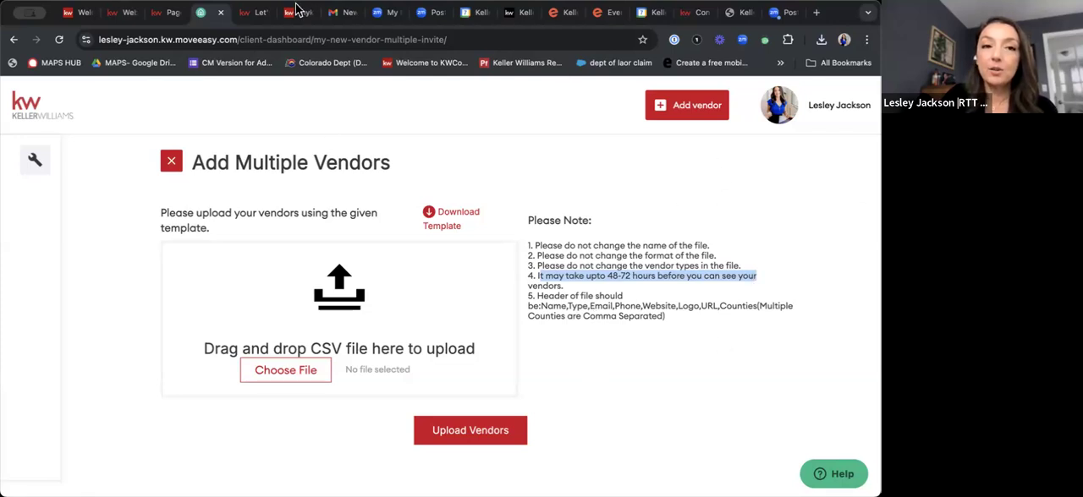
click(168, 13)
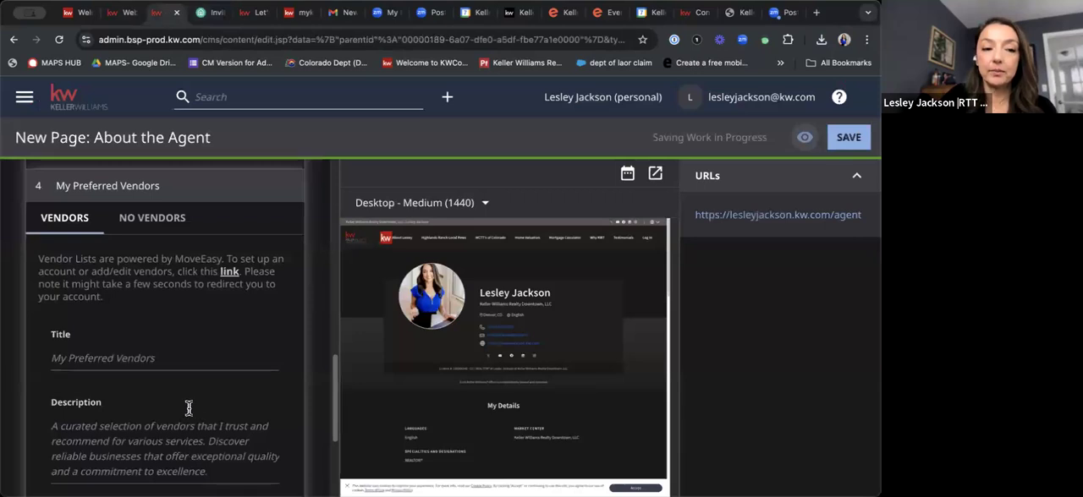
Check the Display Or Hide Module choices for My Preferred Vendors and turn on Show Market Center Partners.
scroll(191, 406, down, 4)
scroll(140, 397, down, 1)
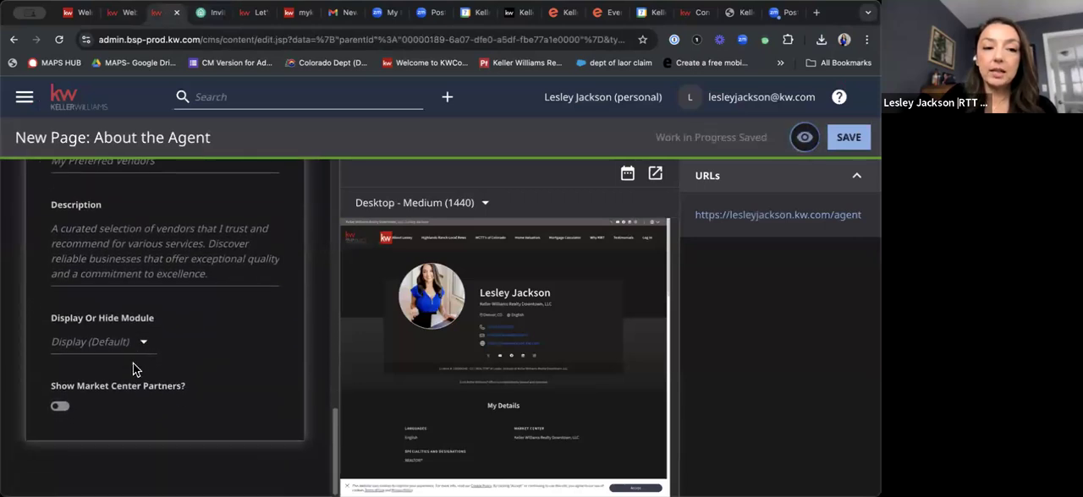
click(143, 347)
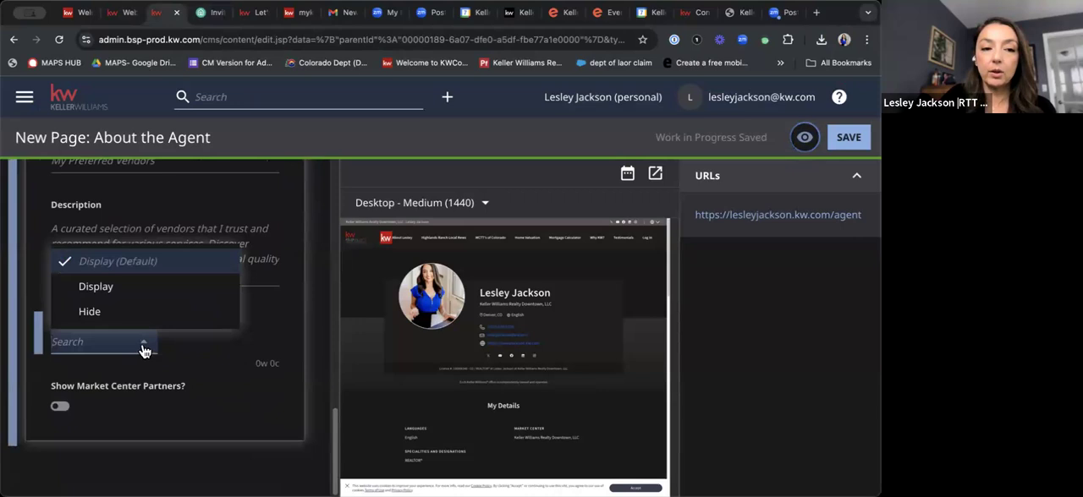
click(203, 376)
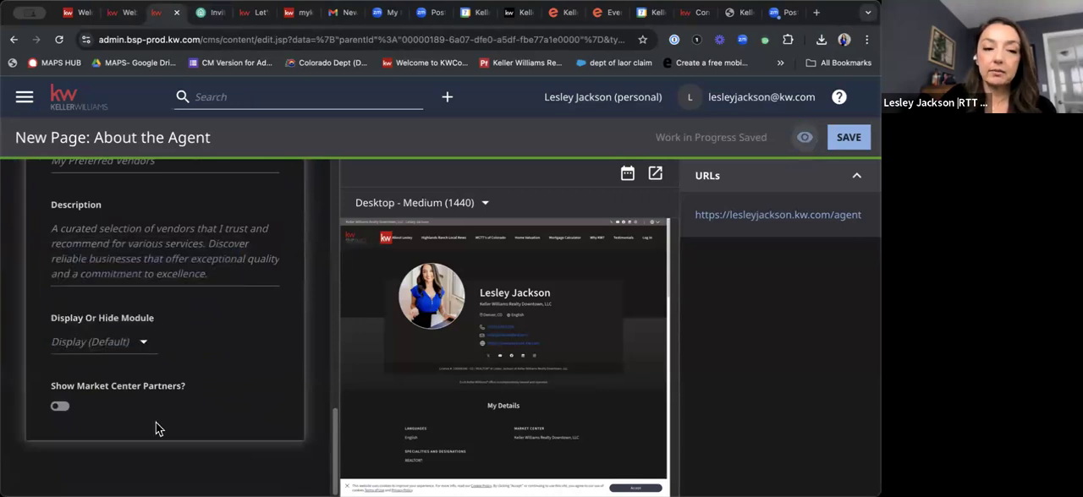
click(59, 406)
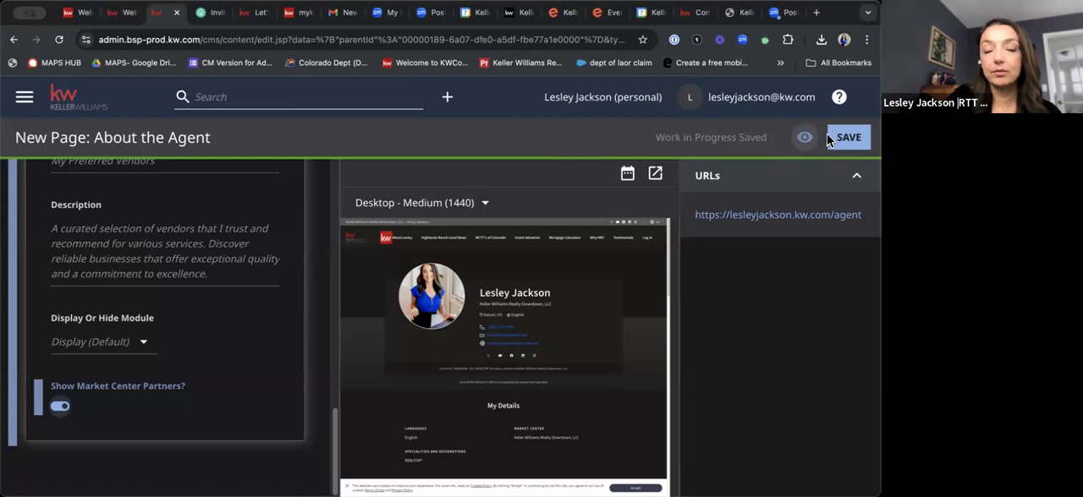
Return to the Dashboard and open the Default Homepage for editing.
click(28, 100)
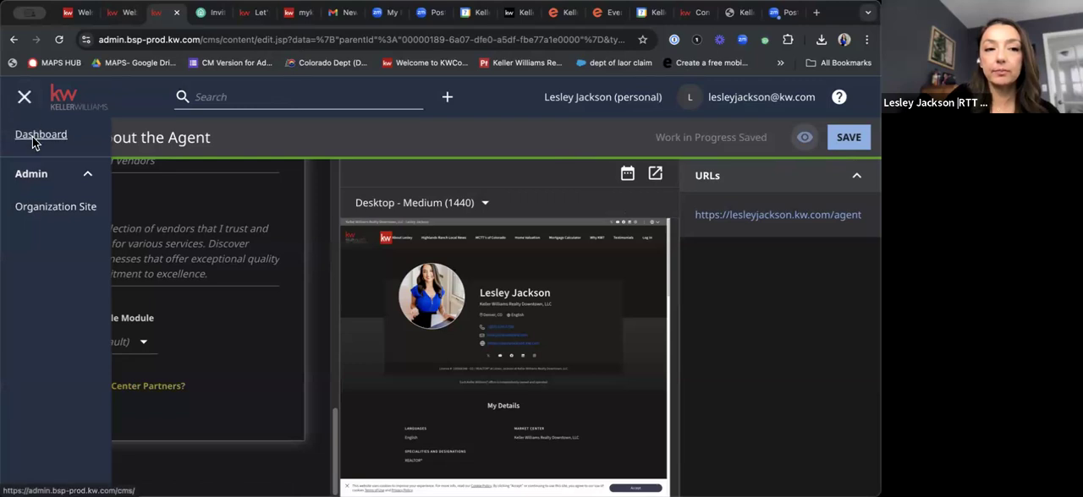
click(34, 137)
click(461, 205)
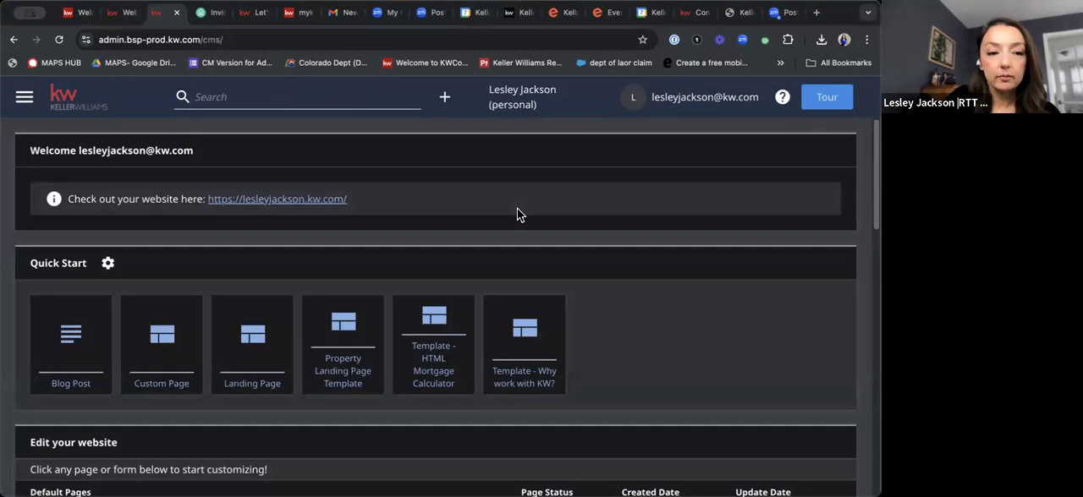
scroll(592, 304, down, 3)
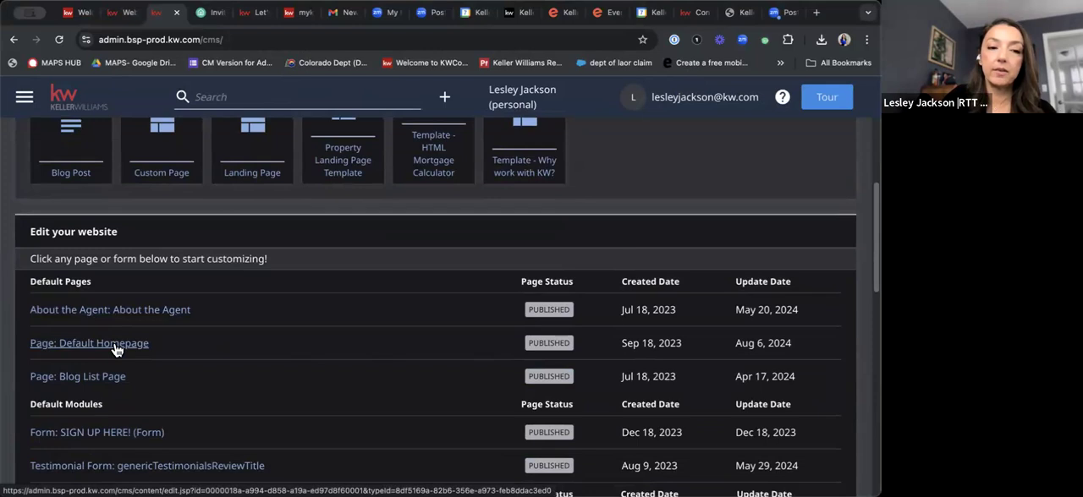
click(118, 350)
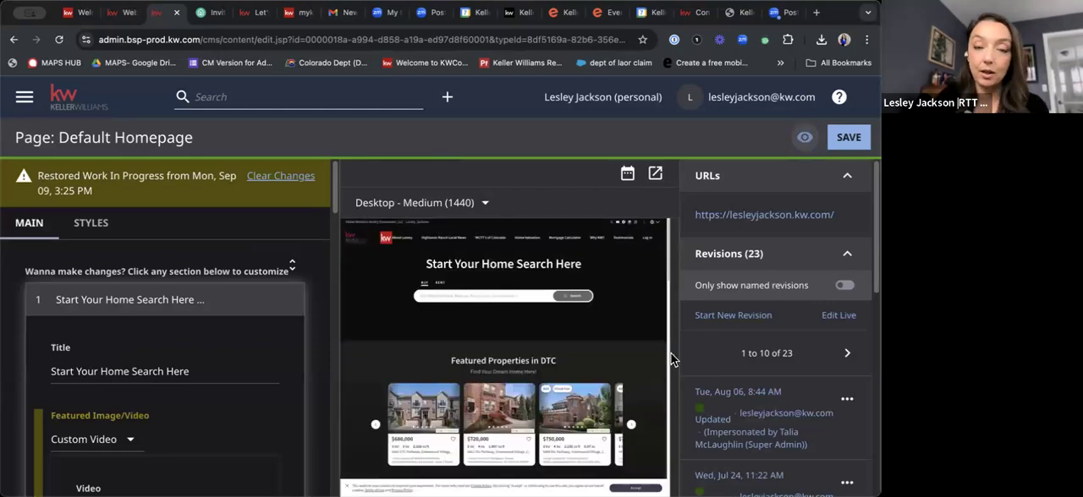
Review the homepage preview, the first section's settings and the available Featured Image/Video types.
scroll(664, 362, down, 1)
scroll(664, 361, down, 1)
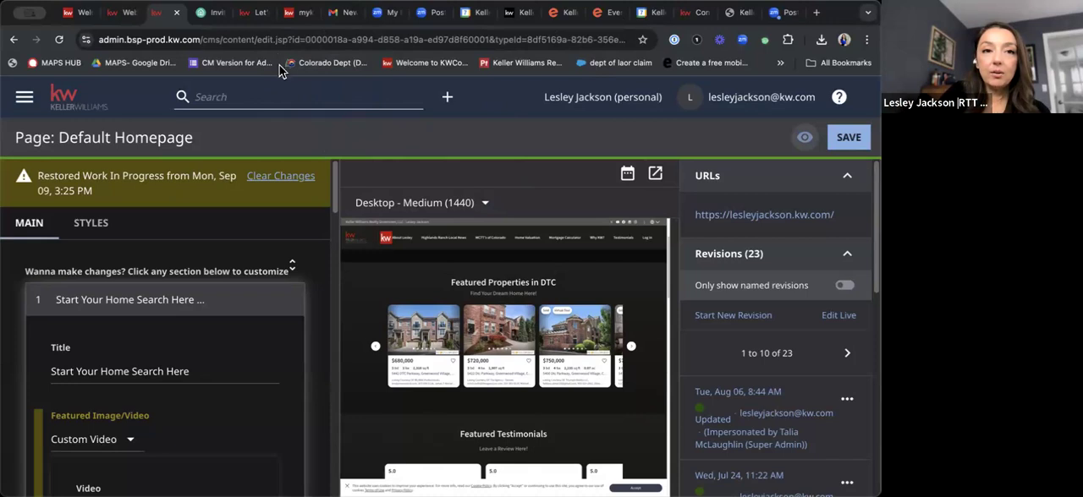
scroll(192, 342, down, 4)
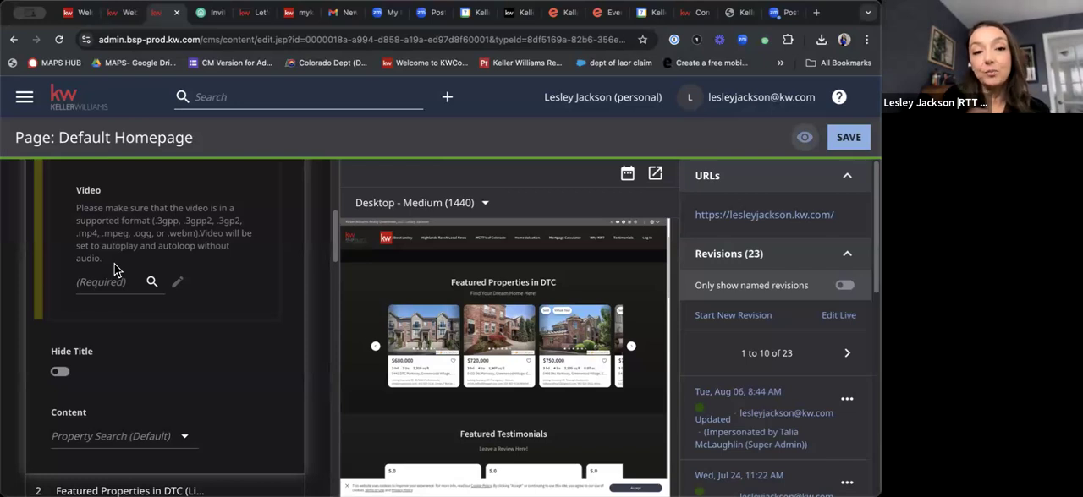
scroll(477, 331, up, 2)
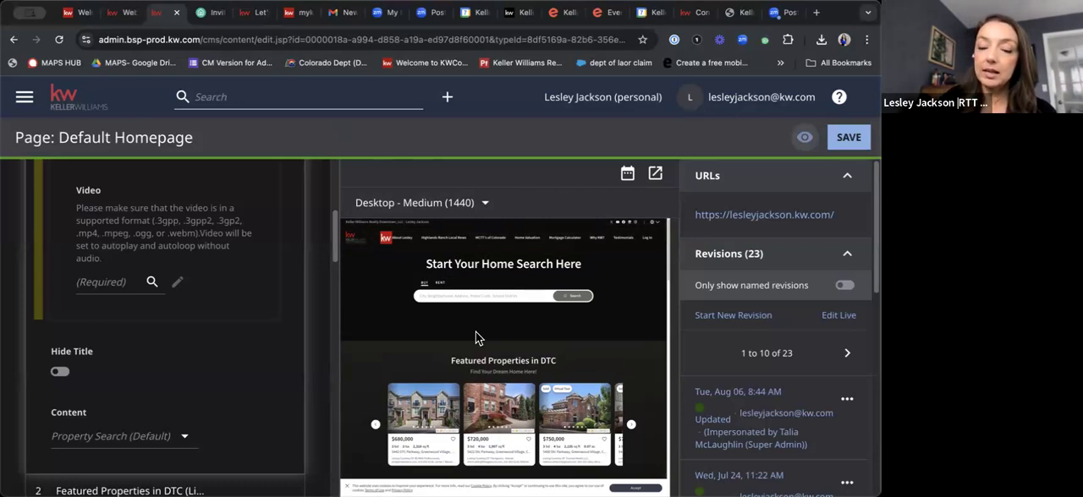
scroll(110, 271, up, 3)
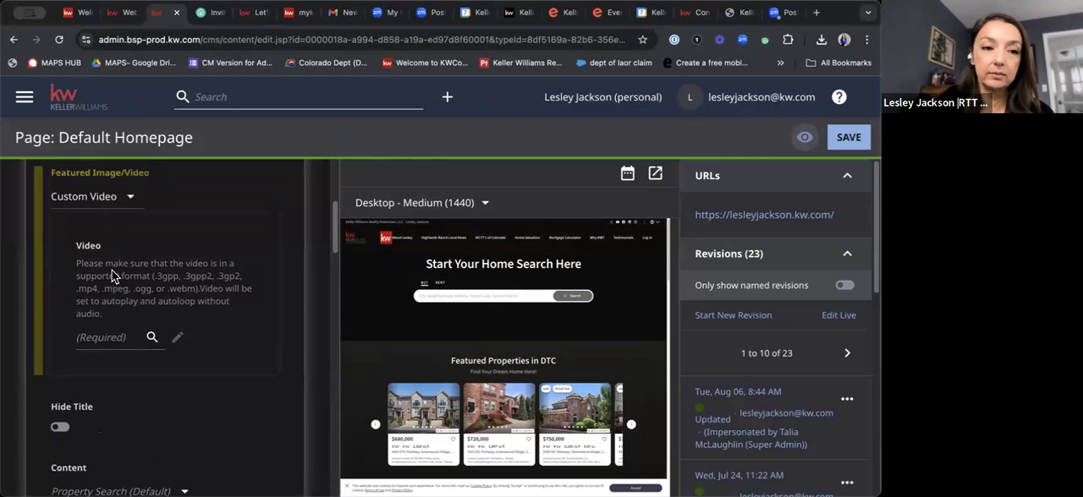
click(129, 292)
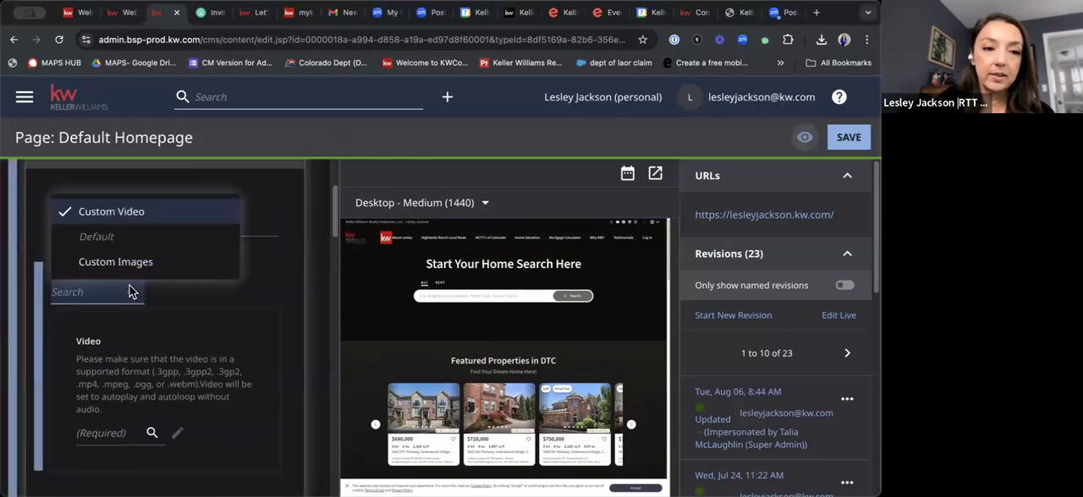
click(223, 353)
scroll(182, 304, down, 4)
scroll(143, 288, up, 2)
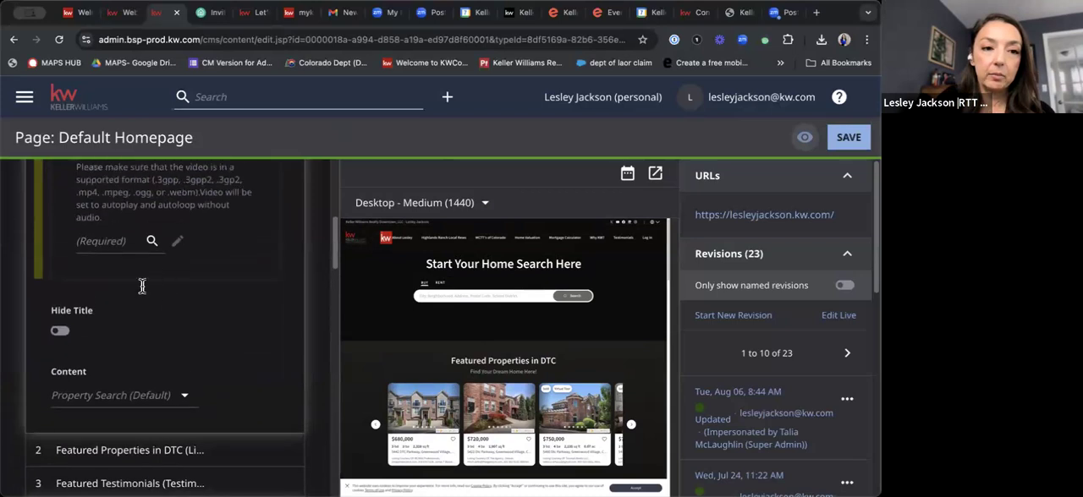
Start a new Video (YouTube URL) entry for the homepage's featured video, and back out to the page editor without publishing it.
click(151, 320)
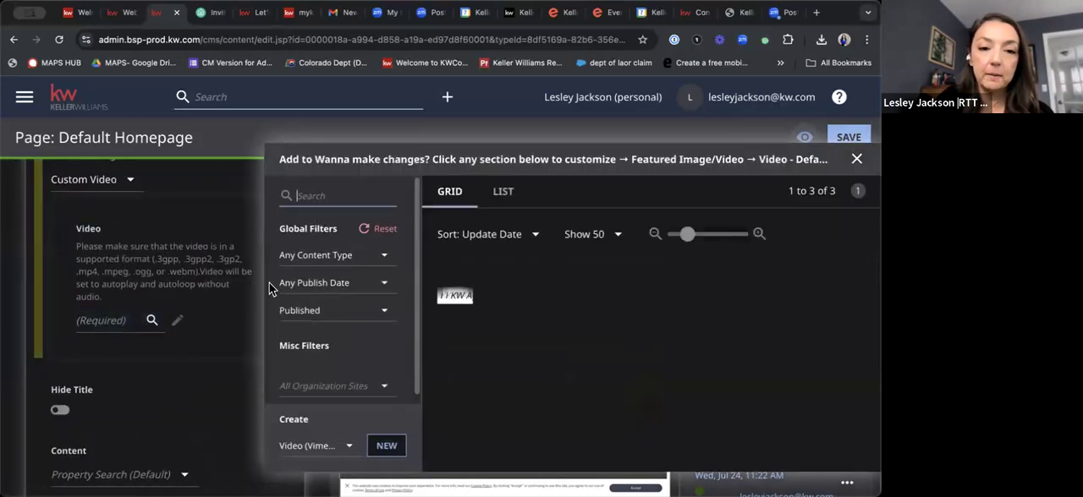
click(302, 448)
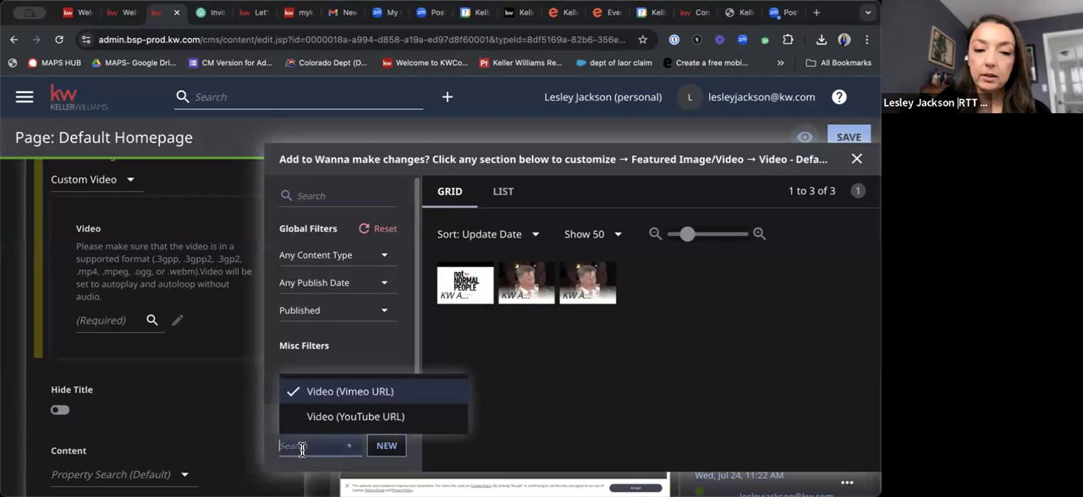
click(343, 419)
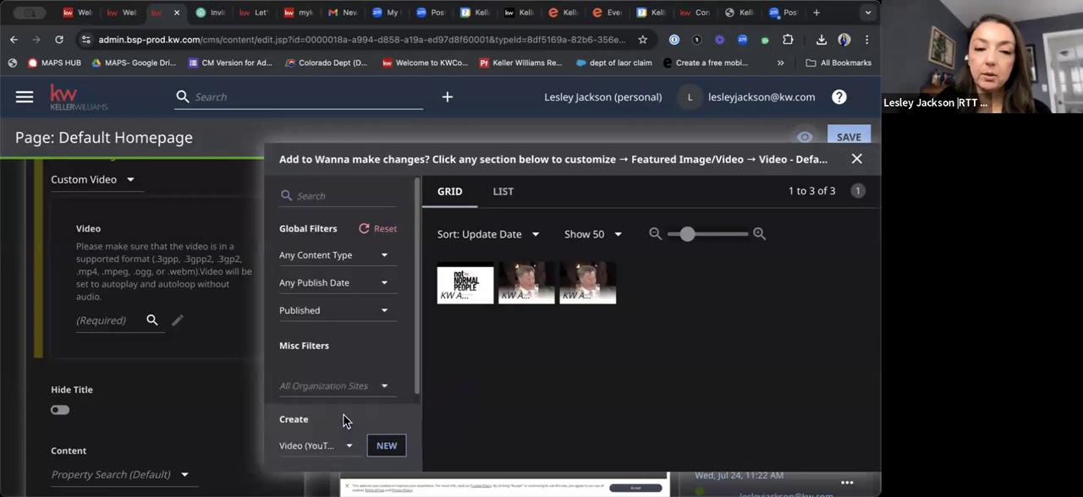
click(387, 447)
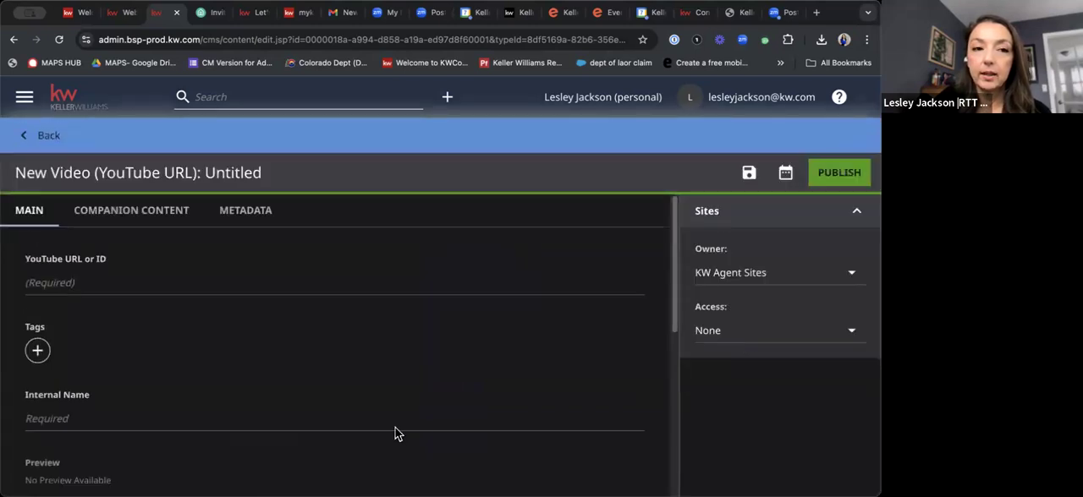
click(76, 285)
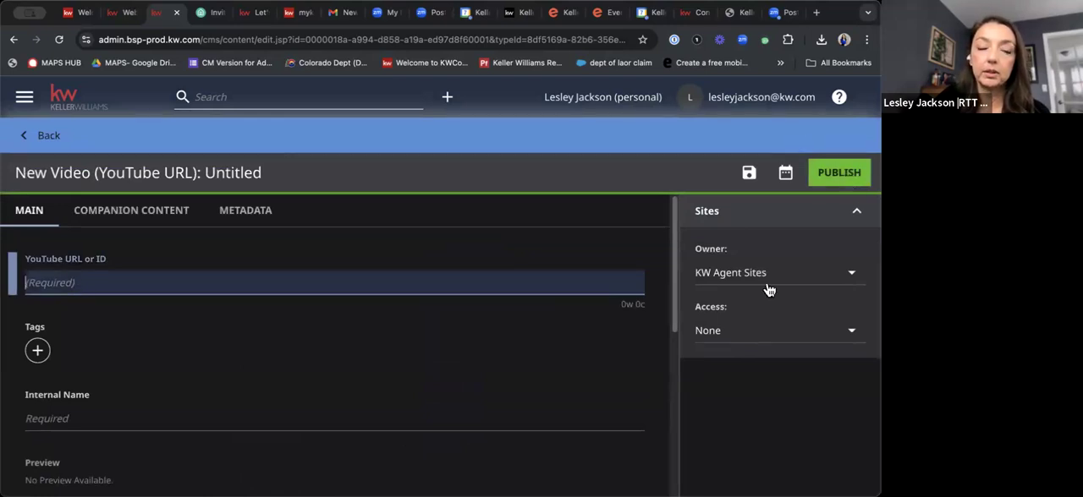
click(53, 137)
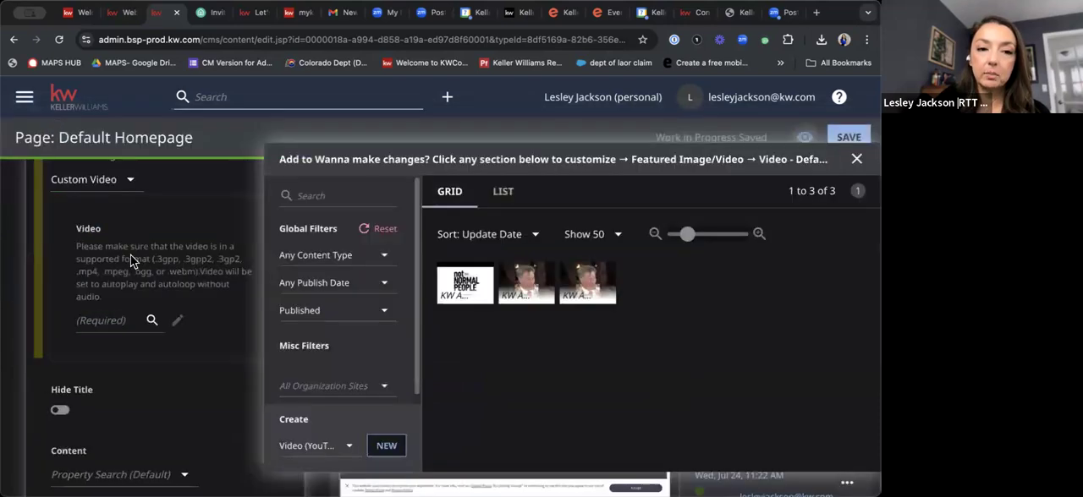
click(857, 158)
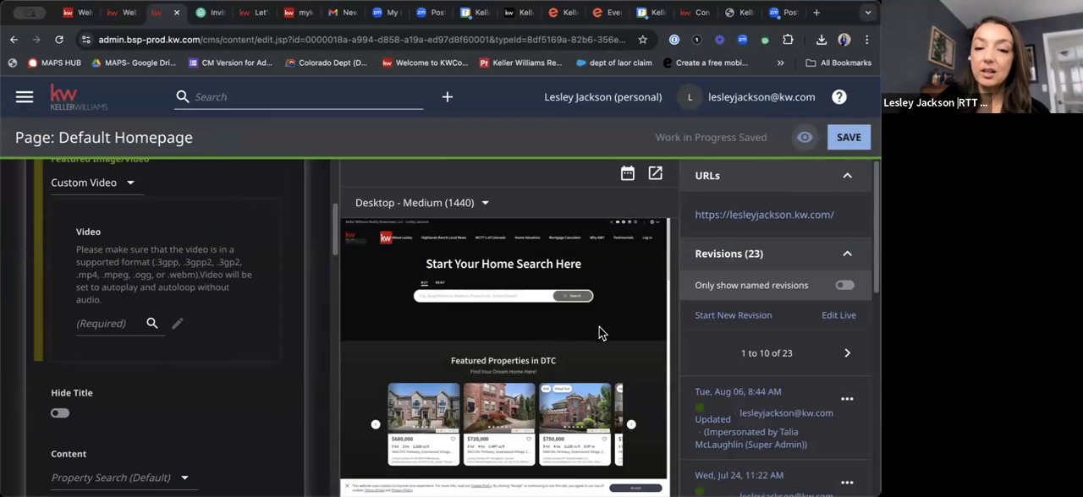
Expand the Featured Properties in DTC section of the homepage.
click(529, 294)
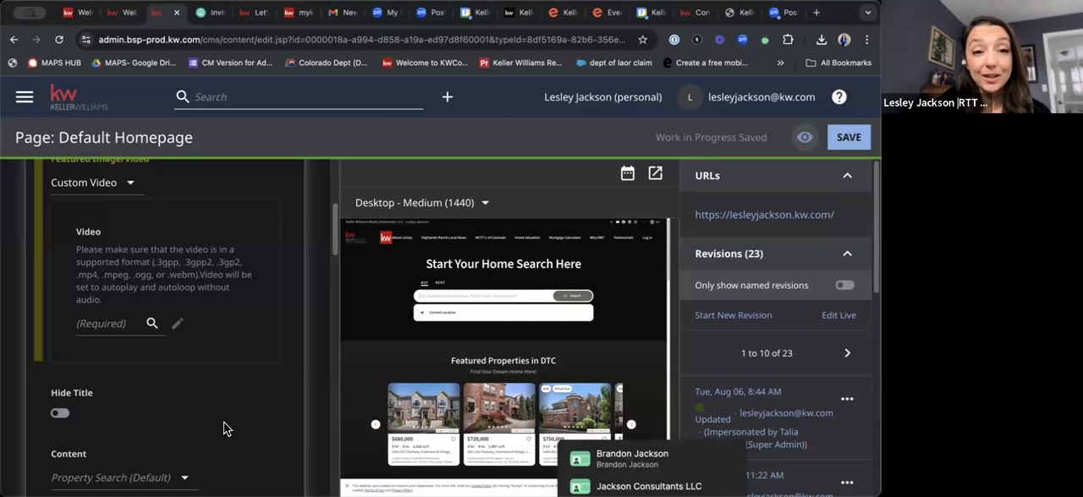
scroll(223, 429, down, 3)
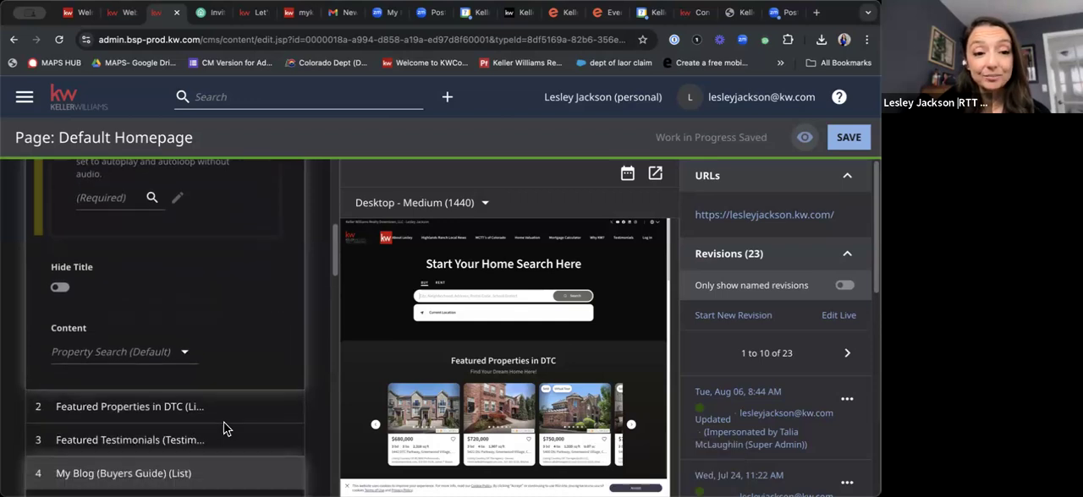
click(166, 395)
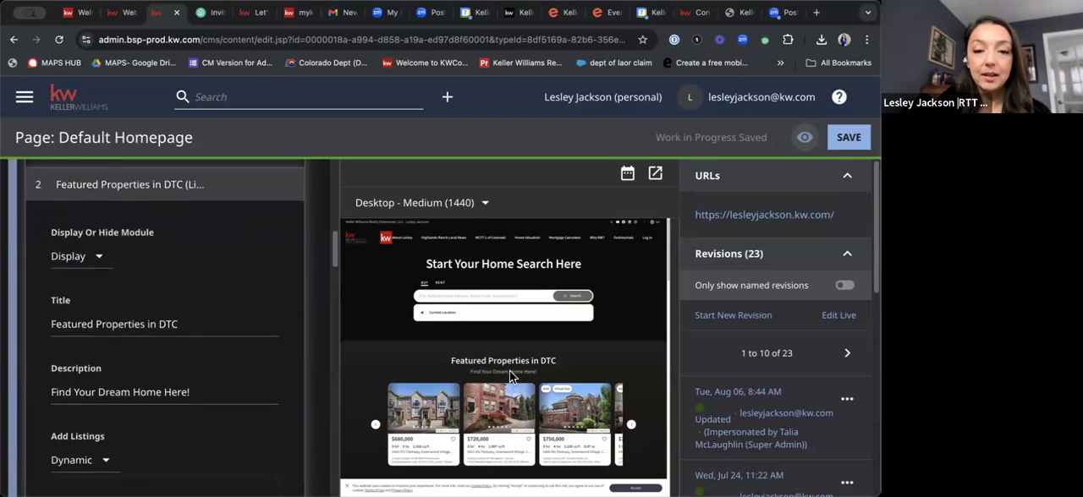
Try setting the Featured Properties in DTC module to Hide and restore it to Display.
click(94, 261)
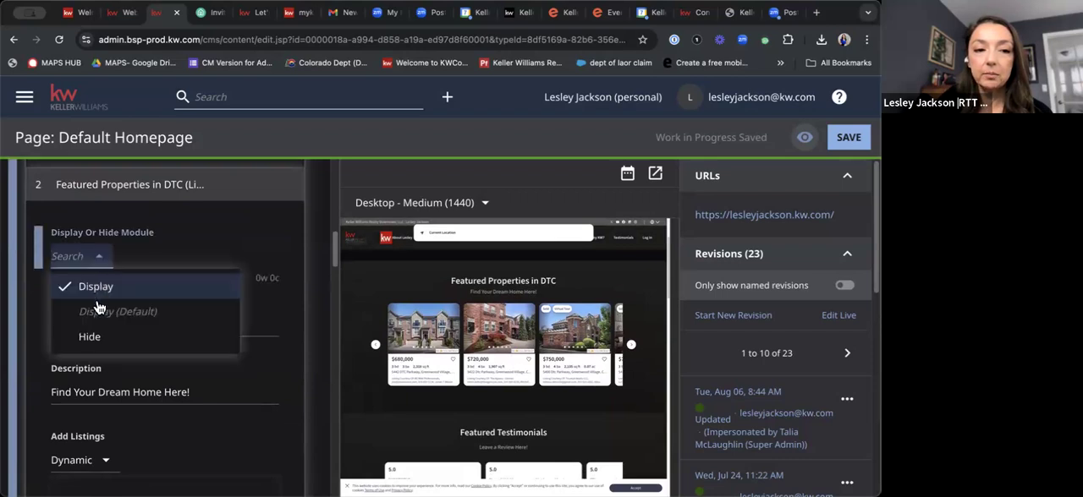
click(100, 337)
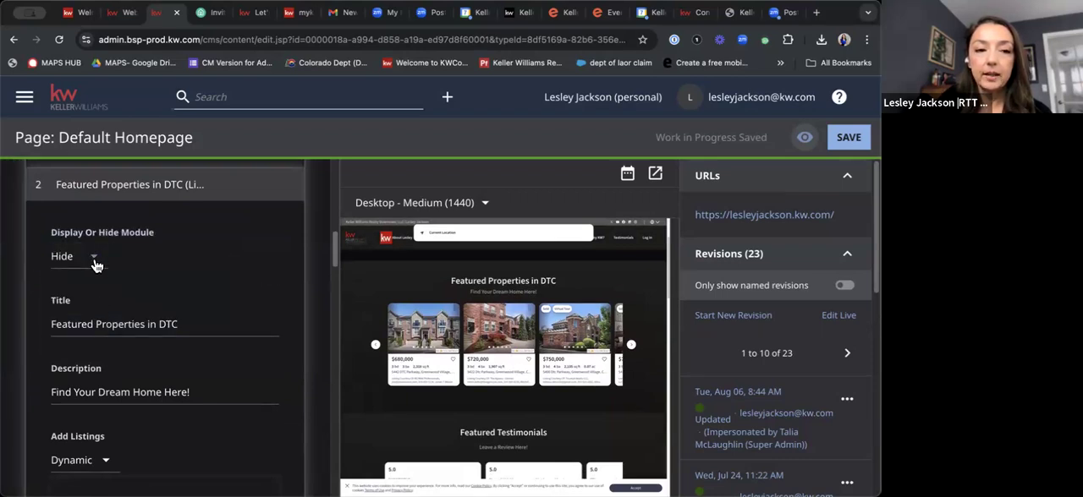
click(95, 262)
click(101, 289)
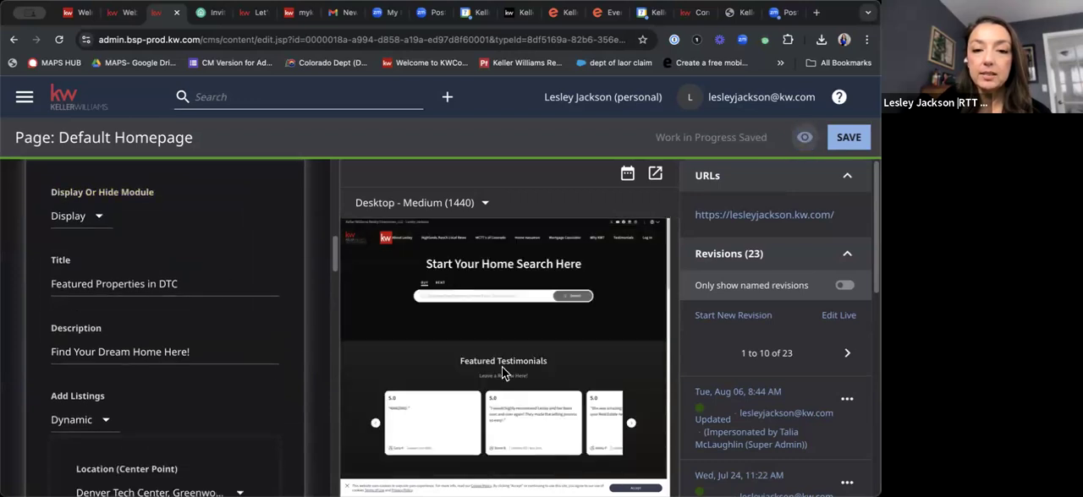
Examine the Featured Properties title, center-point location, display limit, search radius, sorting and pinned listings settings.
click(193, 284)
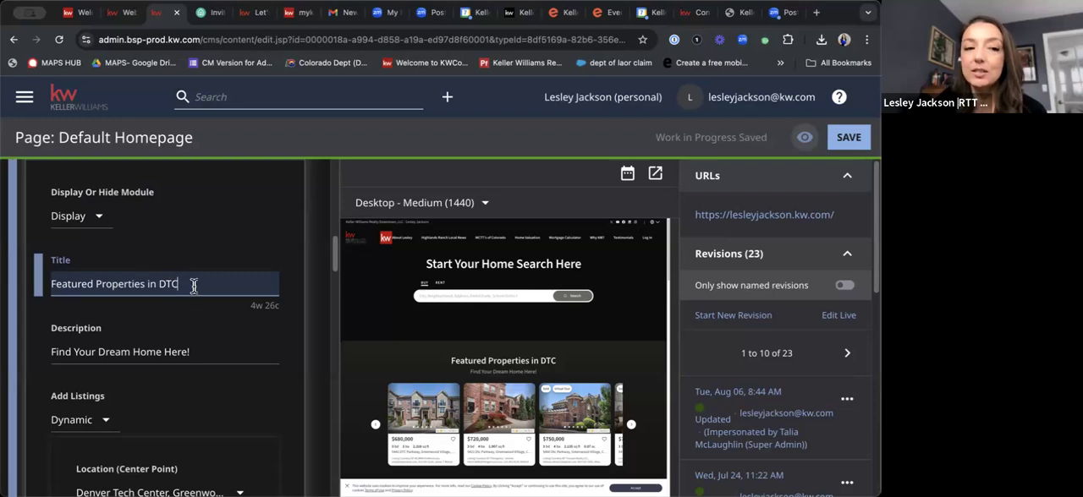
drag(194, 286, 49, 284)
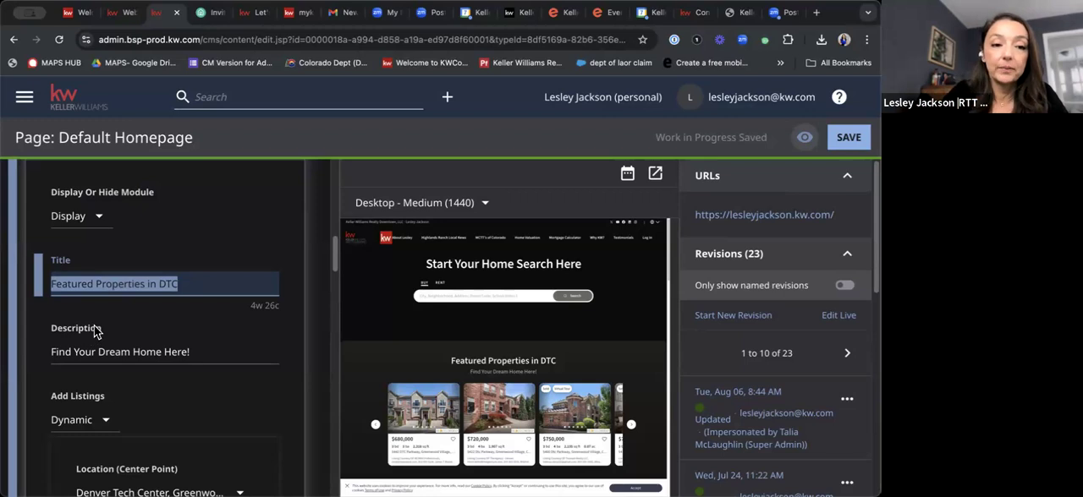
scroll(111, 278, down, 3)
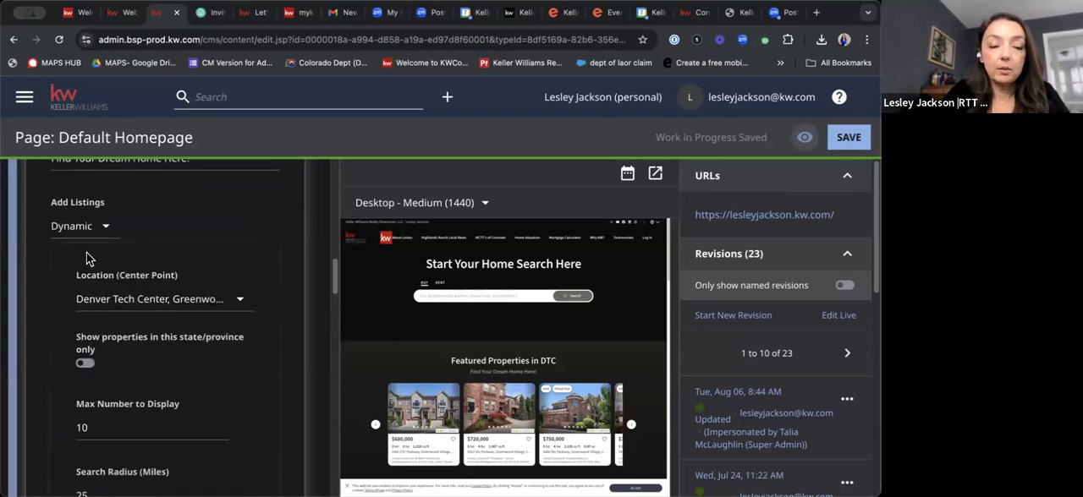
scroll(88, 259, down, 1)
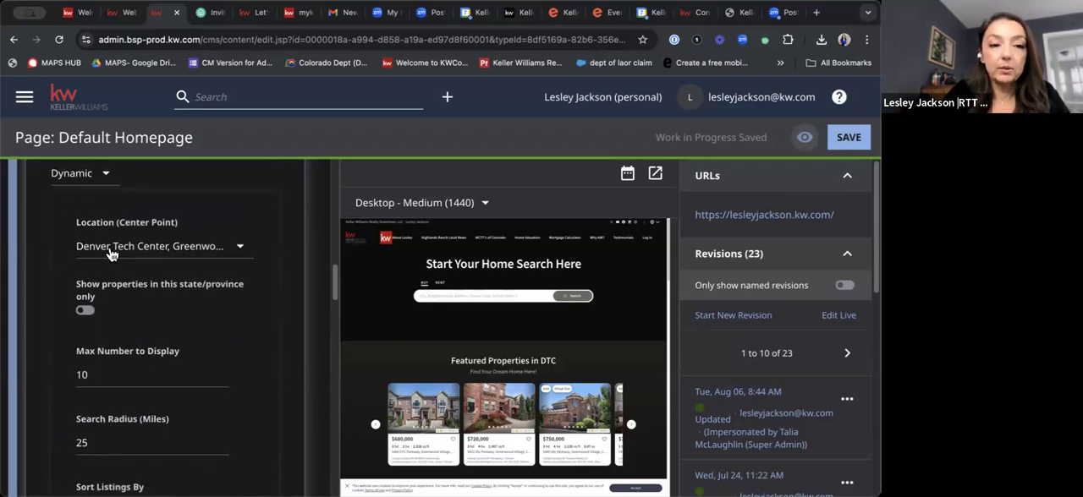
click(182, 254)
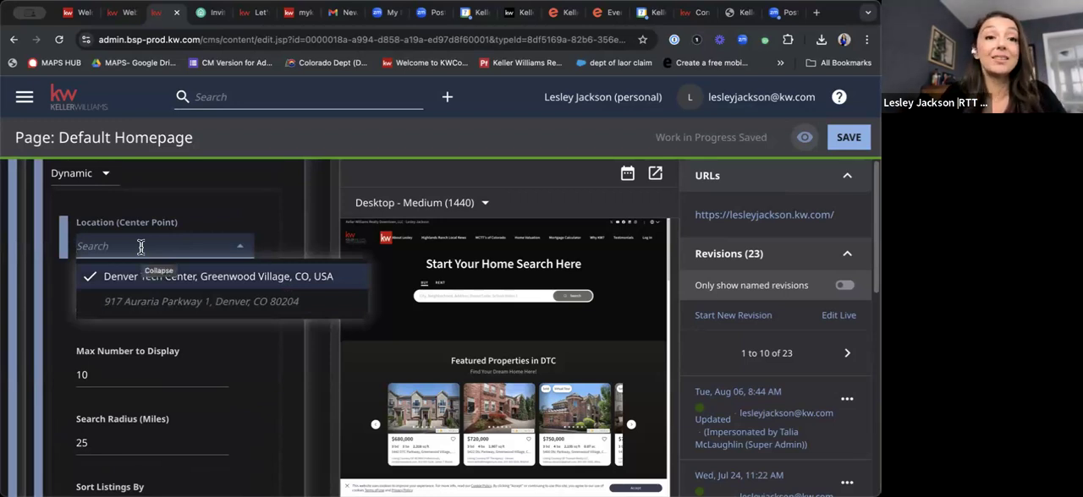
click(259, 242)
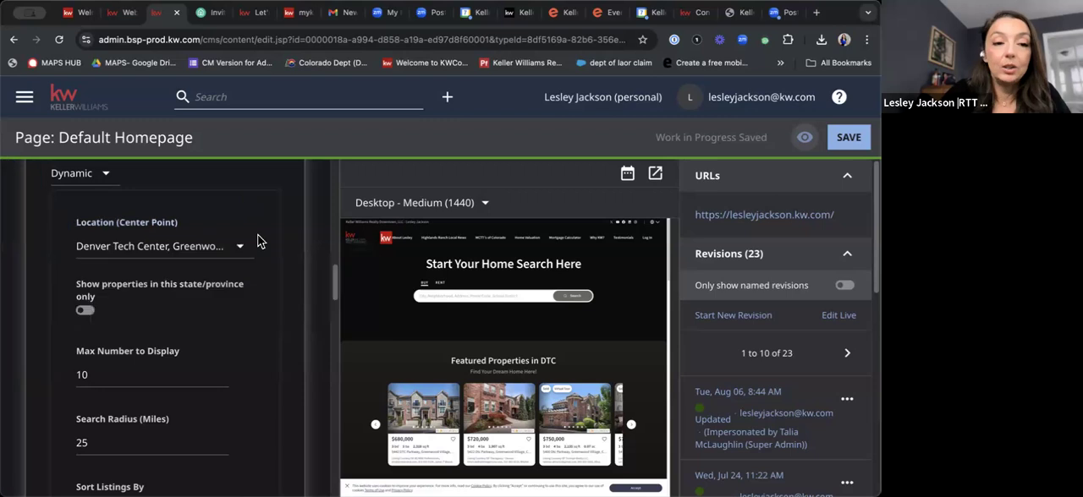
scroll(238, 369, down, 1)
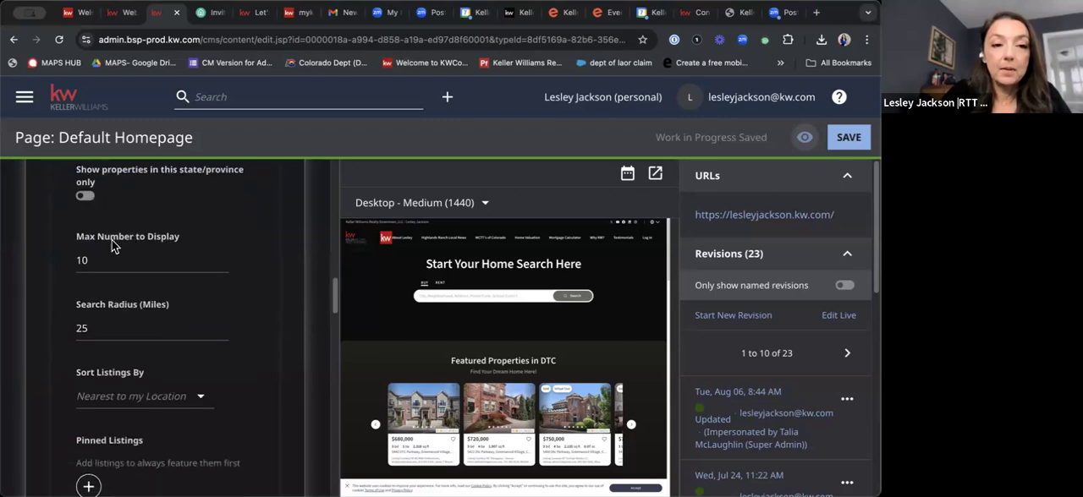
scroll(121, 253, down, 1)
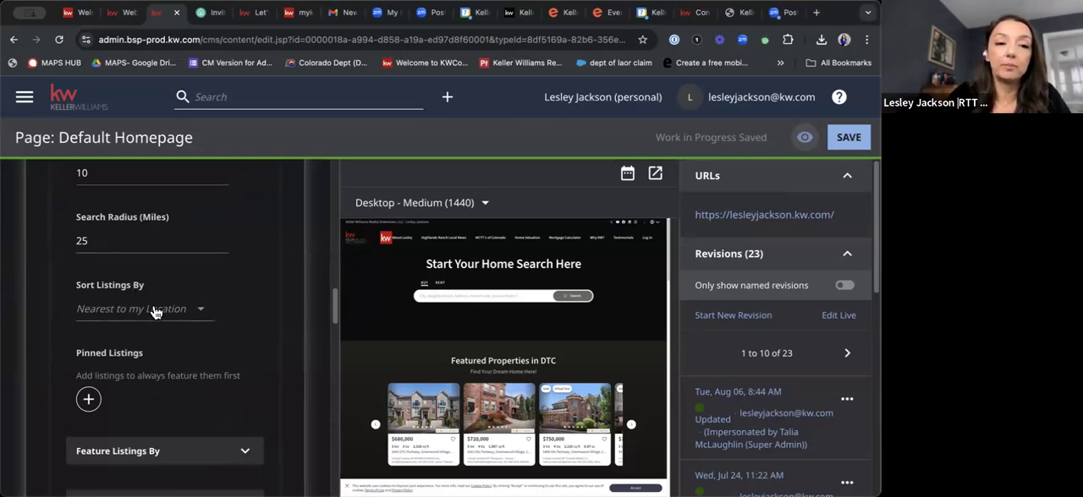
Review the Sort Listings By options for Featured Properties in DTC, keeping Nearest to my Location selected.
scroll(154, 312, down, 3)
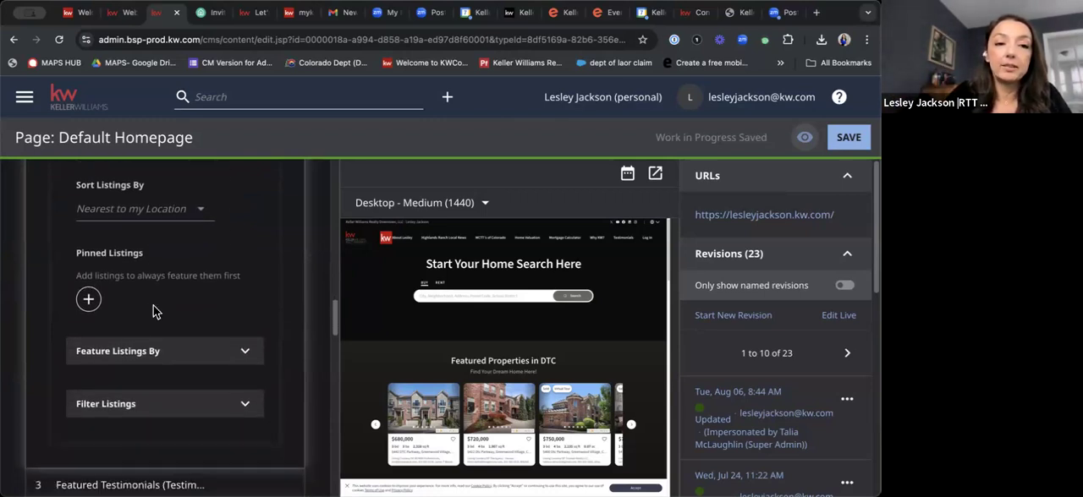
click(162, 218)
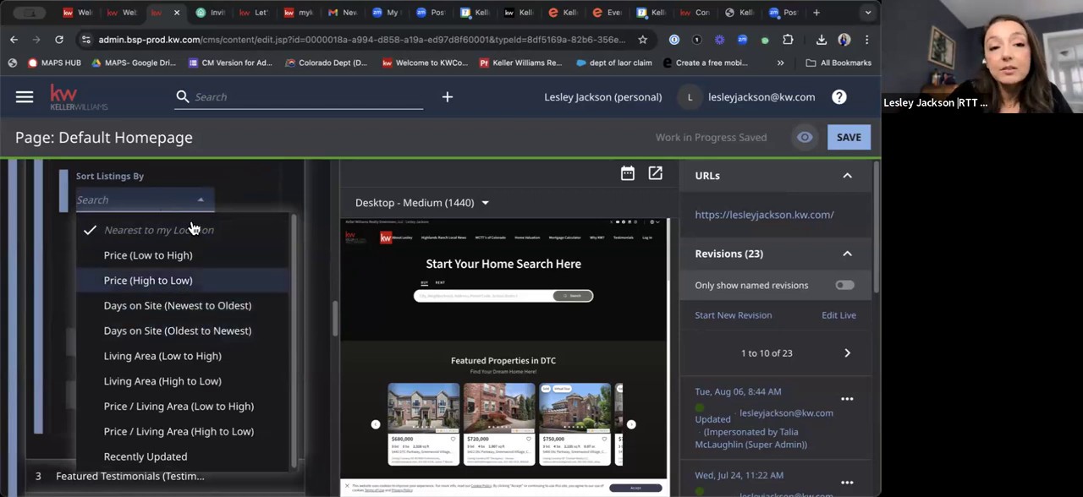
click(239, 199)
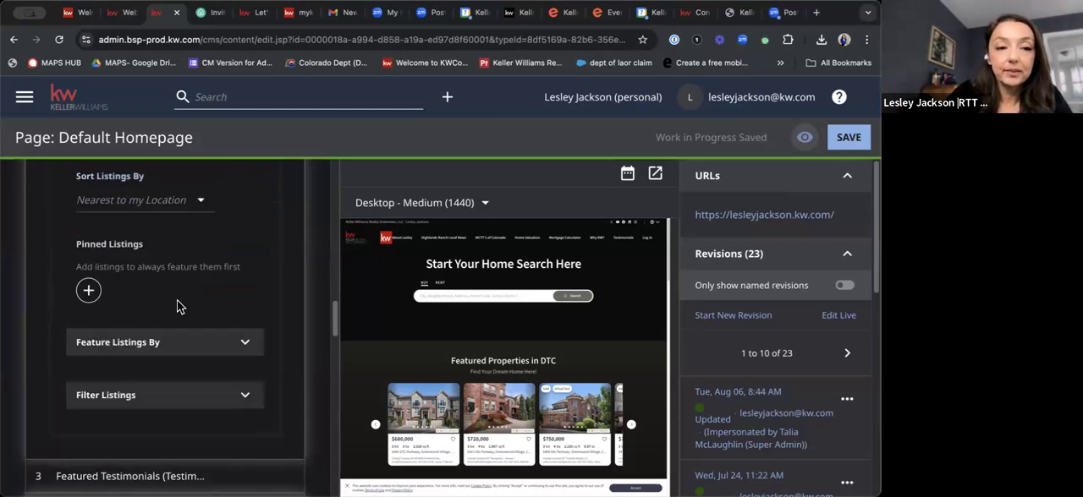
scroll(176, 300, down, 3)
scroll(194, 290, up, 1)
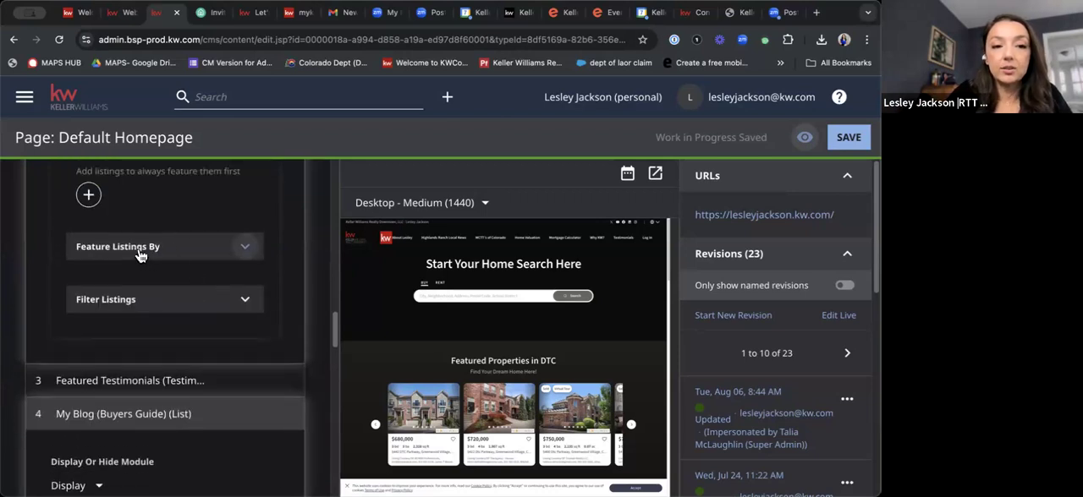
Expand Feature Listings By and examine the My Listings and My Affiliated Brokerages/Market Centers settings alongside the module's other listing options.
click(143, 257)
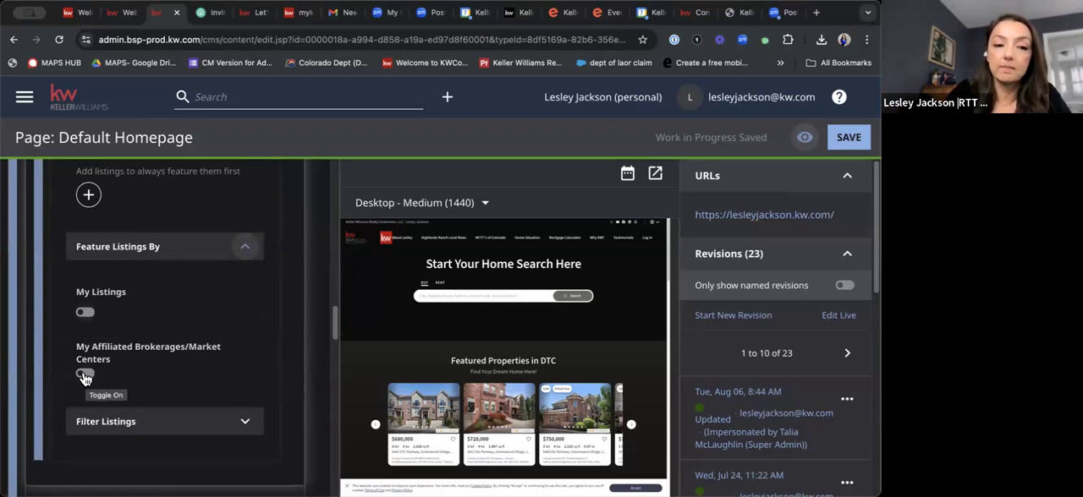
scroll(161, 338, down, 3)
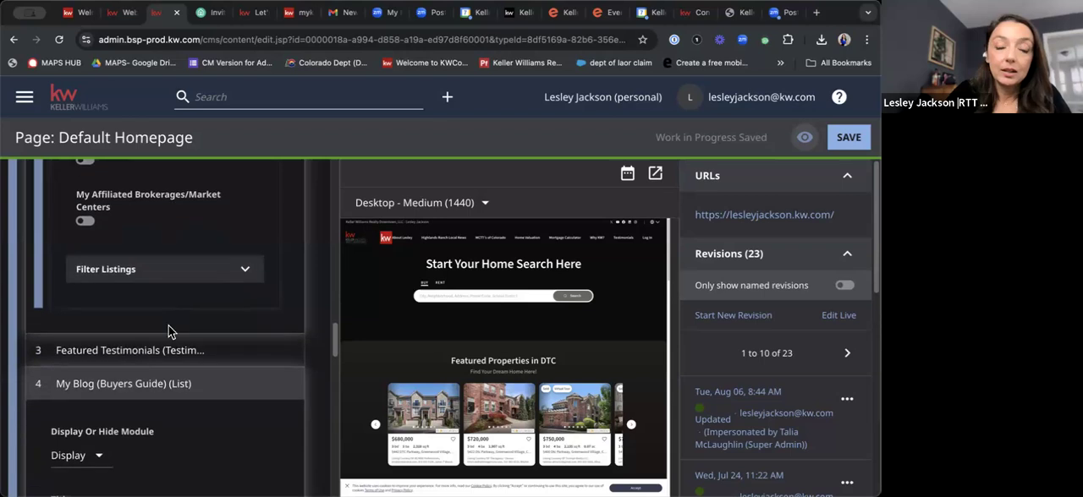
scroll(169, 326, down, 1)
scroll(247, 296, up, 4)
scroll(252, 298, up, 5)
scroll(186, 292, down, 4)
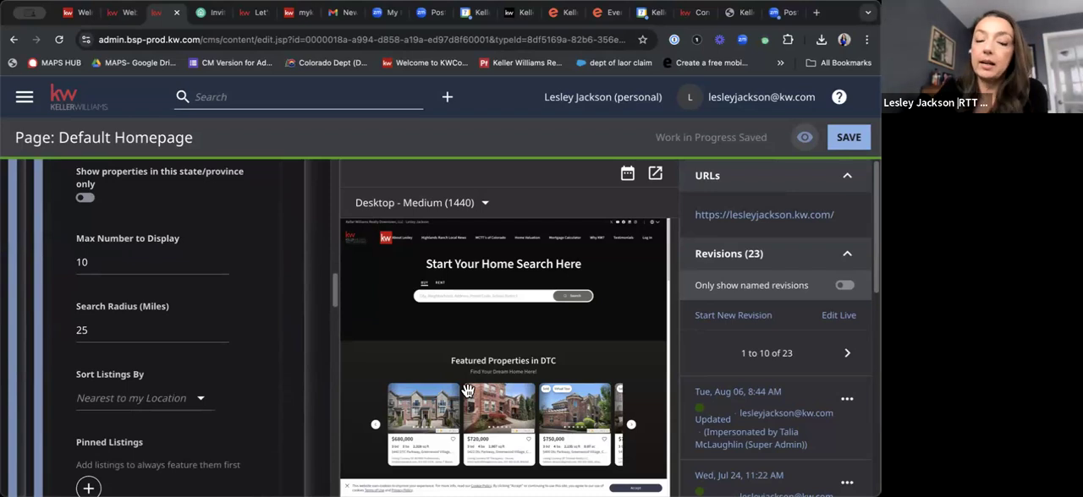
Expand the Featured Testimonials section and examine its title, description, item stream and list of testimonials against the page preview.
scroll(467, 391, down, 3)
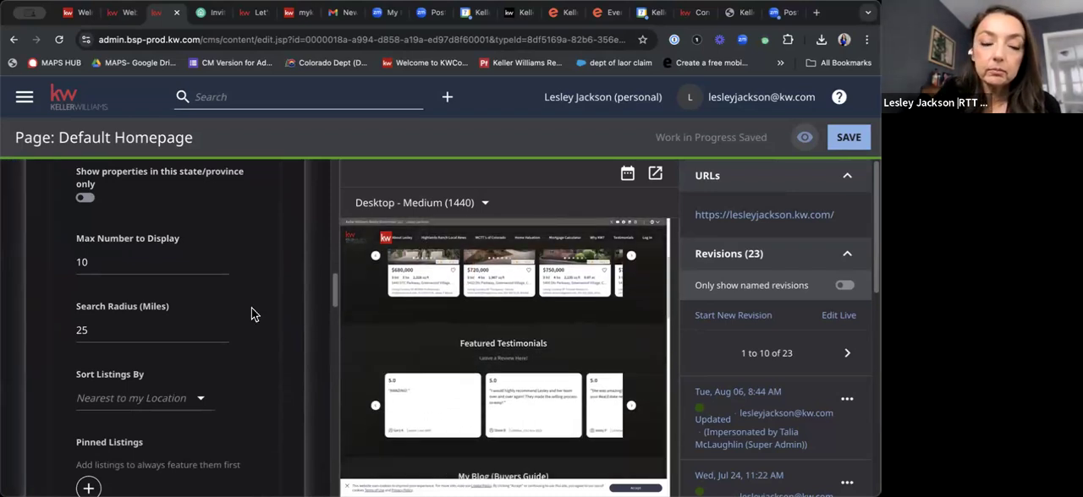
scroll(248, 313, down, 7)
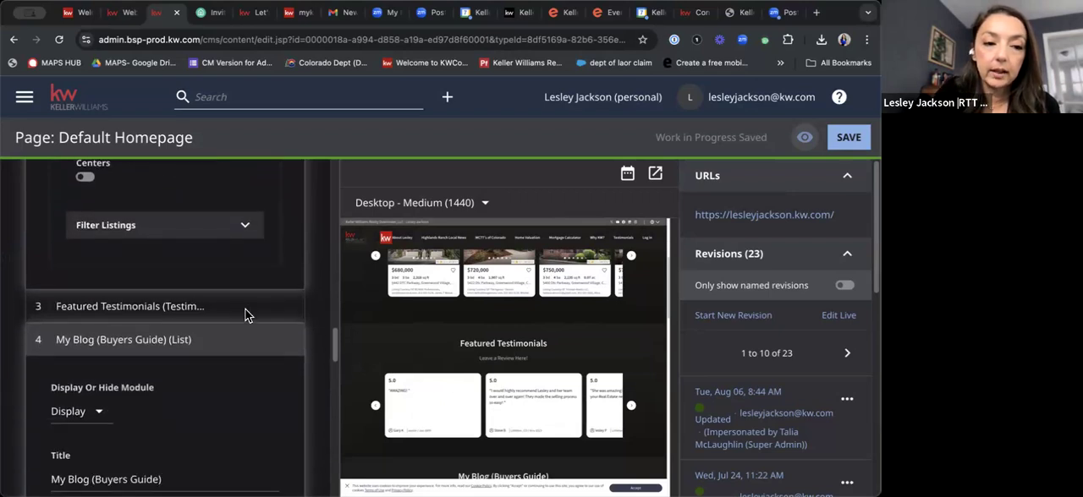
click(150, 307)
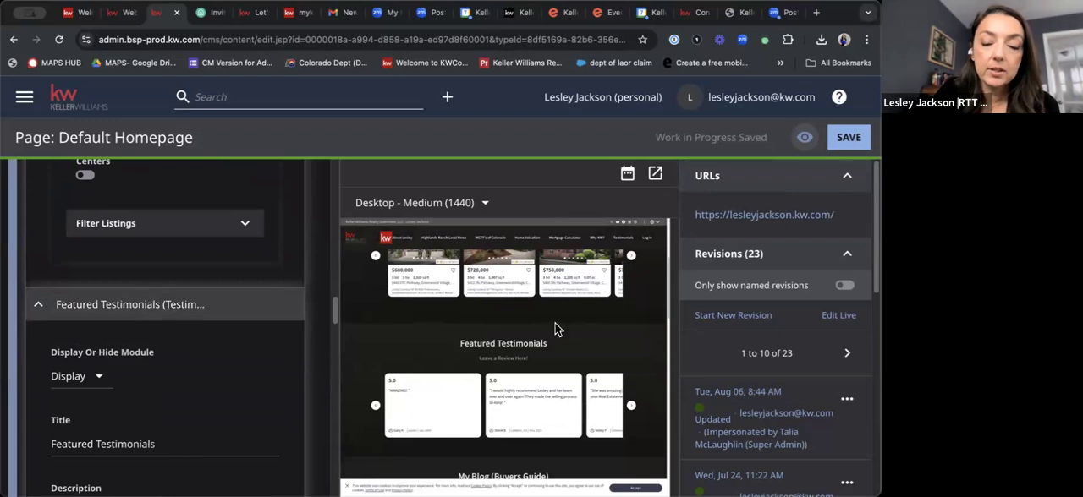
scroll(541, 373, down, 3)
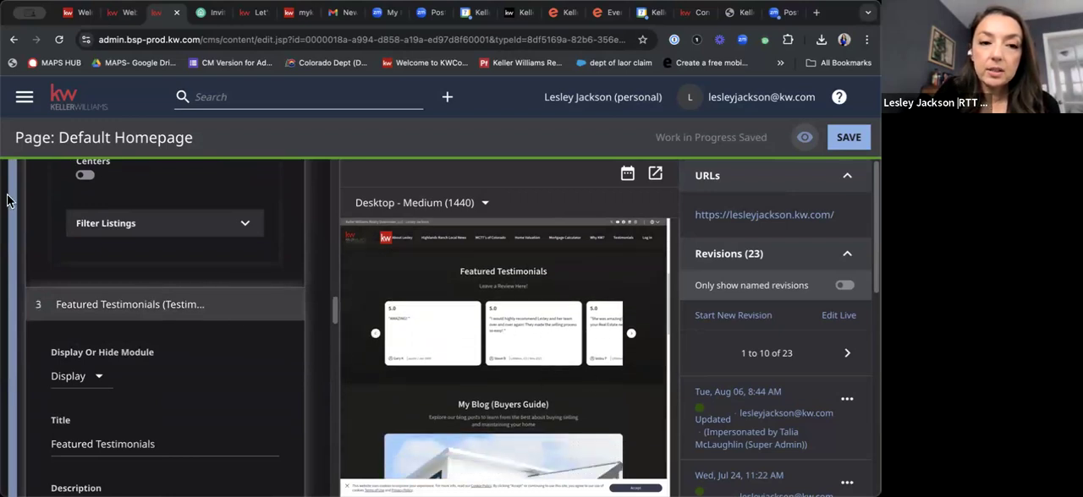
scroll(131, 208, down, 5)
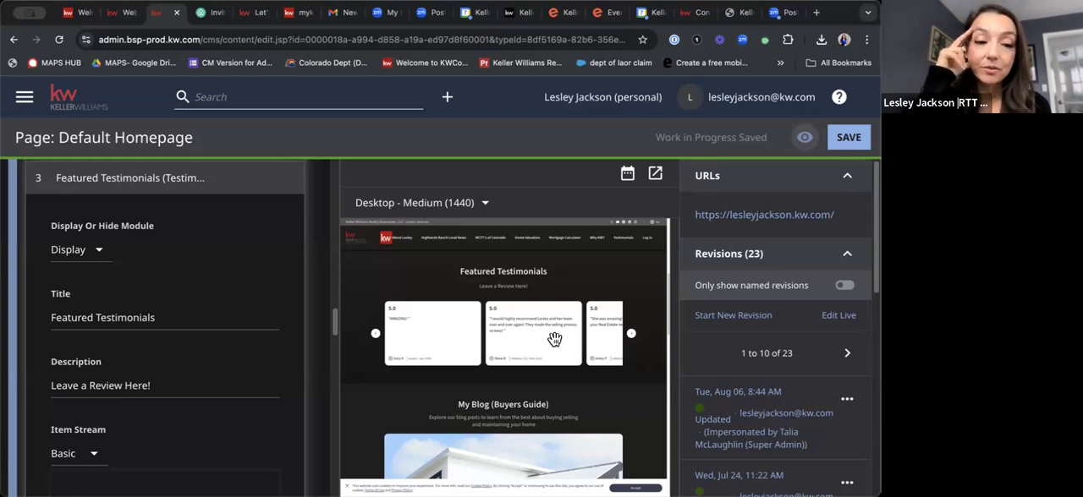
scroll(270, 384, down, 5)
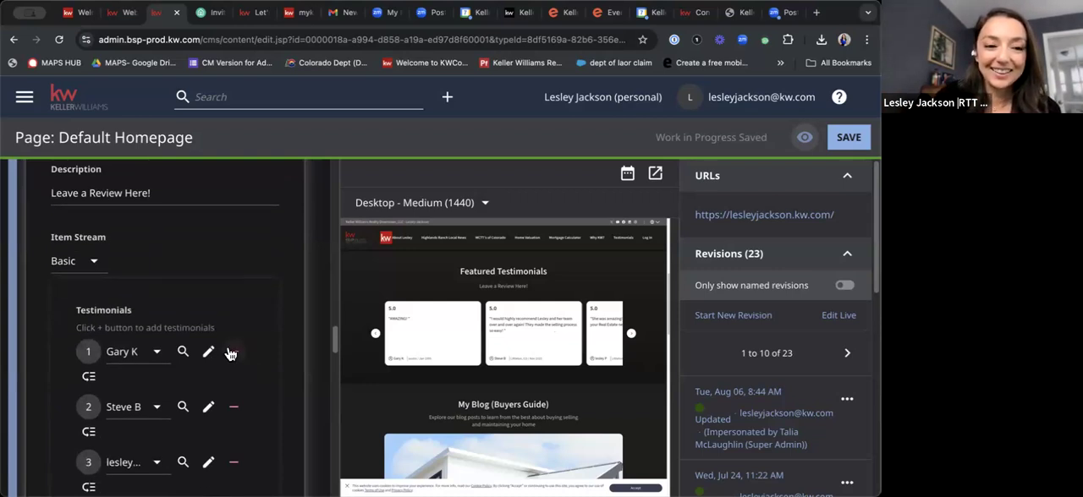
scroll(144, 299, down, 3)
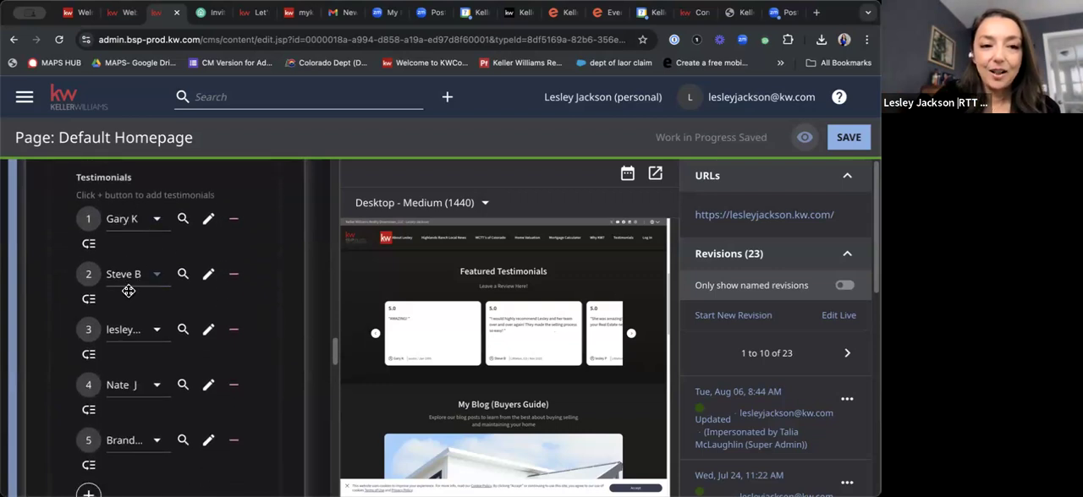
scroll(135, 435, down, 1)
scroll(135, 434, down, 1)
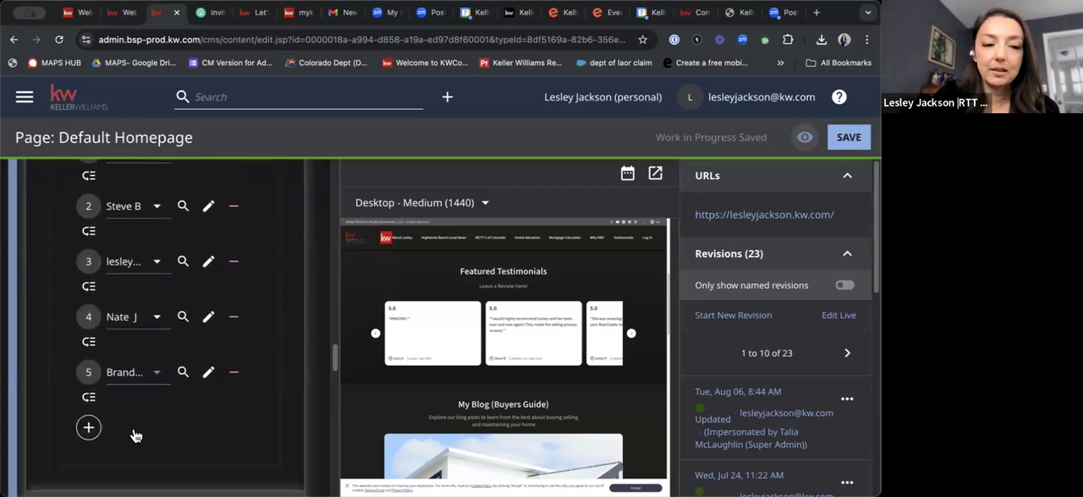
Add a sixth entry to the Featured Testimonials list and start creating a new testimonial for it.
click(88, 429)
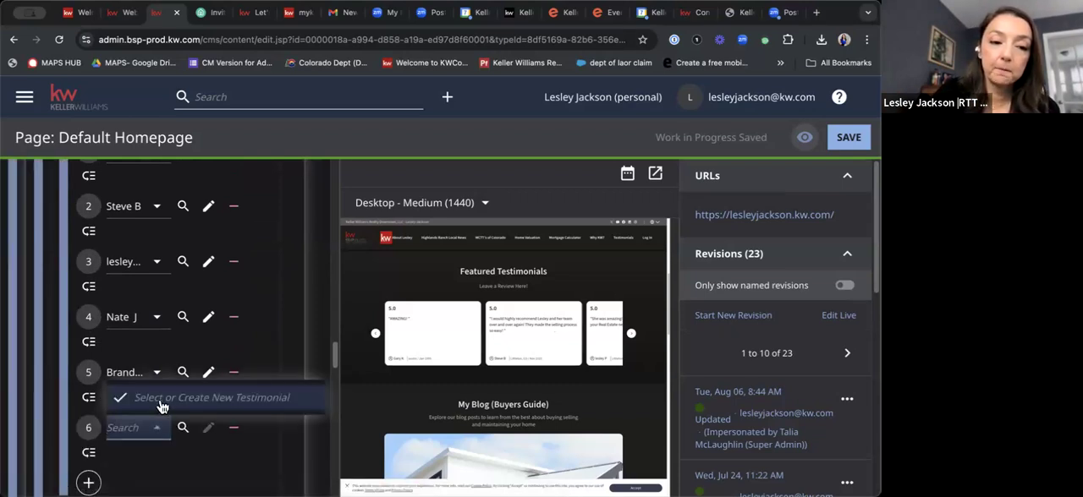
scroll(183, 438, up, 1)
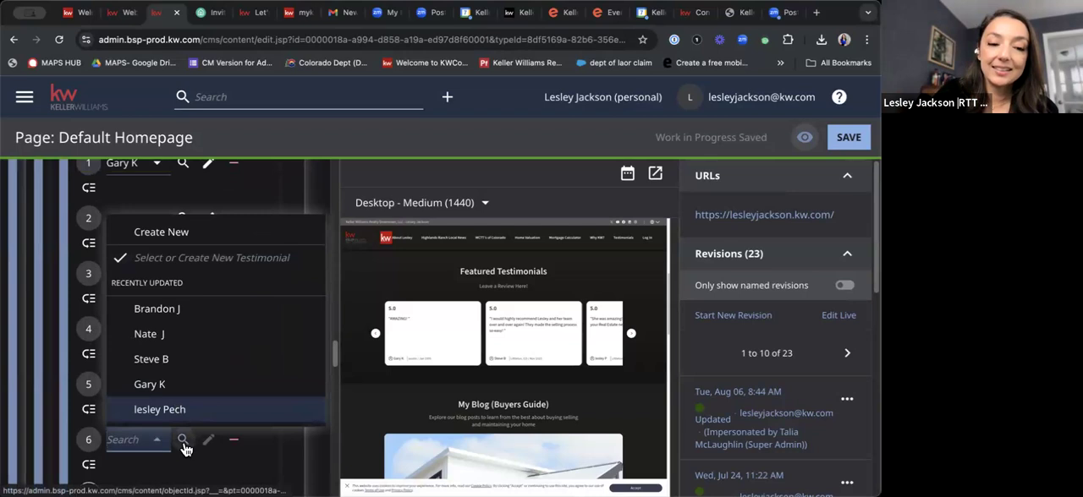
click(182, 441)
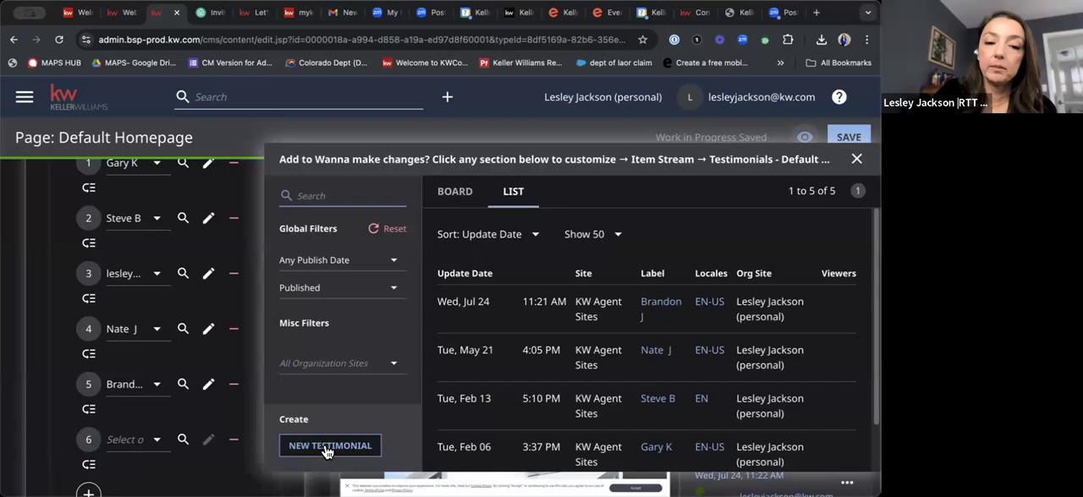
click(327, 451)
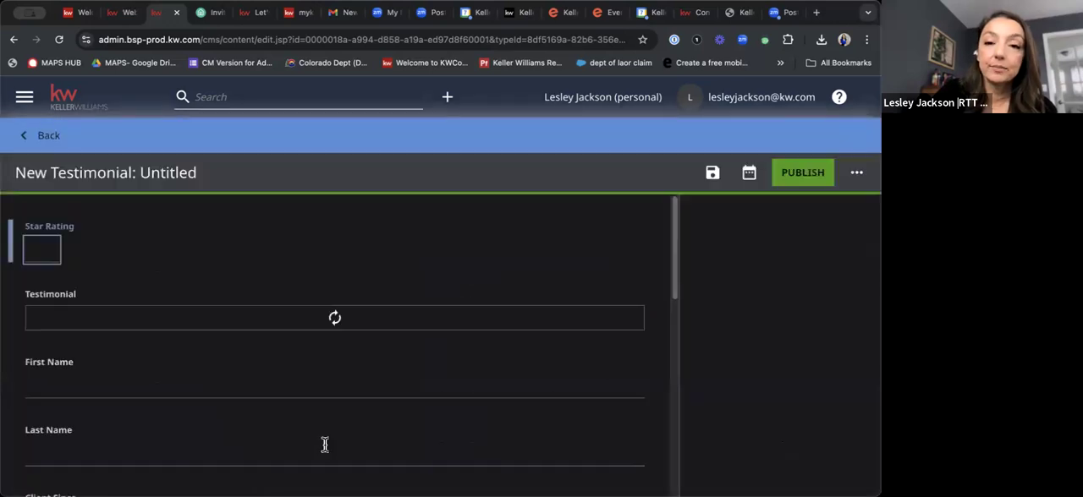
Examine the New Testimonial form's fields, from the testimonial text to Recommended?, and return to the homepage editor without publishing.
scroll(268, 406, down, 1)
scroll(263, 385, up, 1)
click(258, 375)
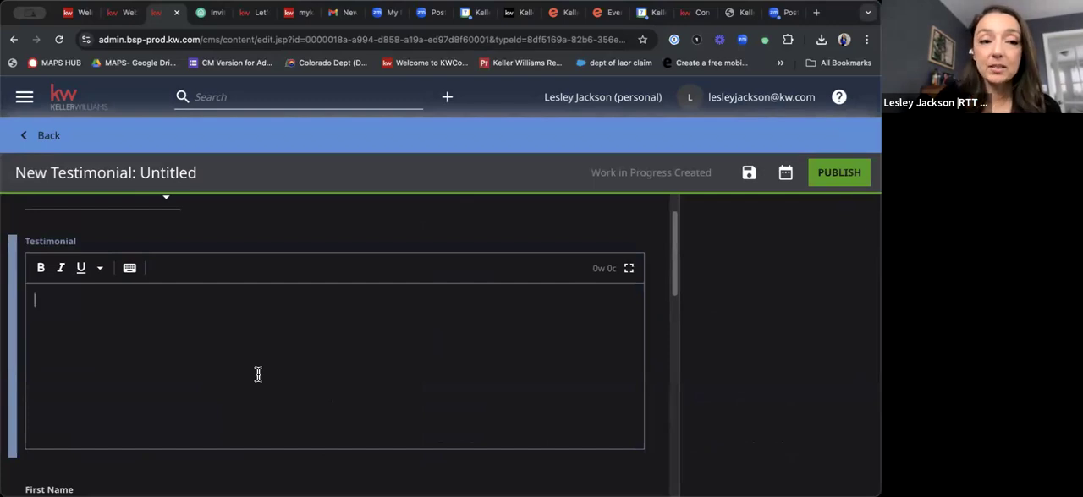
scroll(258, 374, down, 1)
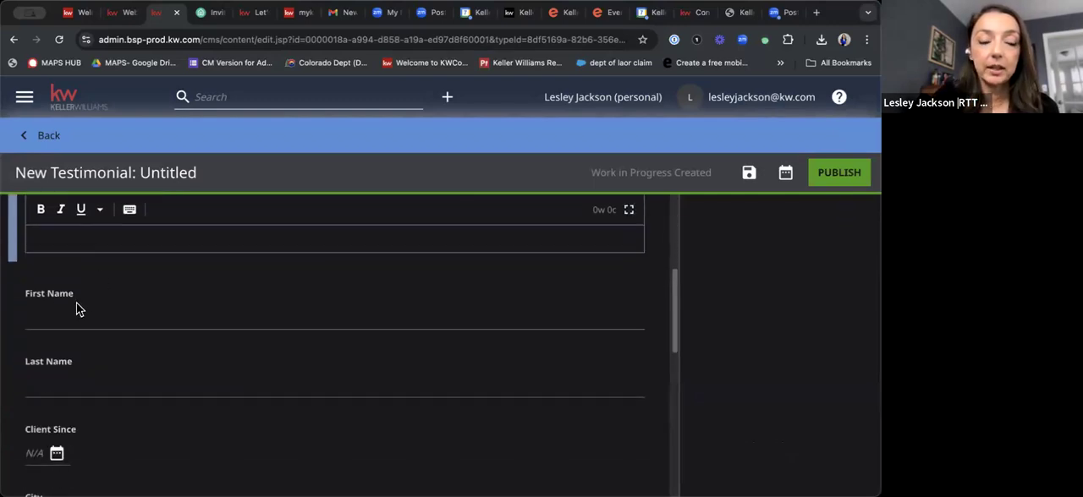
scroll(74, 374, down, 2)
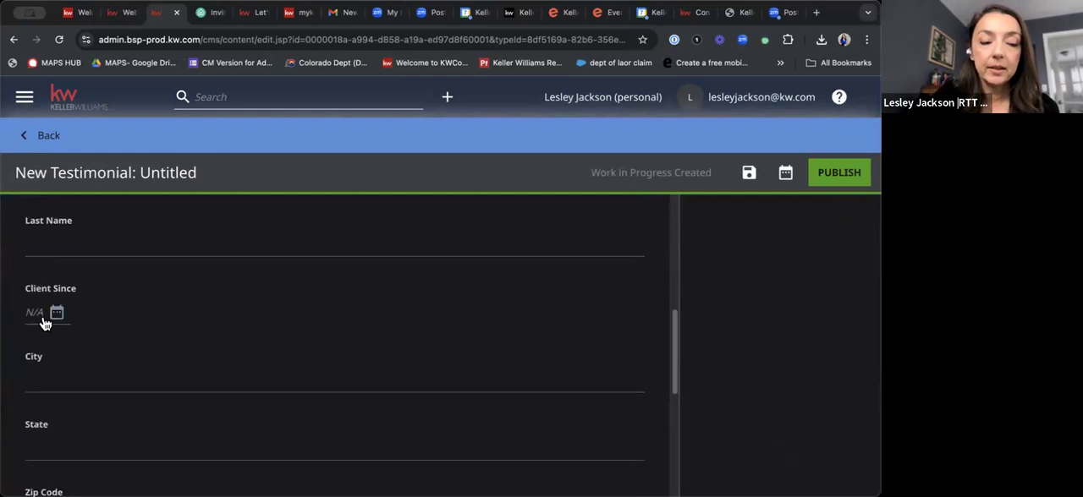
scroll(58, 316, down, 1)
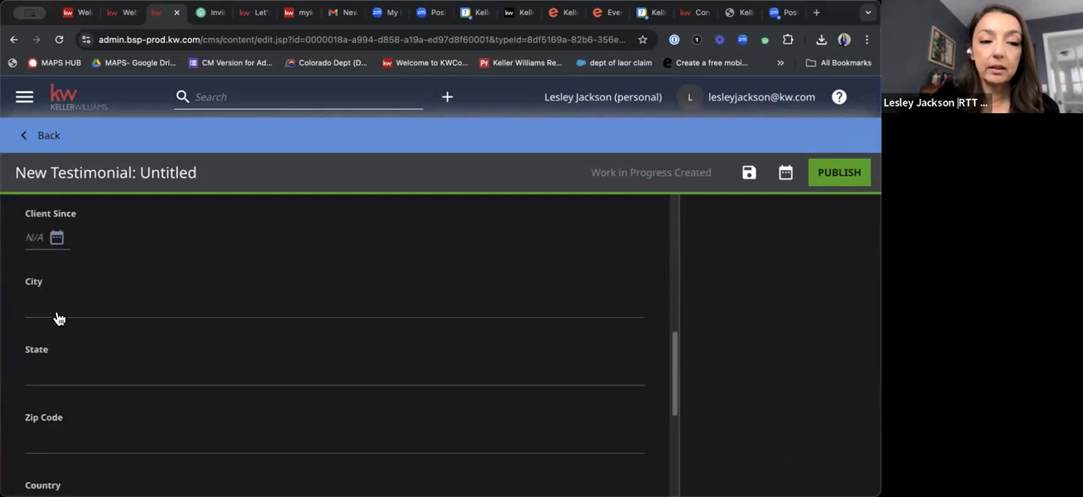
scroll(60, 375, down, 2)
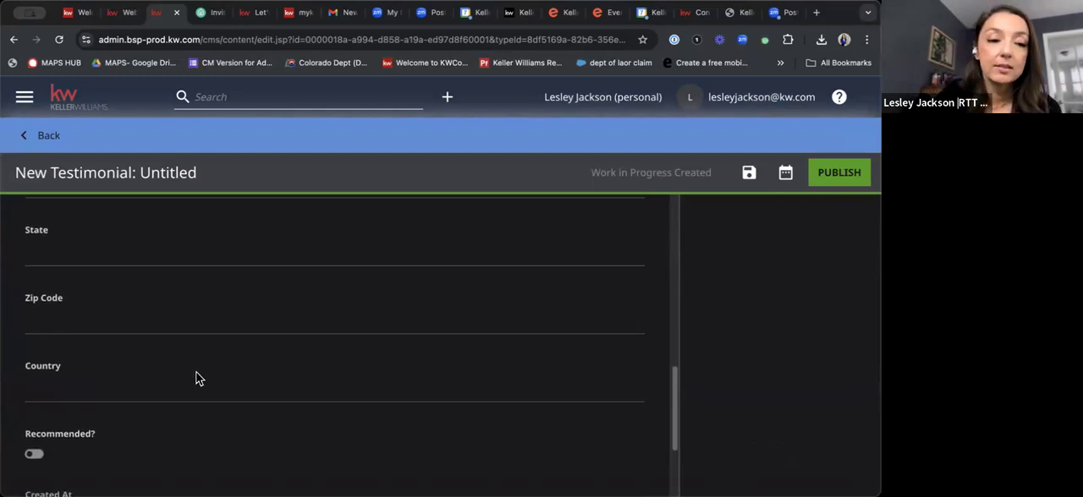
scroll(196, 379, down, 2)
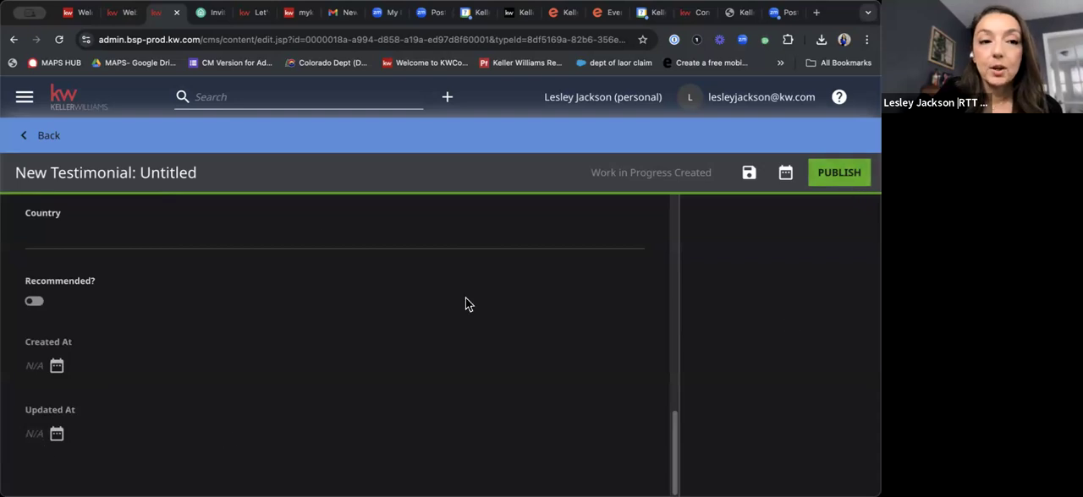
scroll(465, 298, up, 1)
click(37, 139)
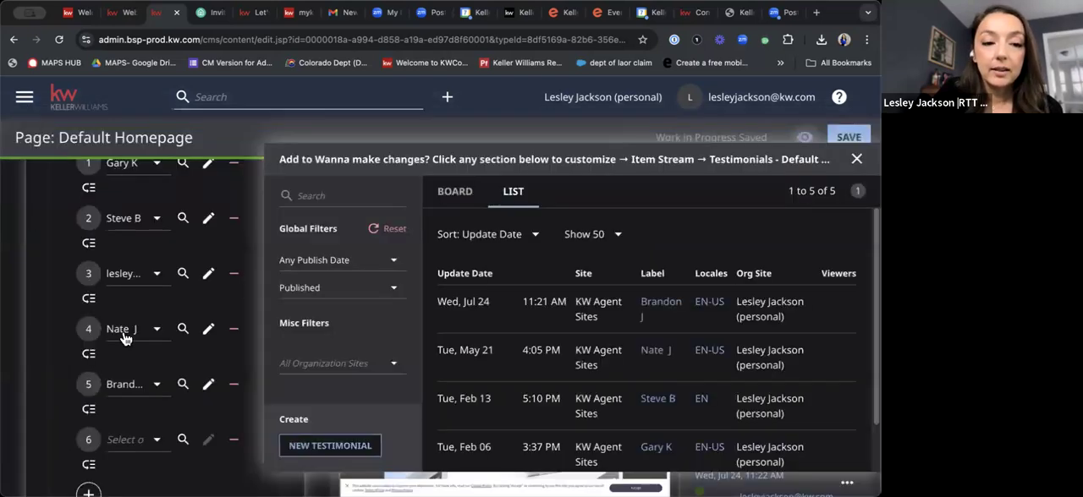
Add a seventh Featured Testimonials entry using the third recently updated testimonial, and close the testimonial selection dialog.
scroll(119, 373, down, 2)
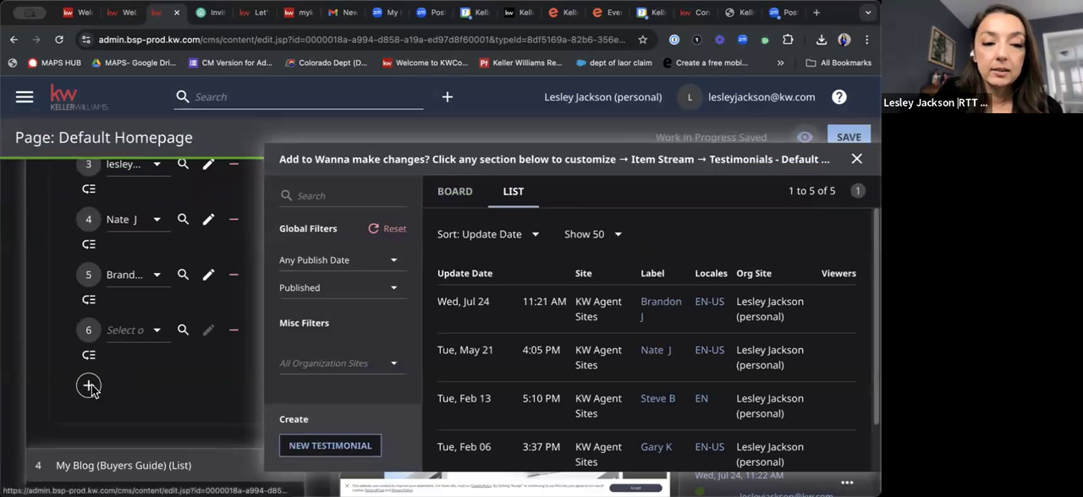
click(88, 385)
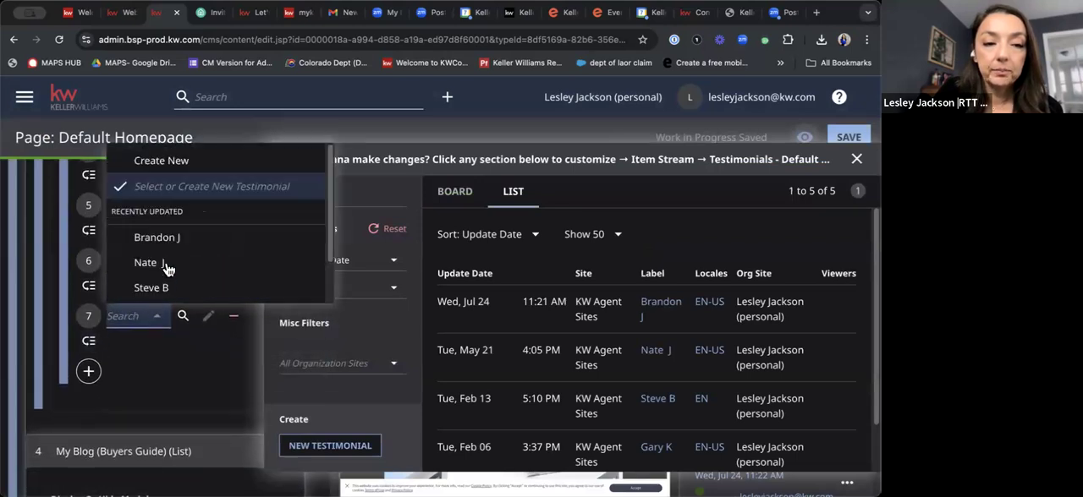
scroll(167, 237, down, 2)
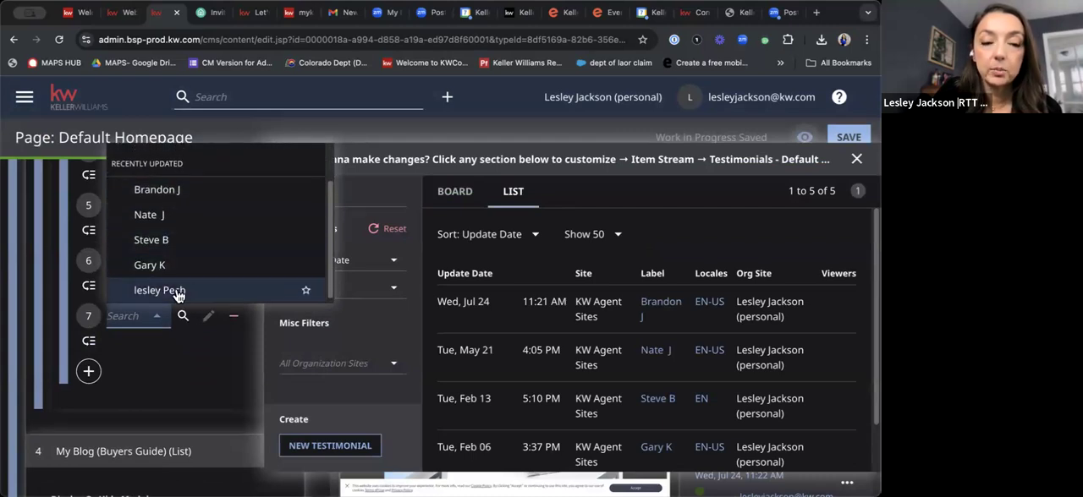
click(173, 243)
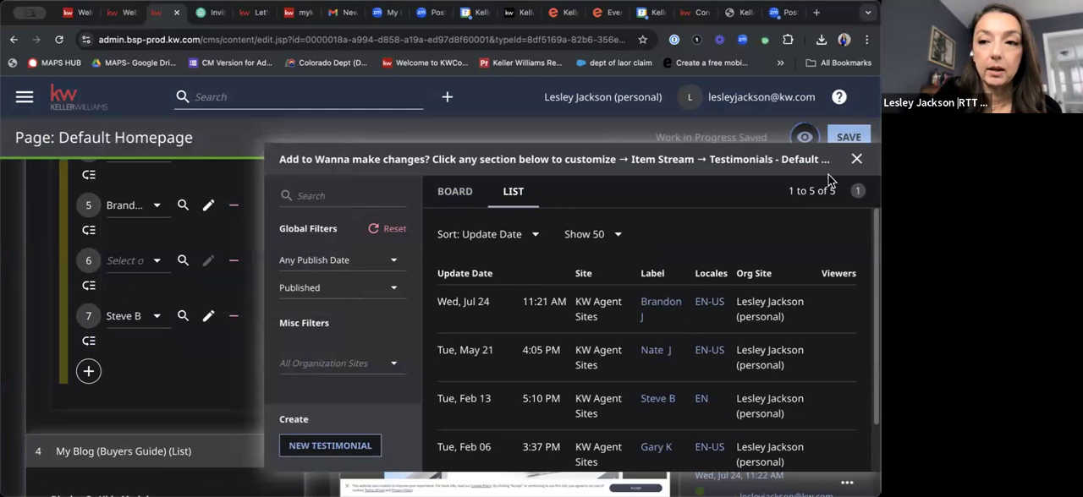
click(856, 159)
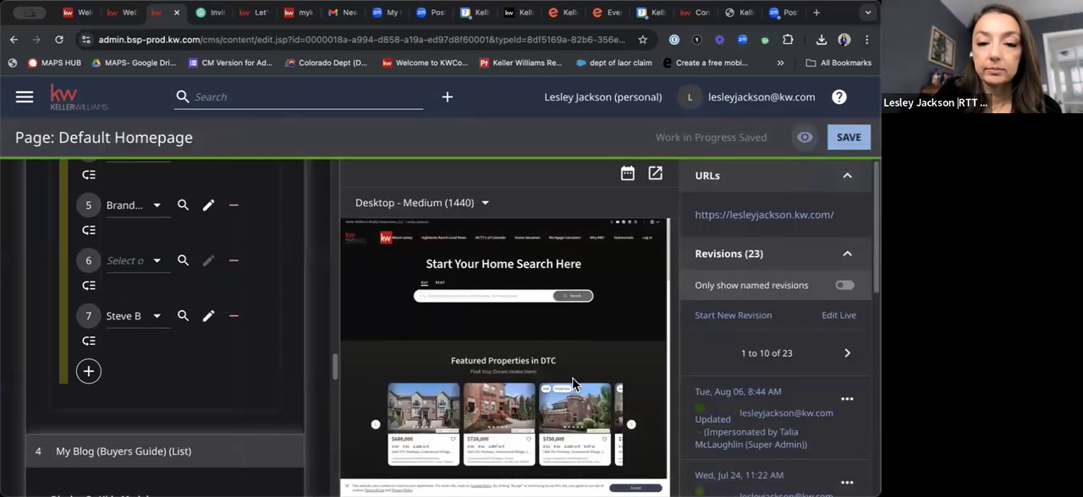
Remove the seventh and the empty sixth entries from the Featured Testimonials list.
scroll(574, 380, down, 3)
scroll(575, 380, down, 2)
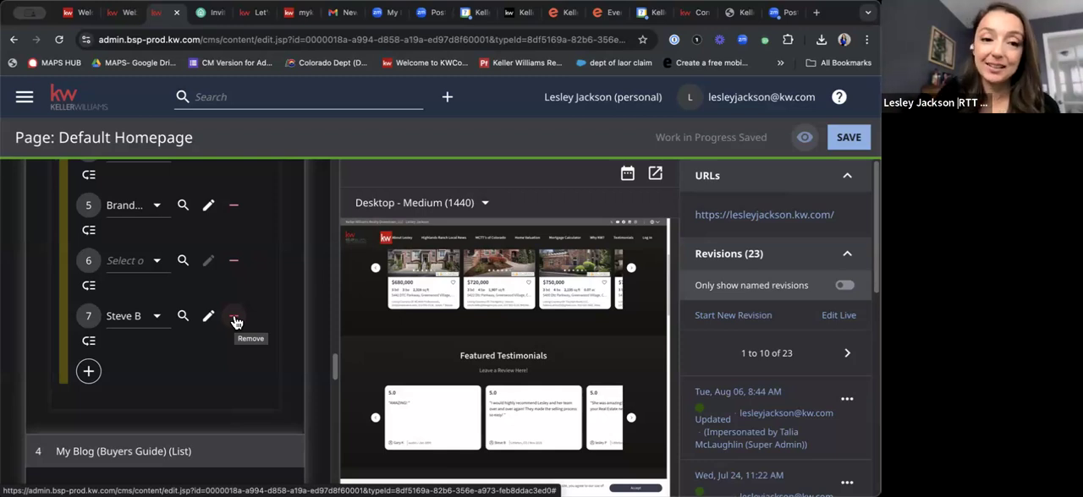
click(234, 321)
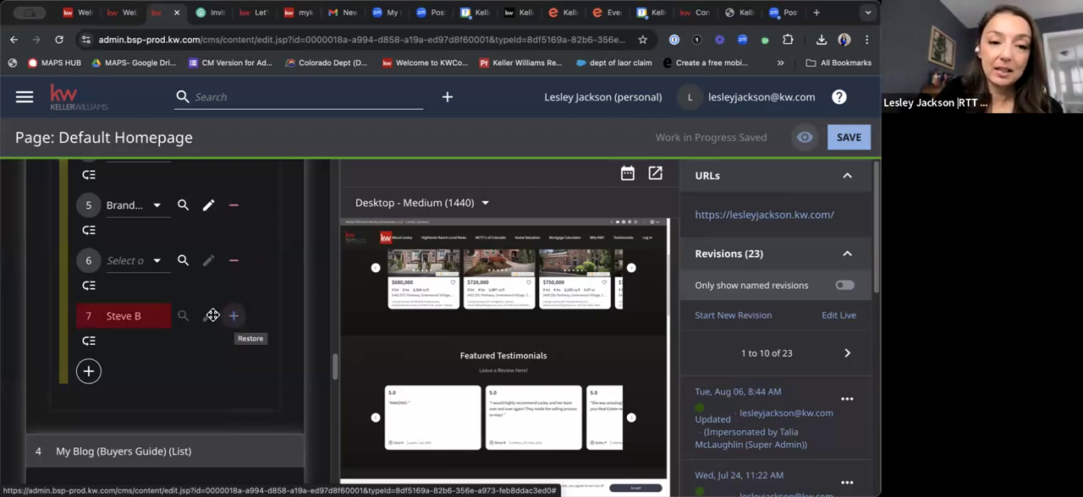
click(235, 265)
Try to save the Default Homepage, and switch back to the Websites settings page in KW Command.
click(848, 138)
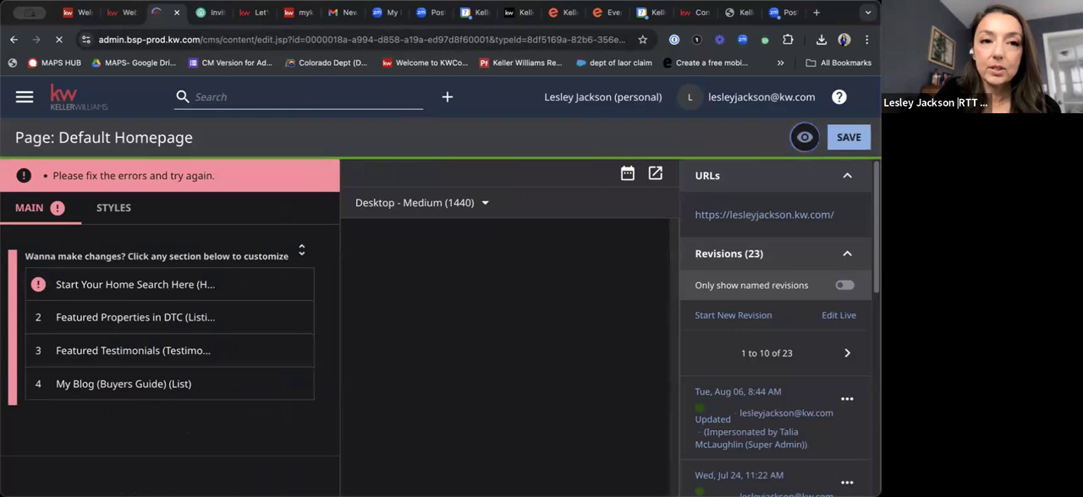
click(118, 13)
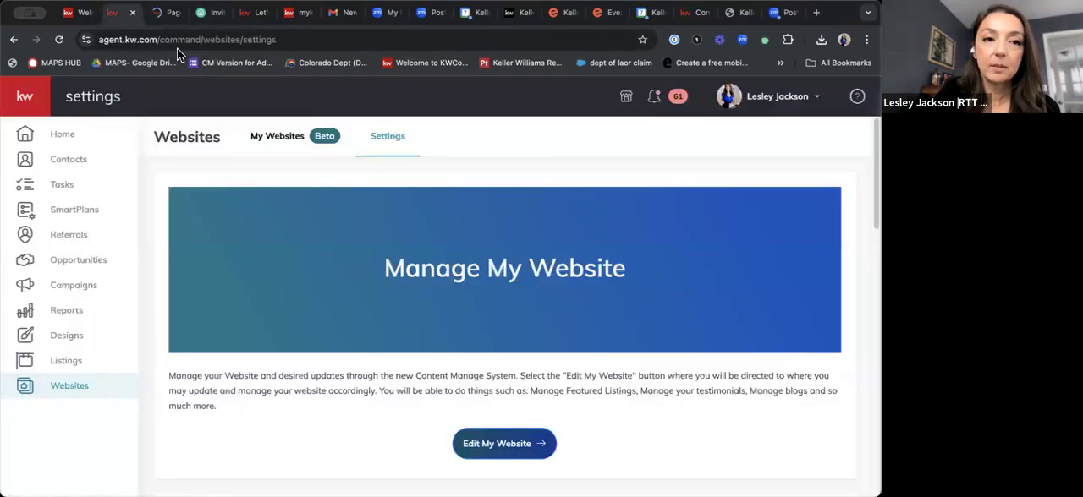
Open the agent's live kw.com website in place of the Websites settings page.
click(179, 40)
text(lesleyjackson.kw.com)
key(Return)
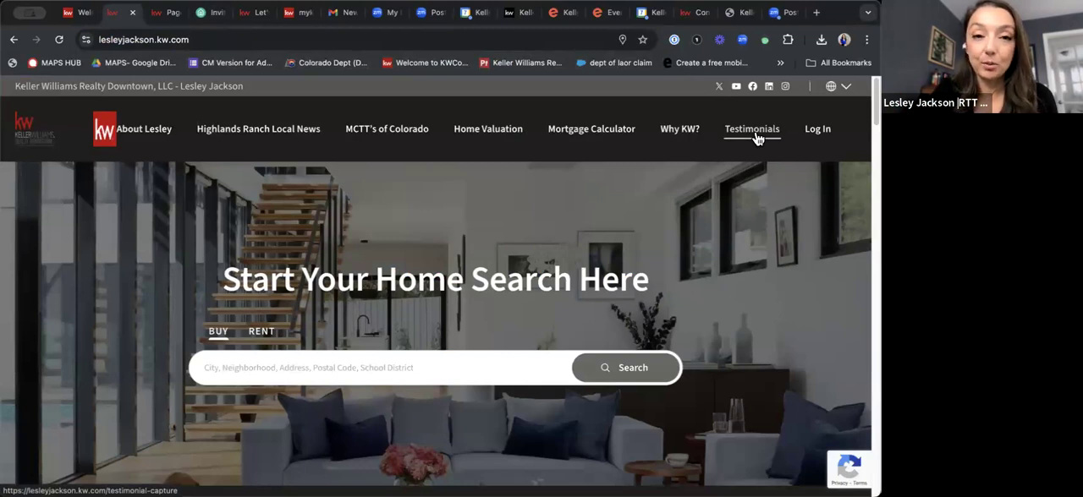
Open the live site's Testimonials page, select its web address, and examine the Write a Review form.
click(755, 137)
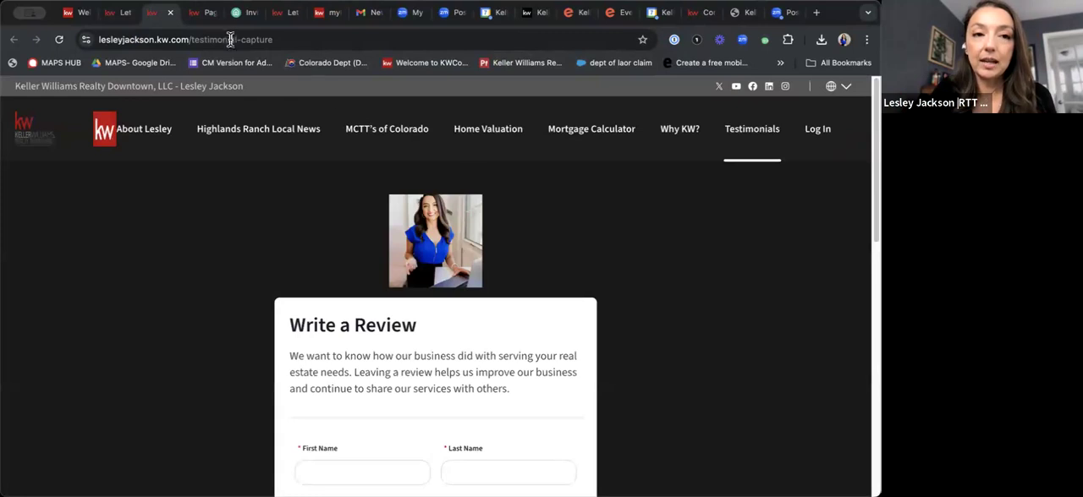
click(316, 39)
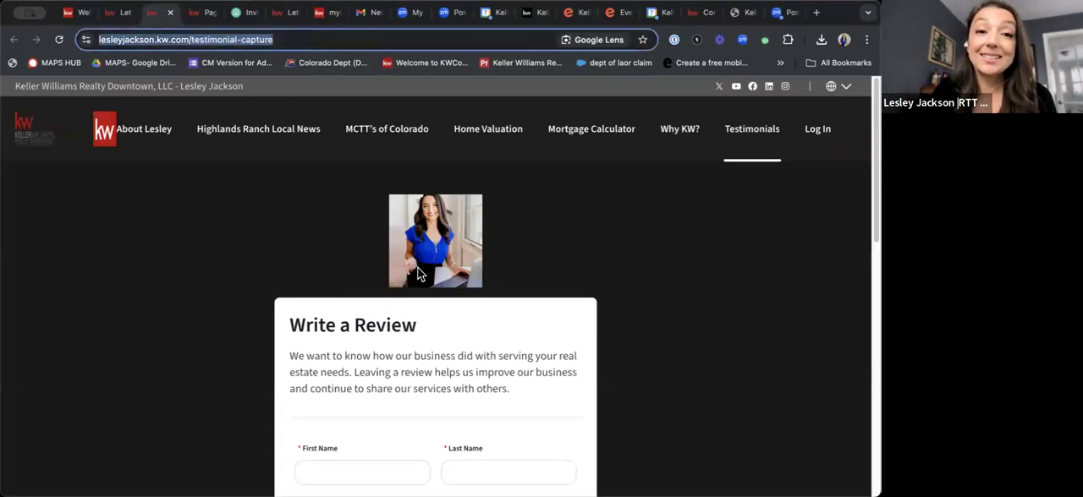
scroll(418, 274, down, 5)
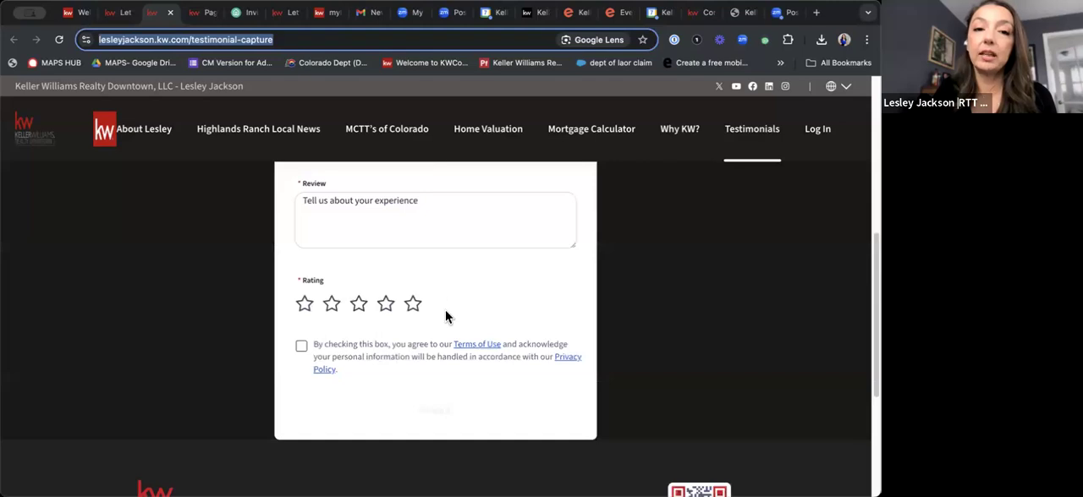
scroll(445, 310, up, 4)
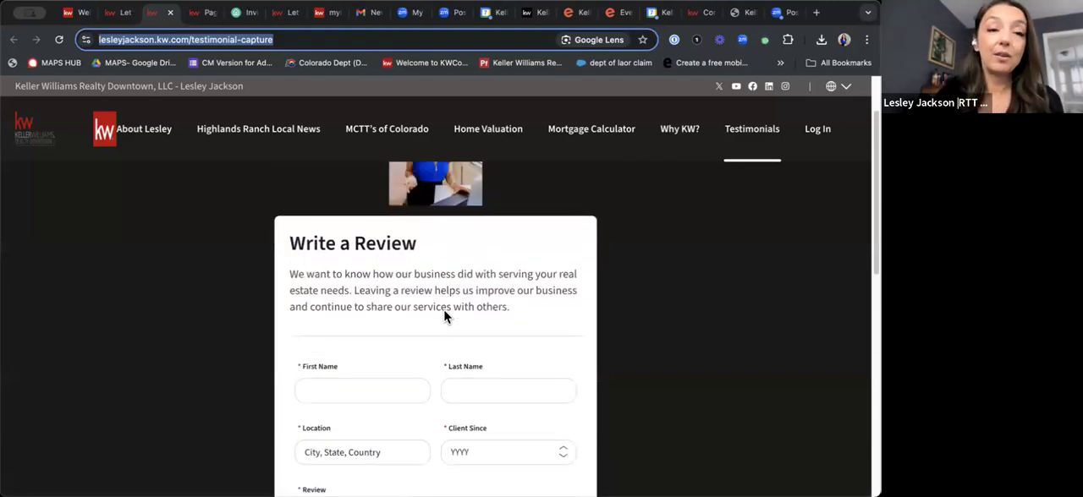
Return to the Default Homepage editor and leave it for the website dashboard without saving the changes.
click(123, 13)
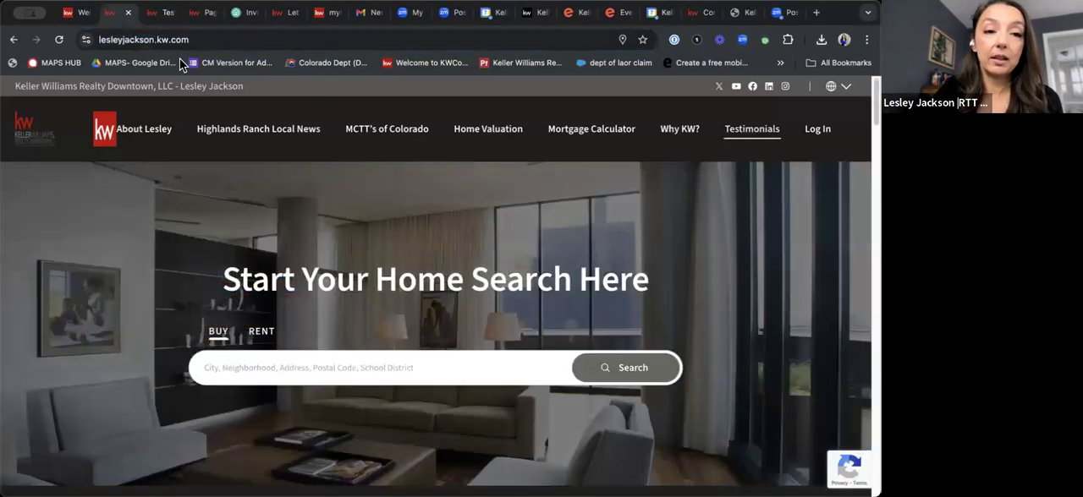
click(76, 15)
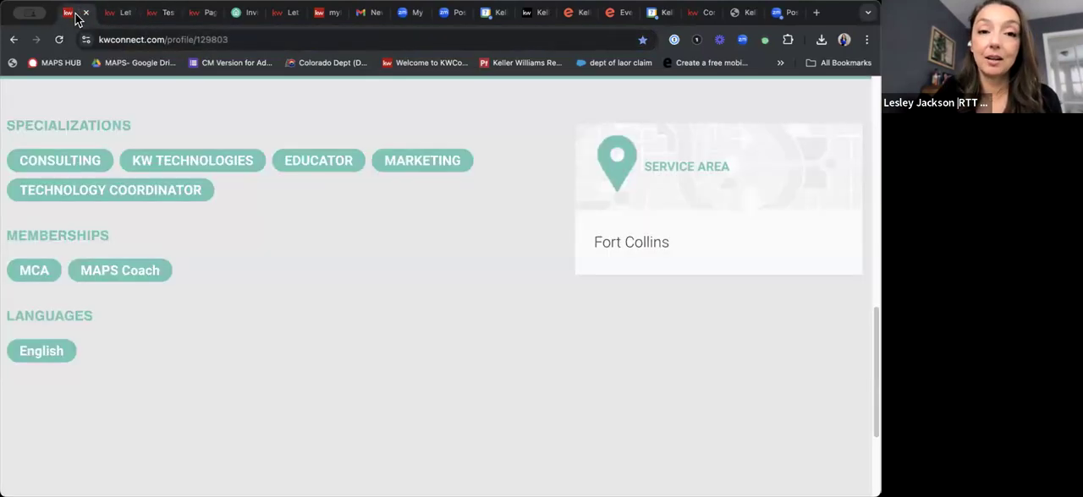
click(198, 17)
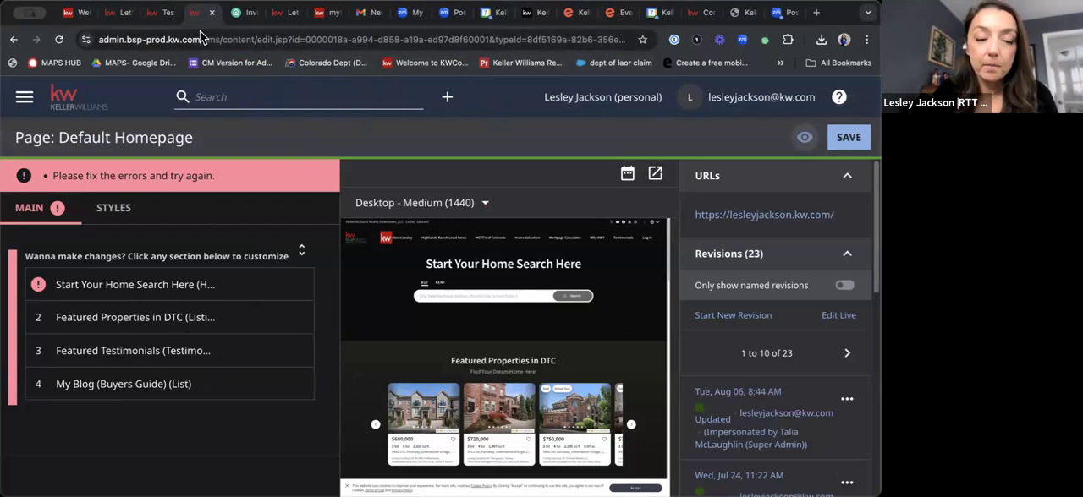
click(13, 40)
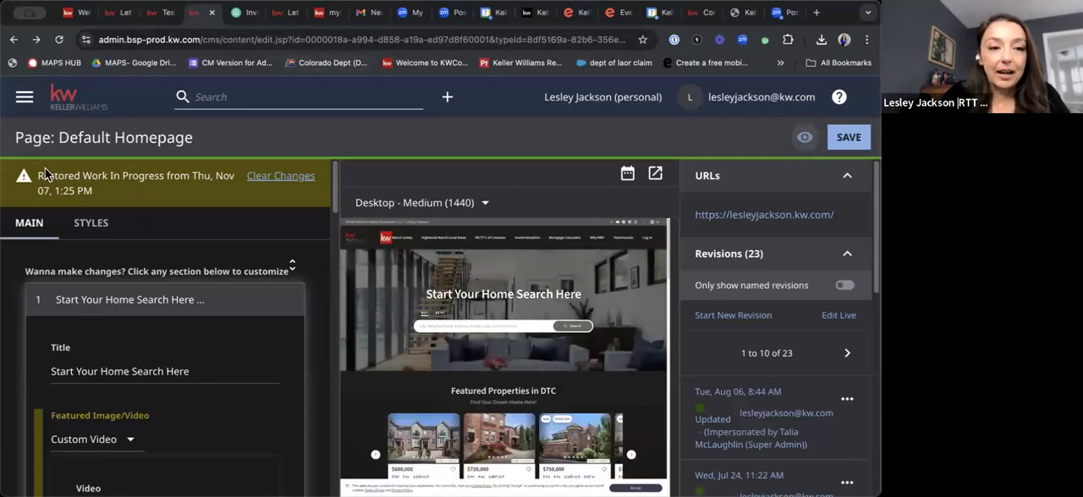
click(23, 99)
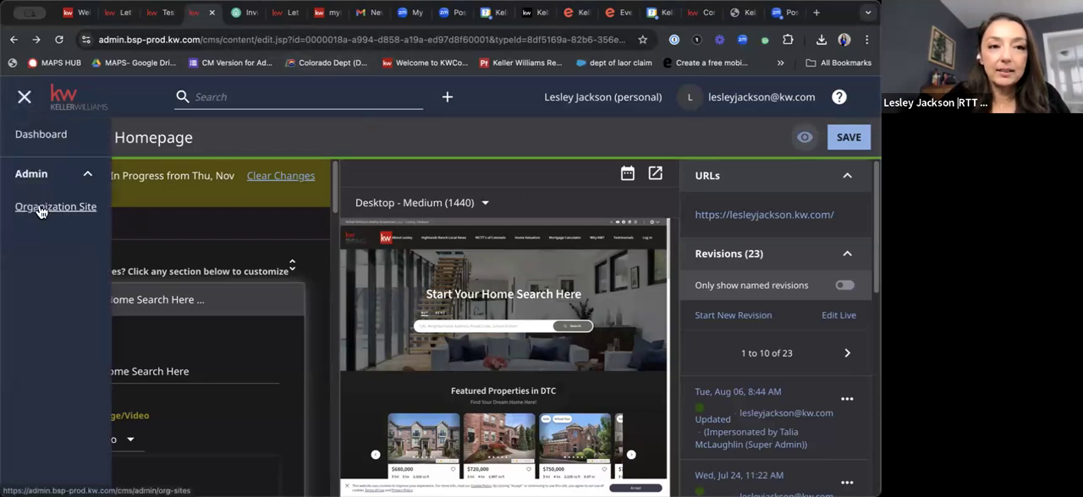
click(41, 137)
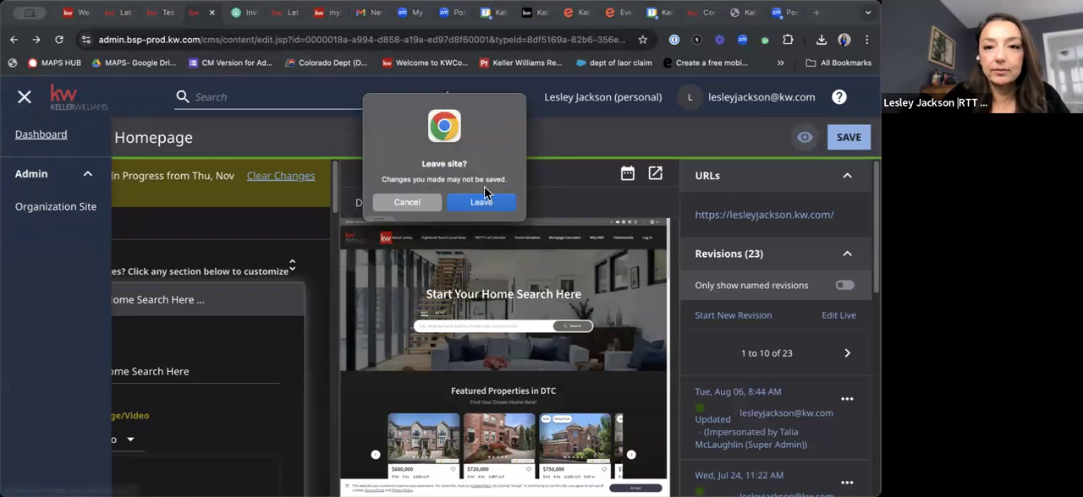
click(482, 203)
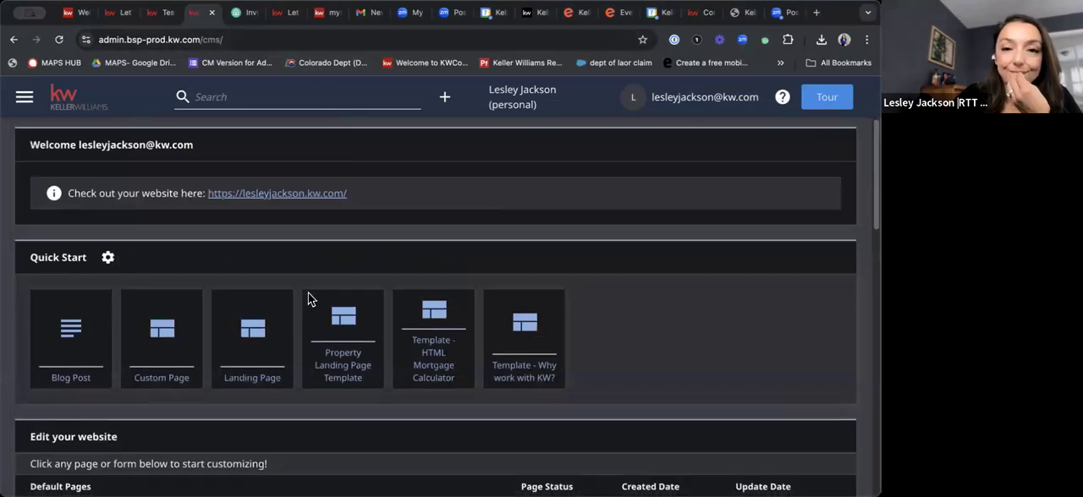
Open the Blog List Page for editing and expand its Page Heading section down to the background image.
scroll(308, 299, down, 3)
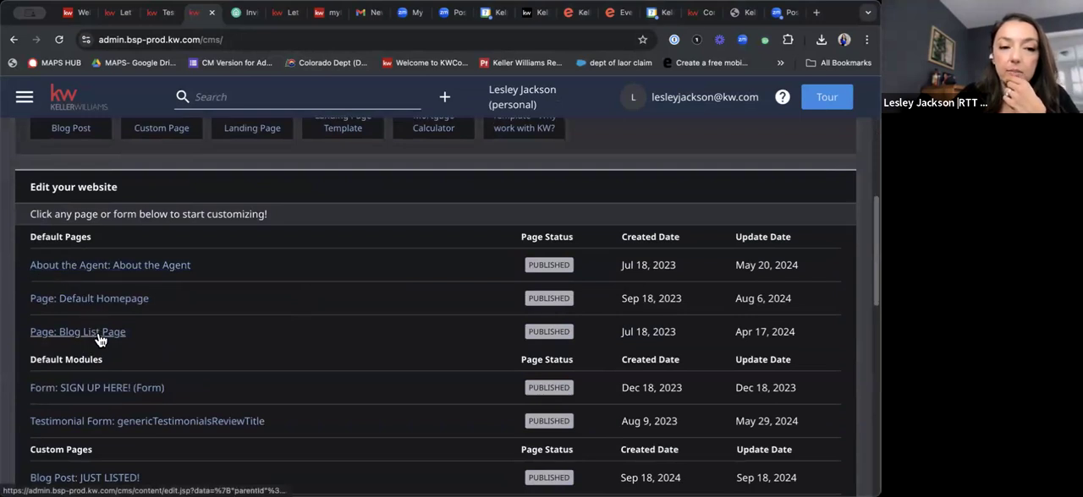
click(176, 344)
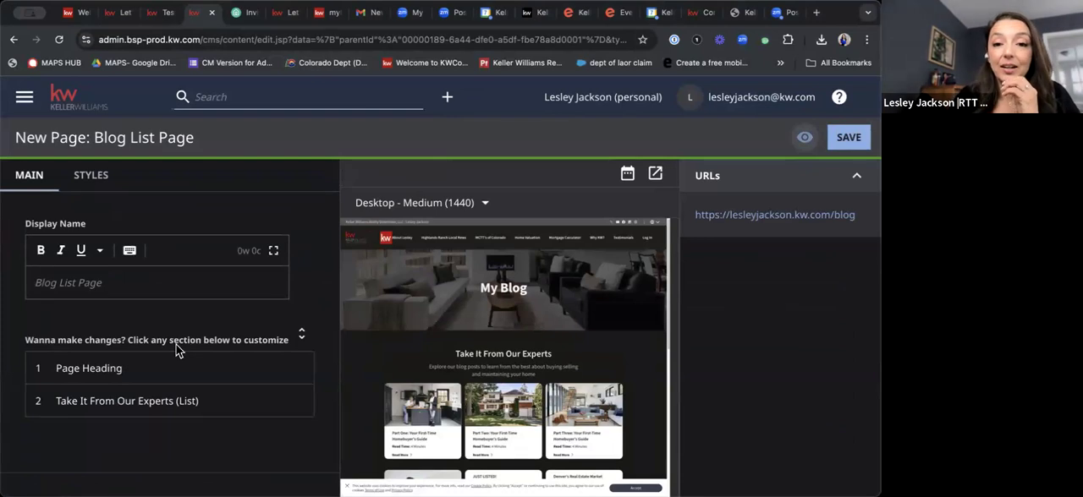
scroll(537, 449, down, 3)
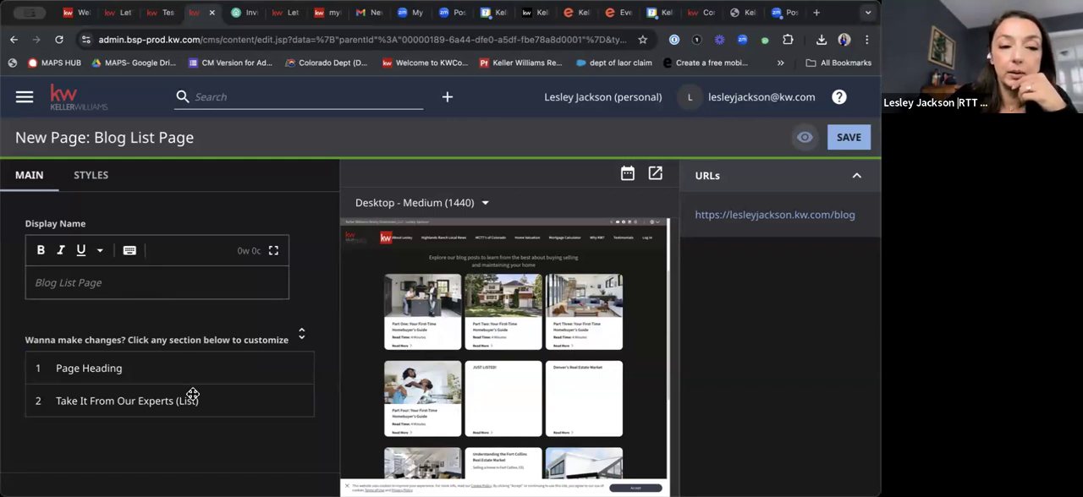
click(89, 373)
scroll(108, 359, down, 3)
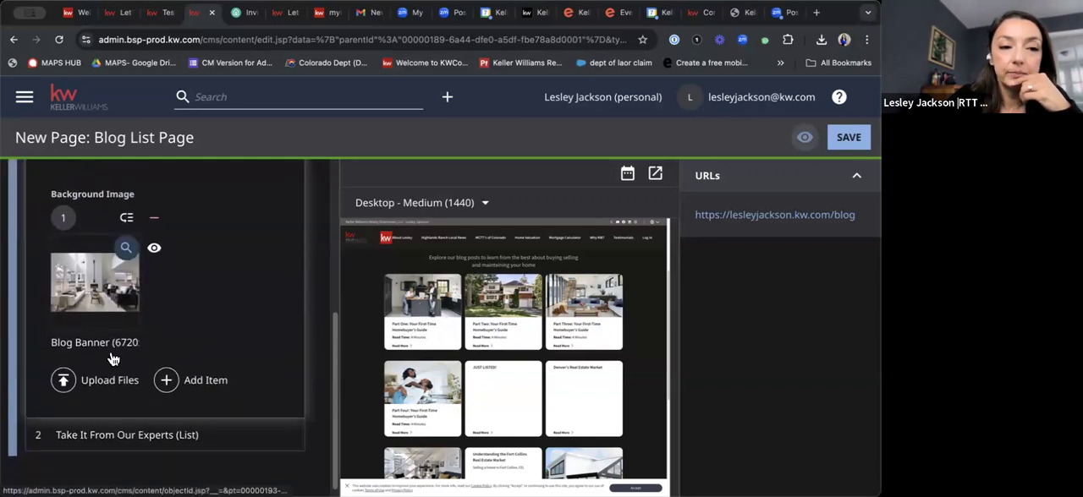
Expand the Take It From Our Experts list and examine its type, sorting, display limit, filtering and Featured Items settings.
click(138, 429)
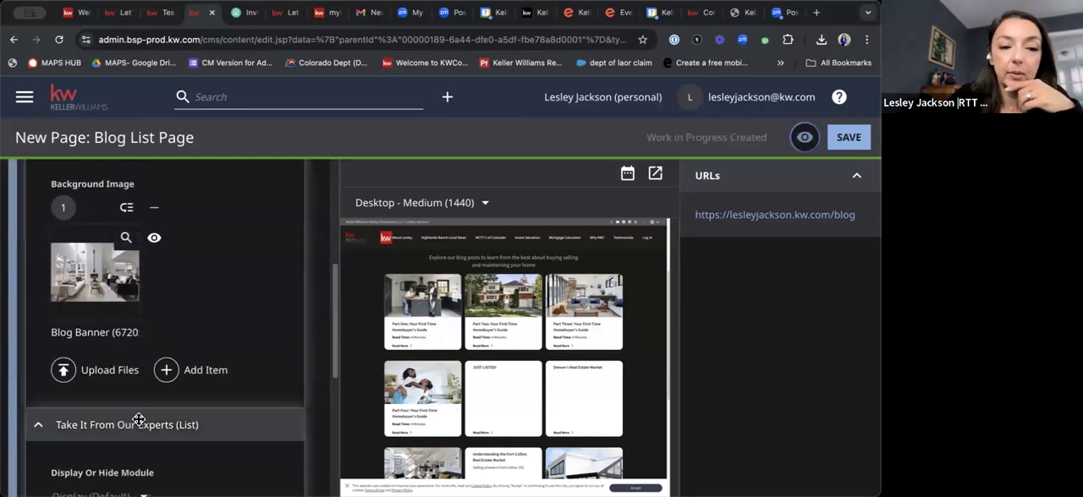
scroll(164, 406, down, 4)
scroll(217, 387, down, 4)
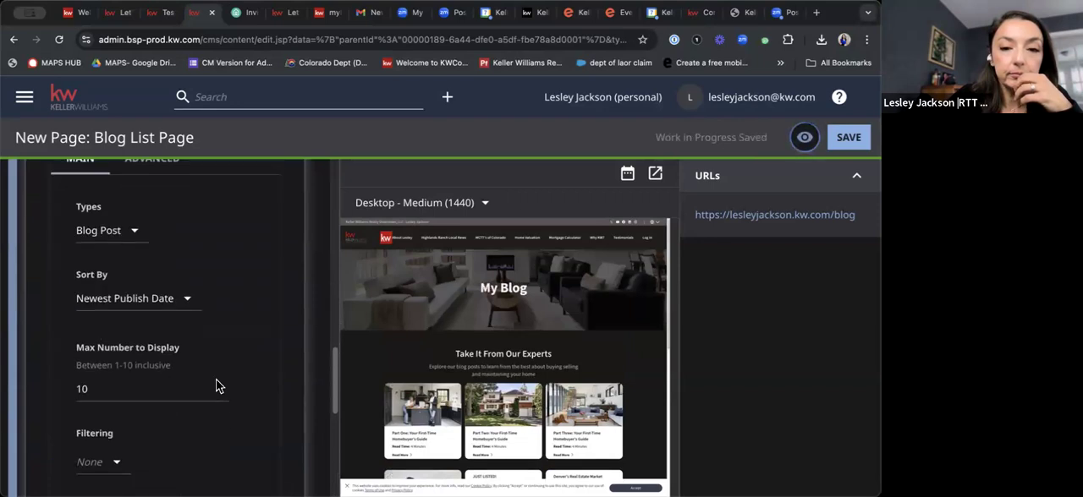
scroll(493, 358, down, 1)
scroll(497, 362, up, 1)
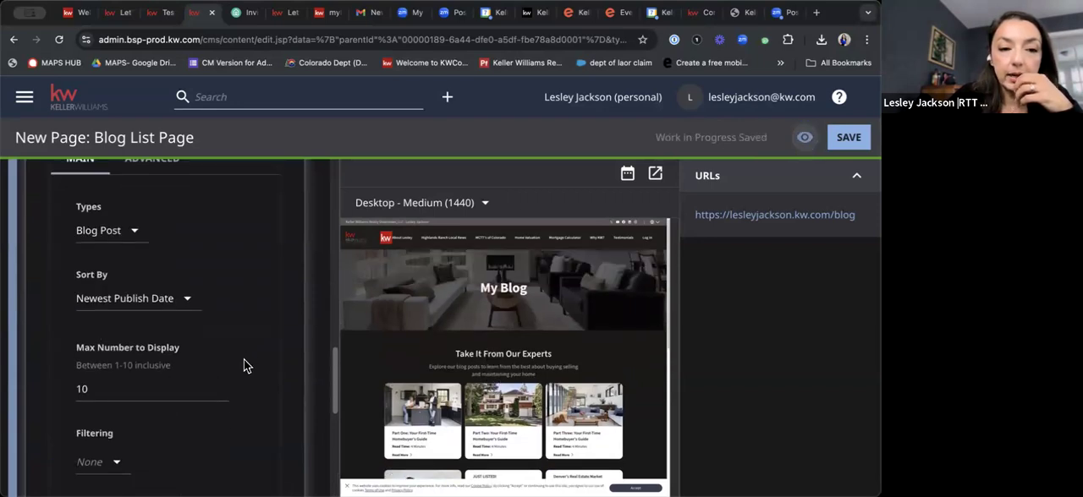
scroll(244, 366, down, 5)
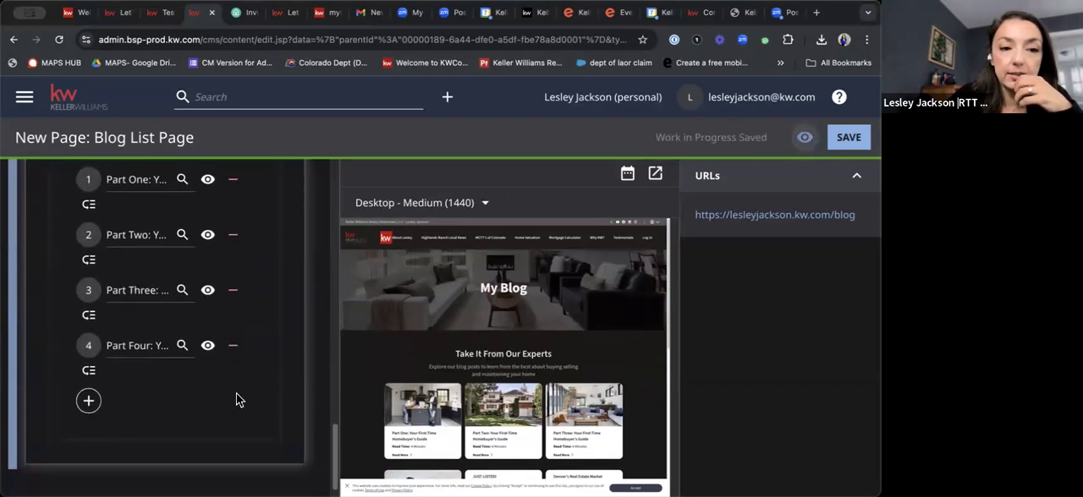
scroll(211, 427, up, 3)
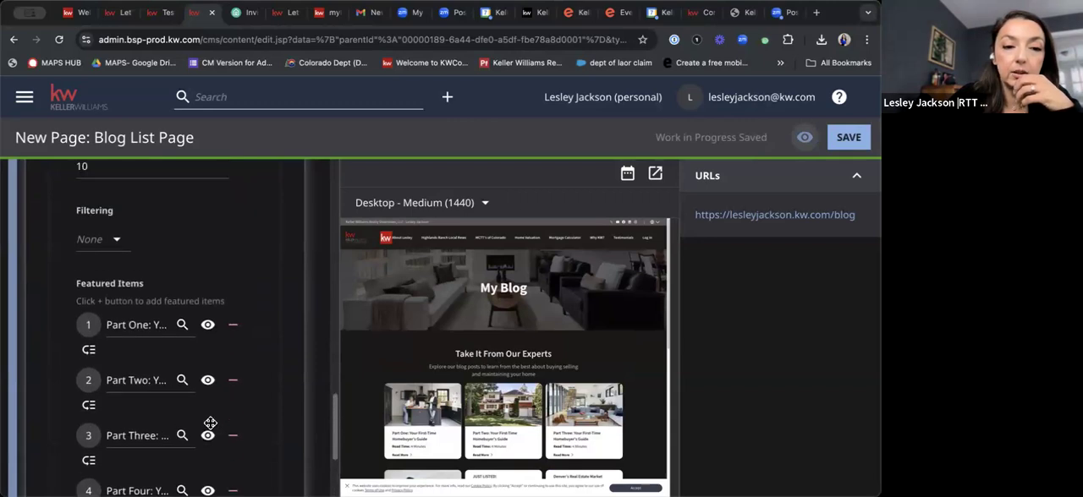
View the first featured blog post, Part One: Your First-Time Homebuyer's Guide, and return to the Blog List Page.
click(208, 328)
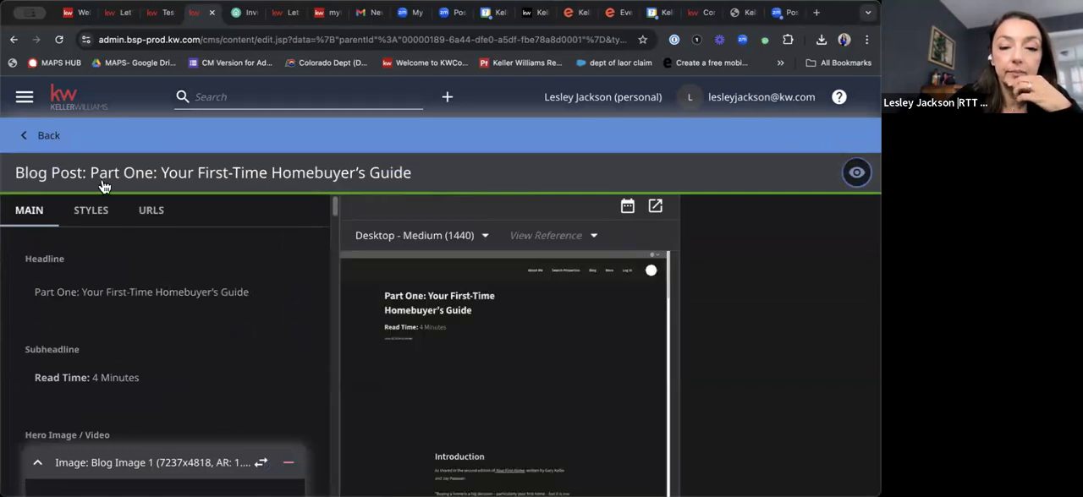
click(12, 41)
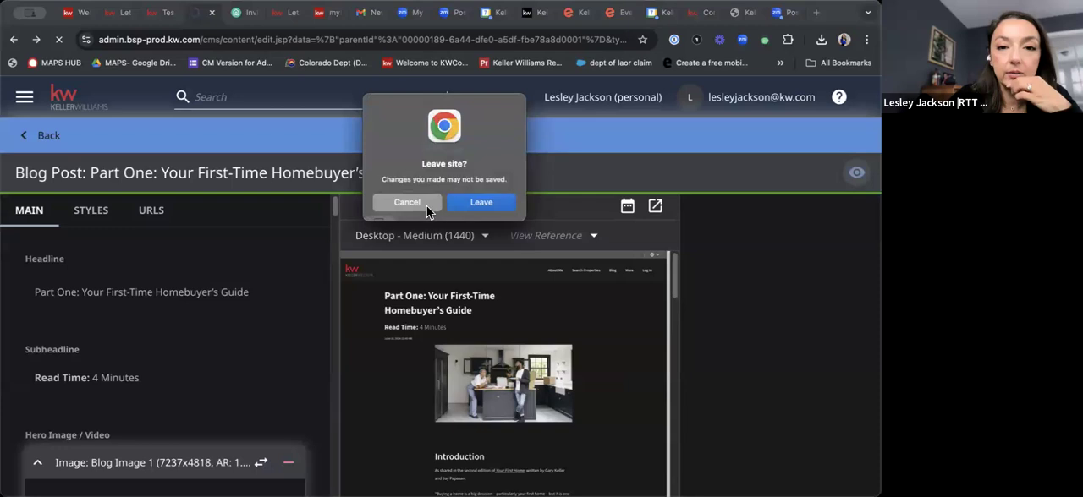
click(413, 203)
click(41, 134)
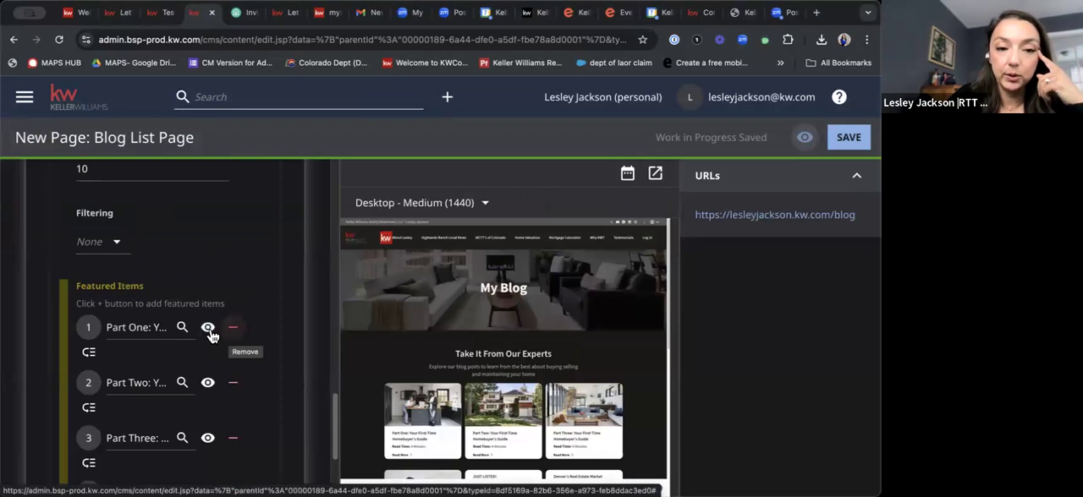
Replace the fourth featured item with the blog post Part One: Your First-Time Homebuyer's Guide.
scroll(169, 418, down, 5)
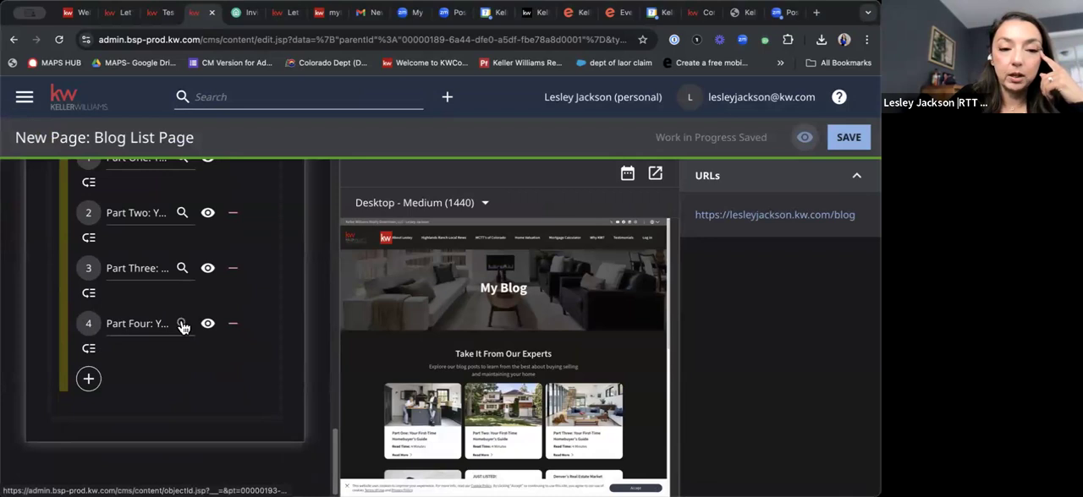
click(182, 325)
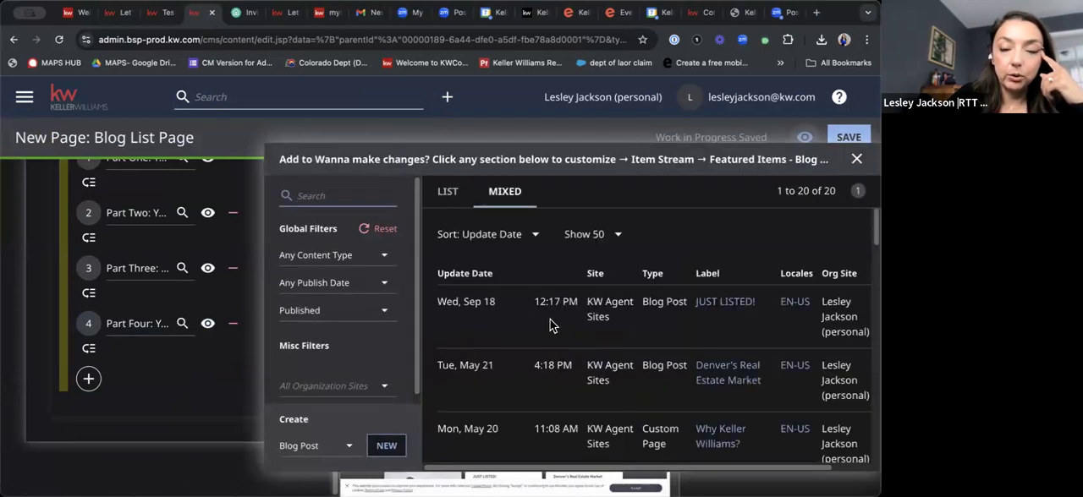
scroll(550, 325, down, 12)
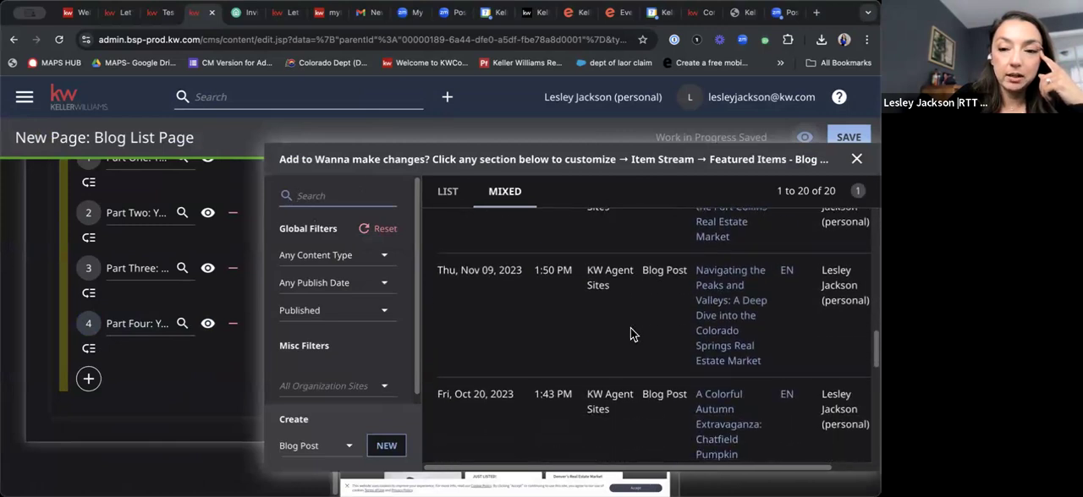
scroll(631, 334, down, 5)
scroll(707, 355, up, 1)
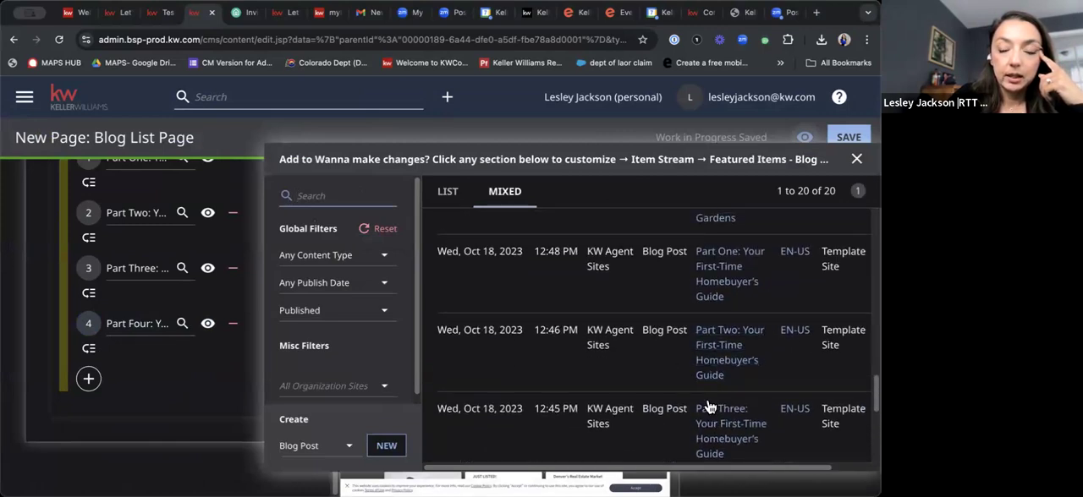
click(725, 276)
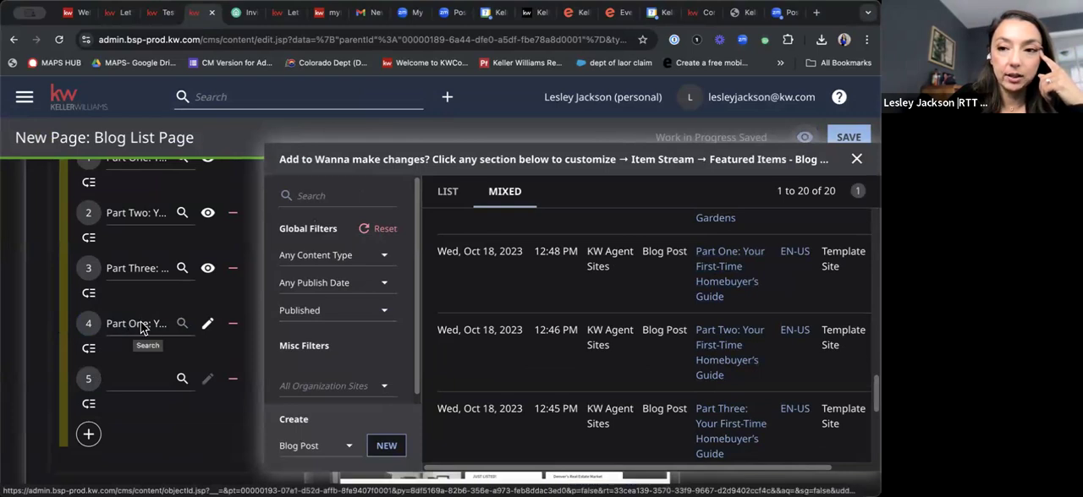
Start a new blog post from the item selection dialog and look over its Headline, Subheadline, Hero Image / Video and Body fields.
click(387, 448)
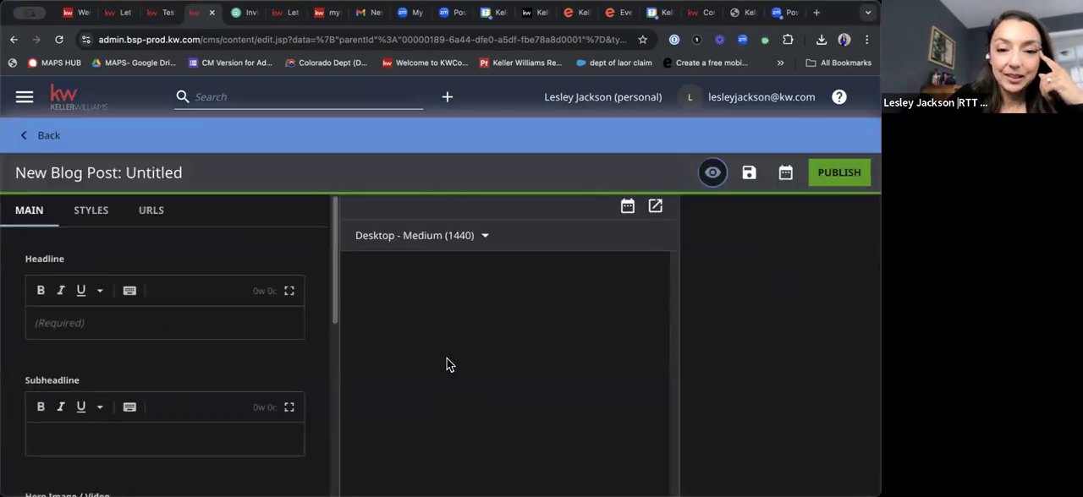
scroll(93, 342, down, 5)
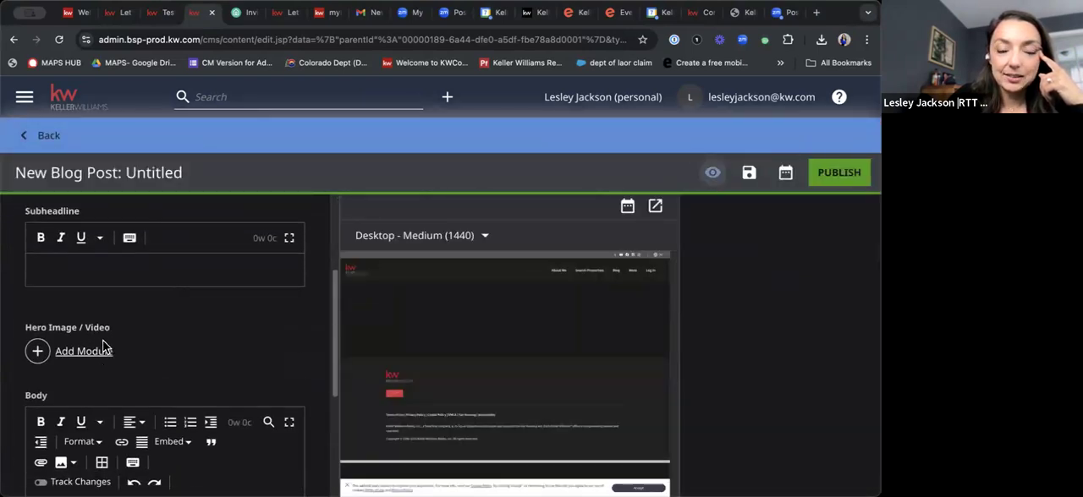
scroll(104, 343, up, 2)
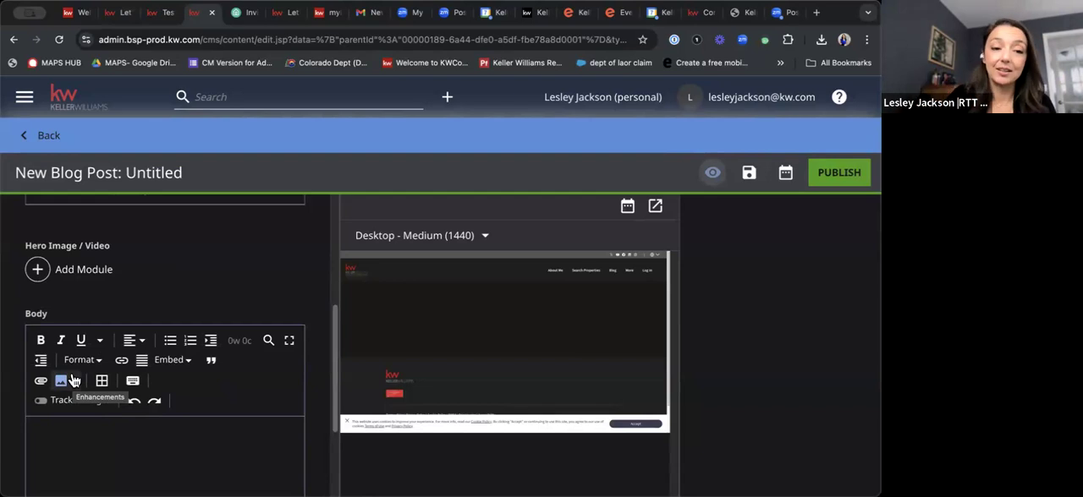
scroll(92, 403, down, 2)
click(106, 333)
scroll(121, 345, up, 3)
click(104, 317)
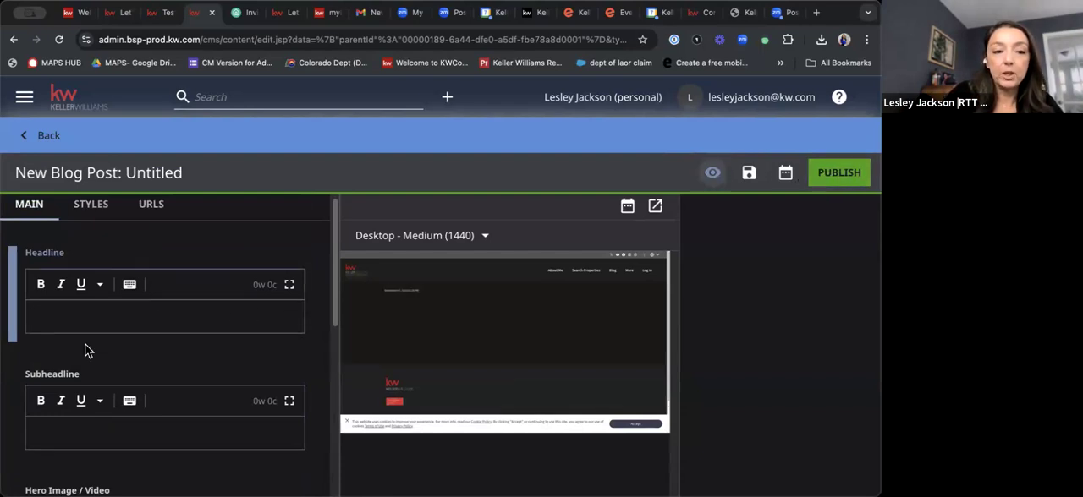
Add an Image module to the blog post's Hero Image / Video and look over its settings and the Body editor.
scroll(145, 319, down, 3)
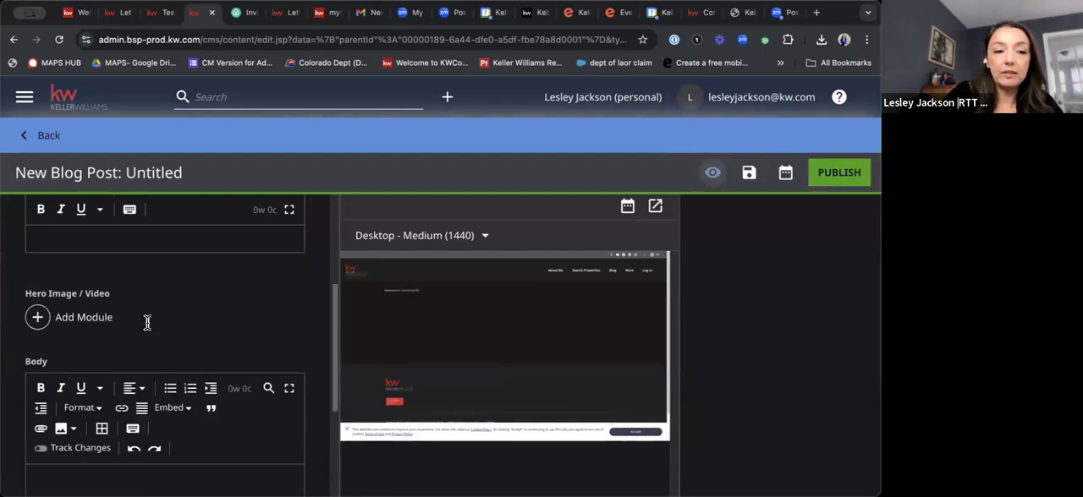
click(38, 306)
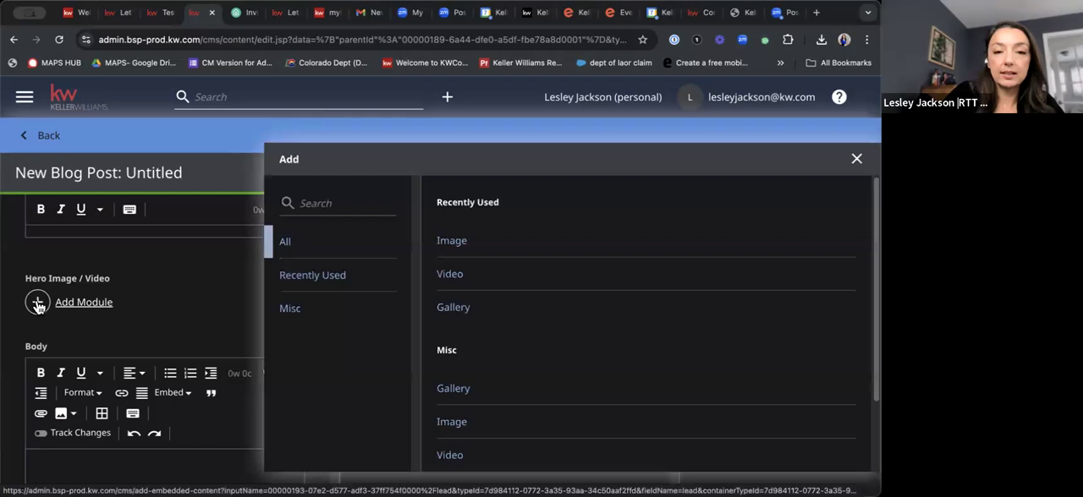
click(448, 243)
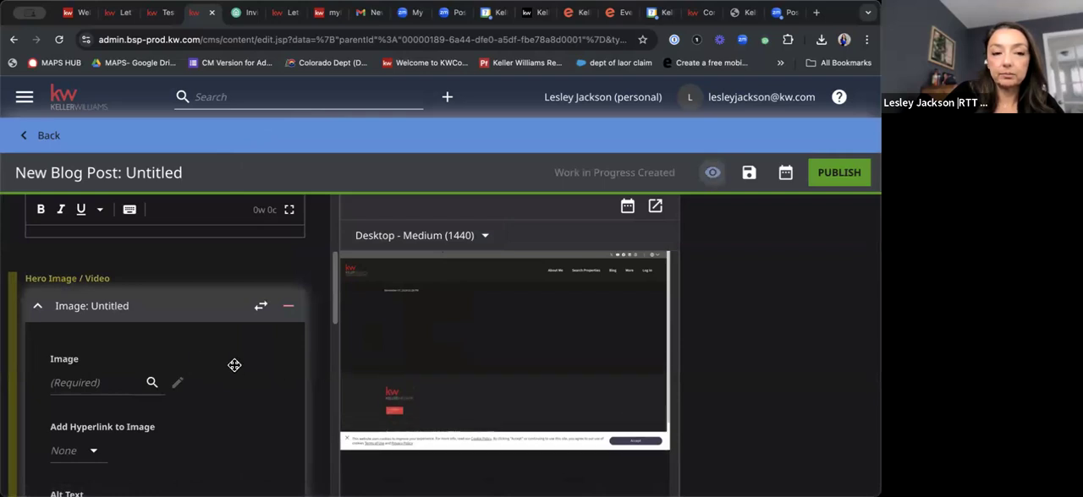
scroll(200, 360, down, 3)
scroll(202, 361, down, 5)
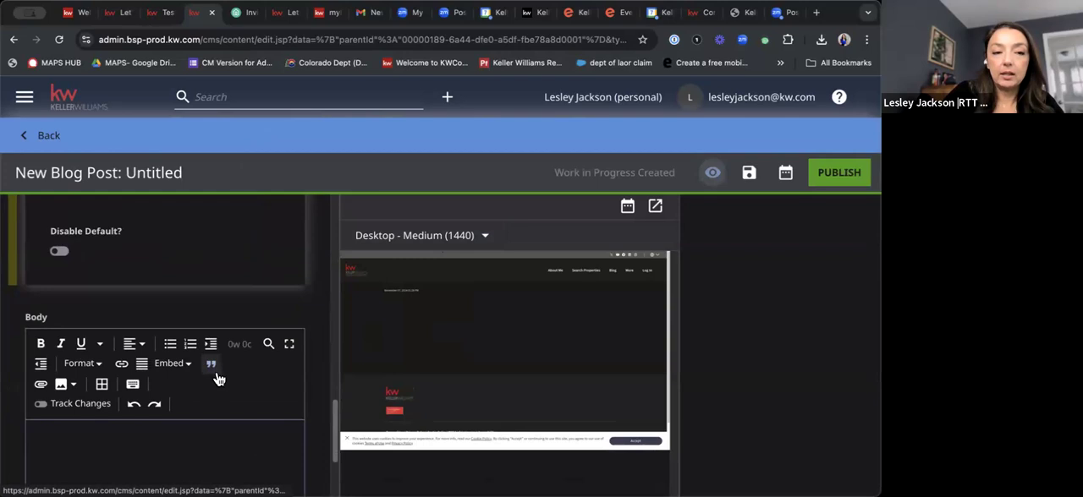
scroll(218, 377, down, 2)
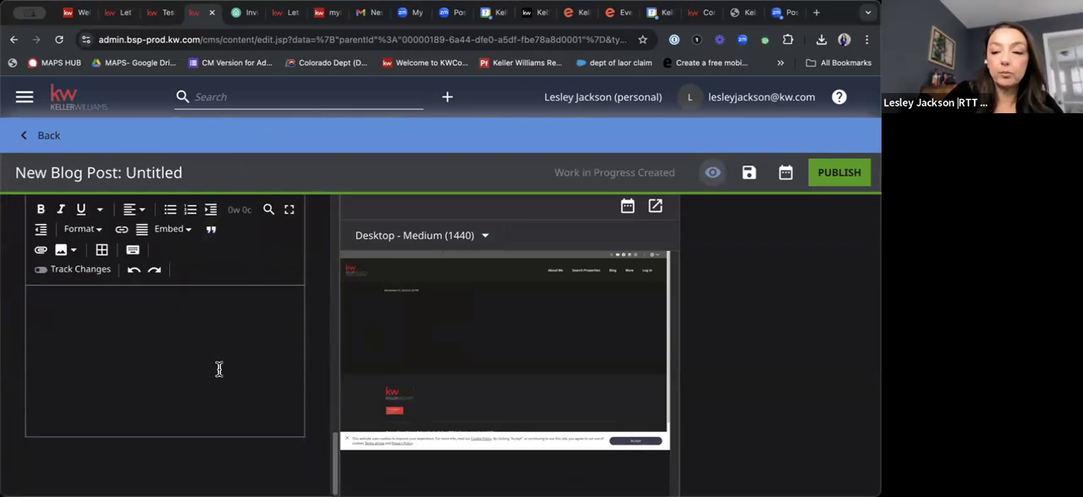
scroll(199, 401, up, 4)
scroll(197, 408, up, 2)
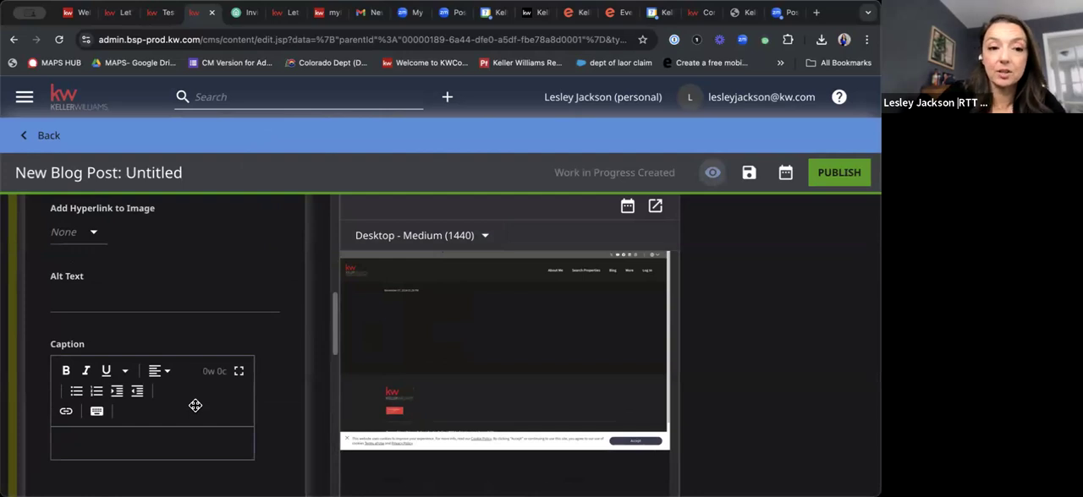
scroll(196, 407, up, 7)
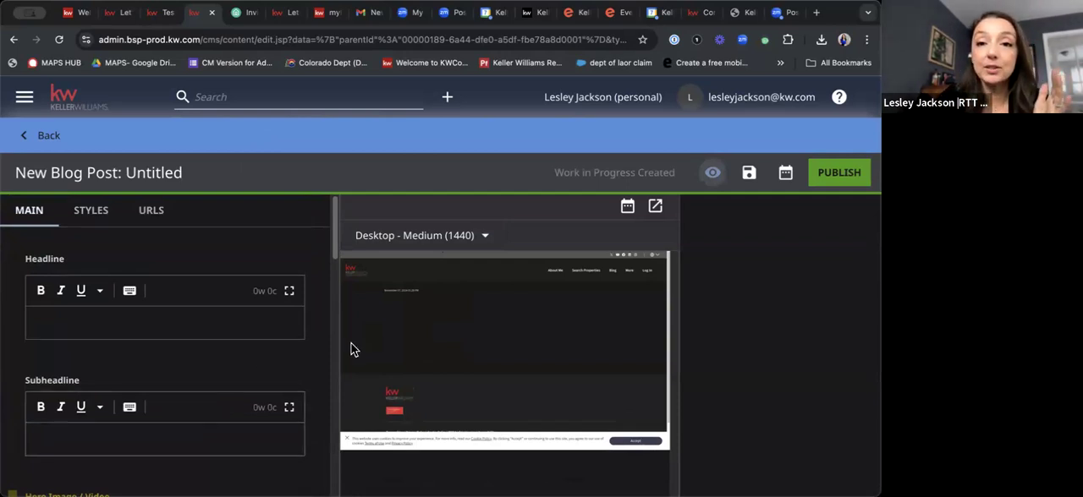
Open the live agent website's homepage and review its featured properties, testimonials, blog section and sign-up form.
click(164, 13)
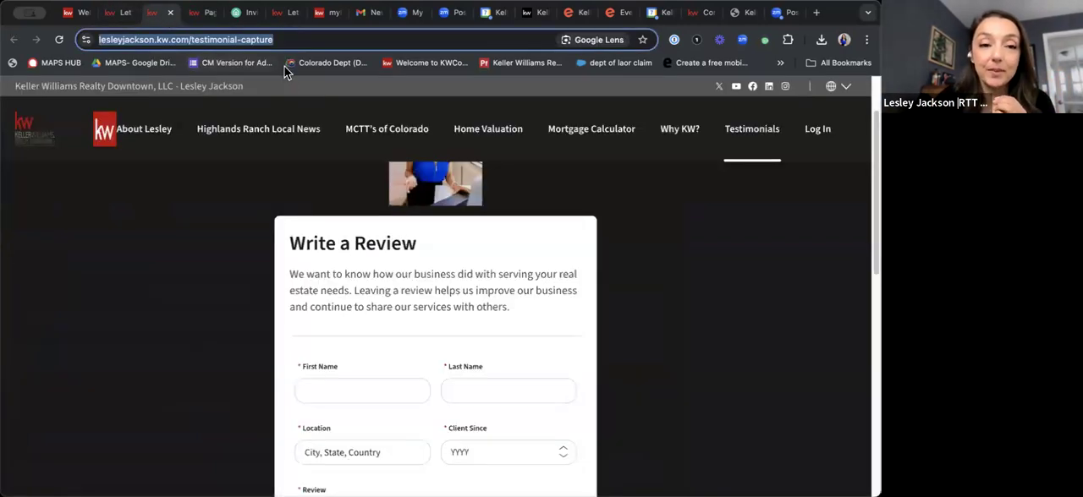
click(27, 140)
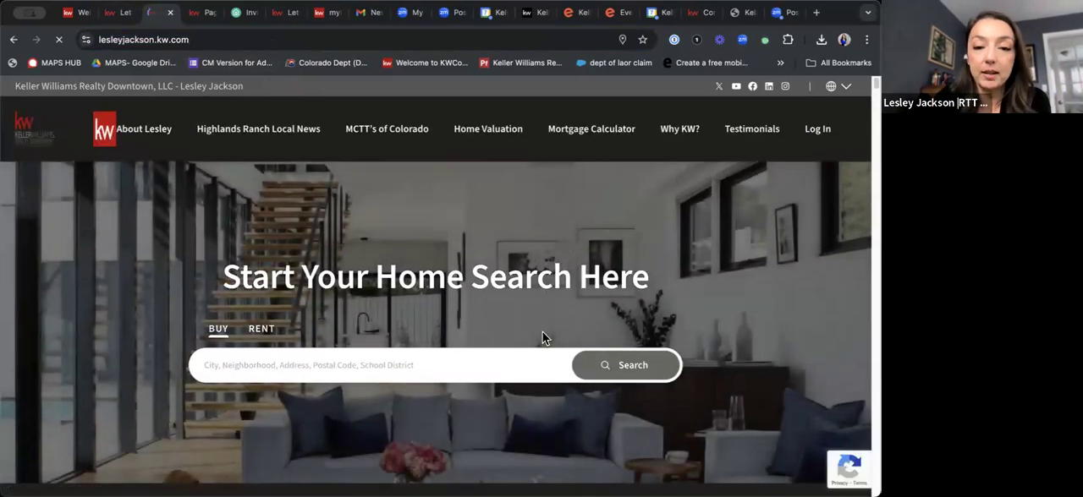
scroll(542, 331, down, 1)
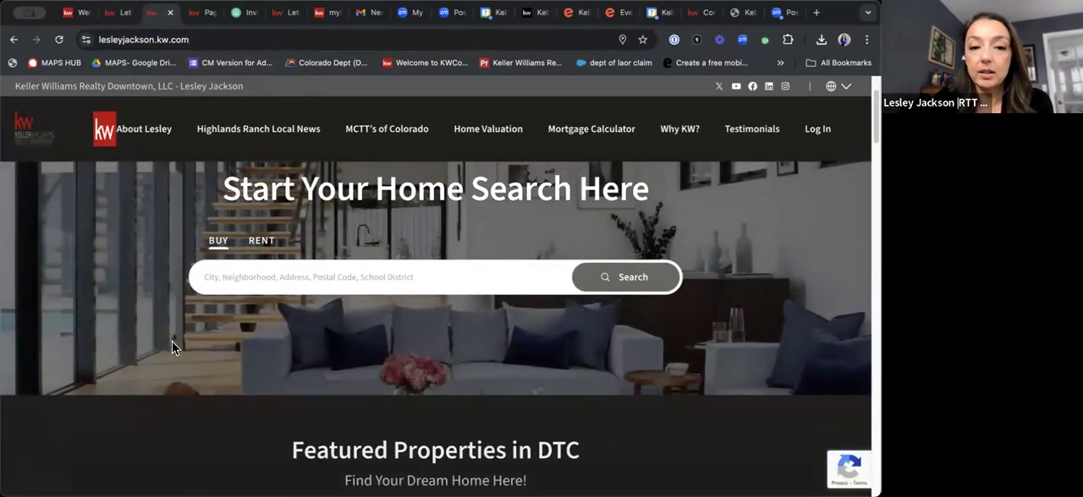
scroll(729, 264, down, 1)
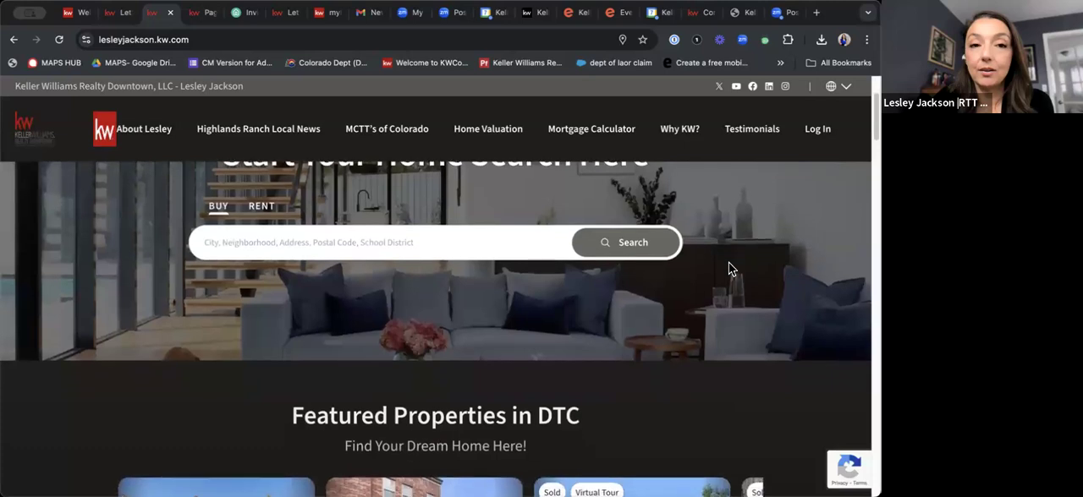
scroll(732, 269, down, 5)
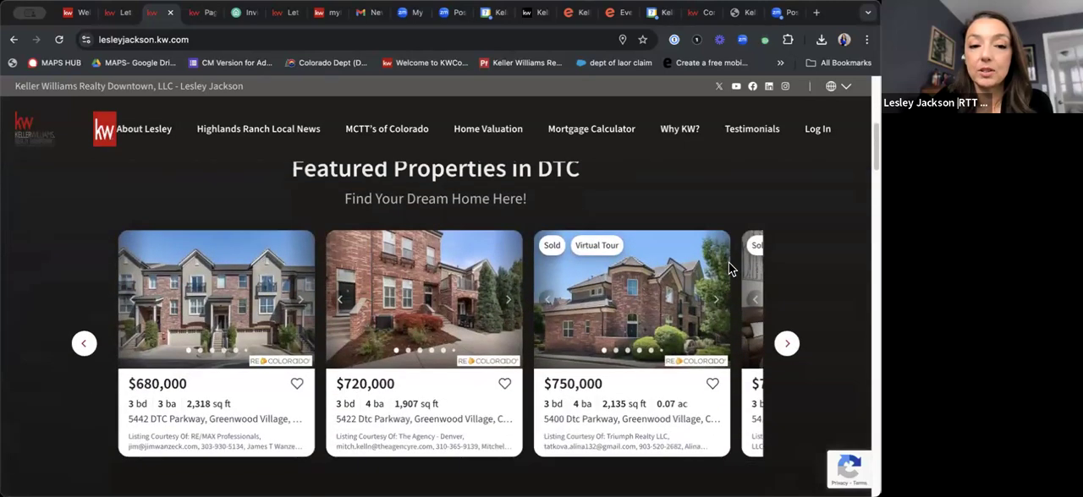
scroll(732, 269, down, 6)
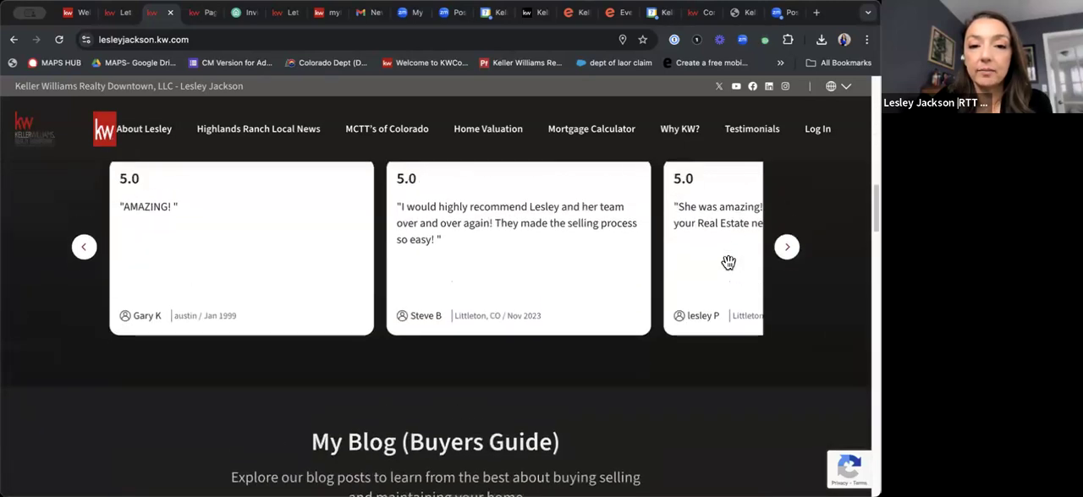
scroll(729, 263, down, 6)
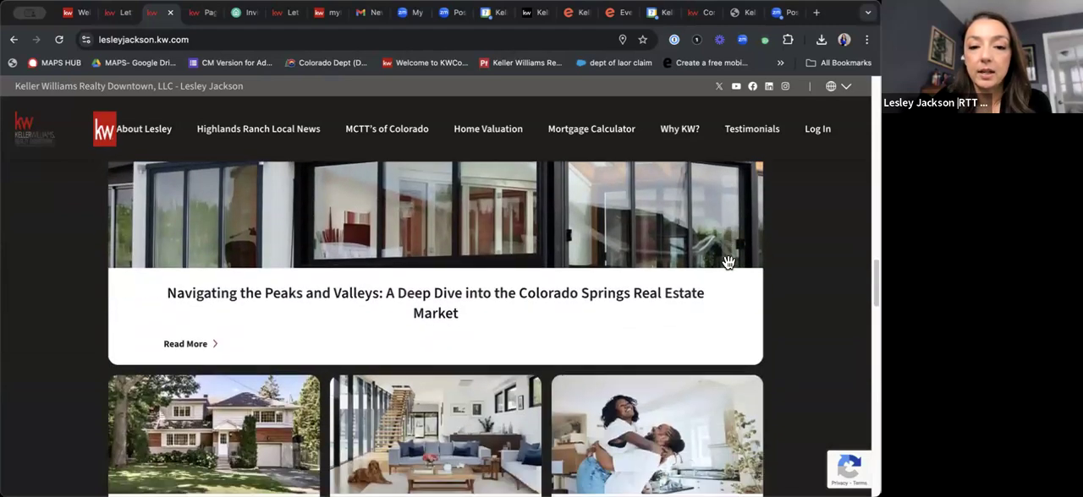
scroll(728, 263, down, 5)
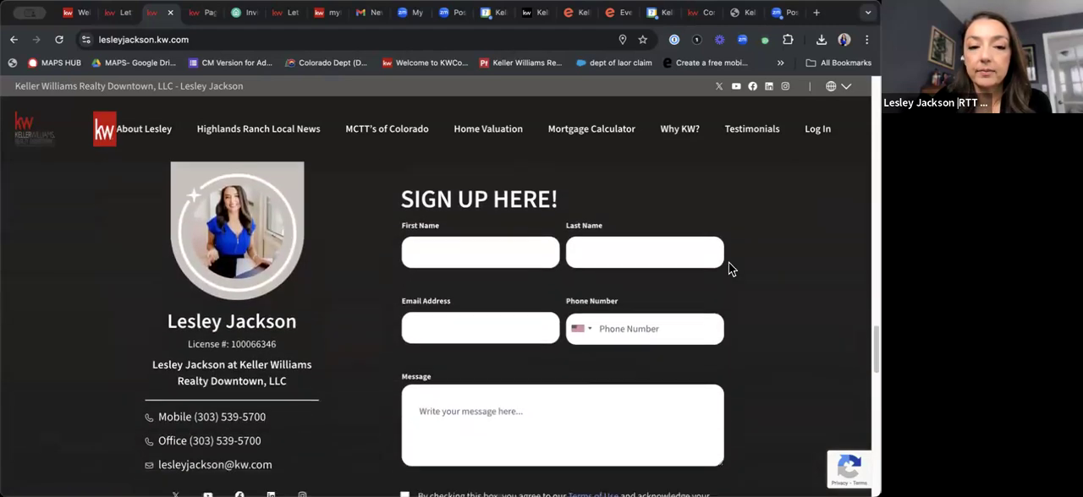
scroll(511, 294, down, 2)
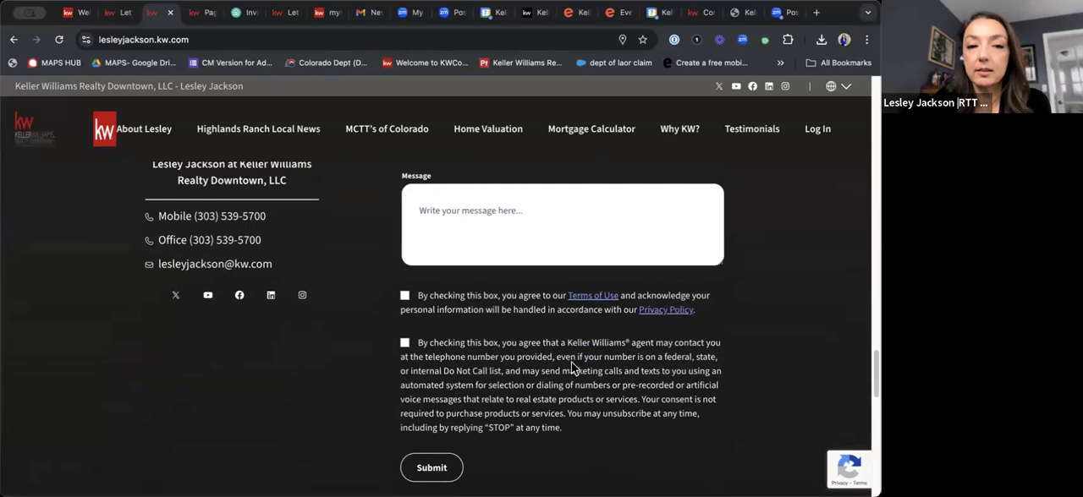
scroll(652, 351, up, 4)
scroll(685, 307, up, 12)
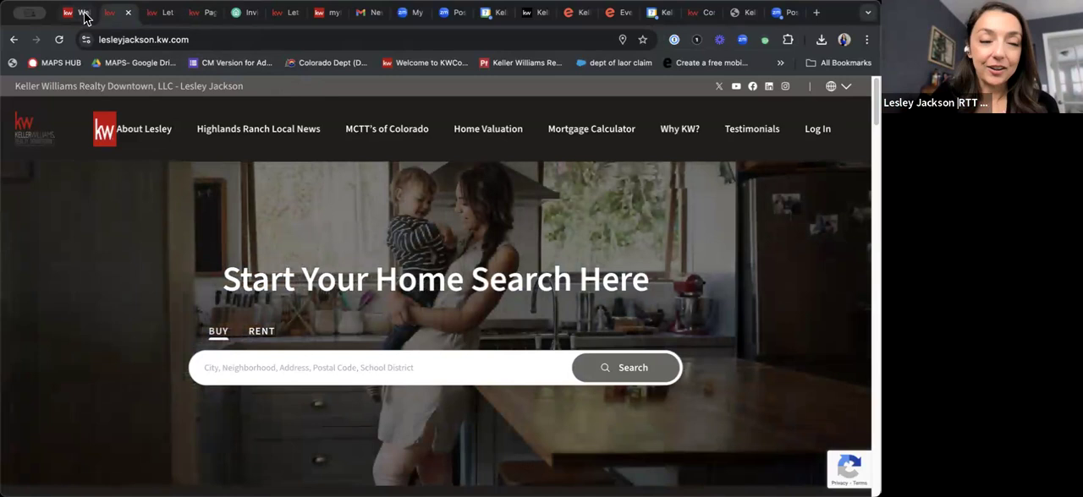
Return to the website admin, leave the untitled blog post and go to the dashboard.
click(80, 14)
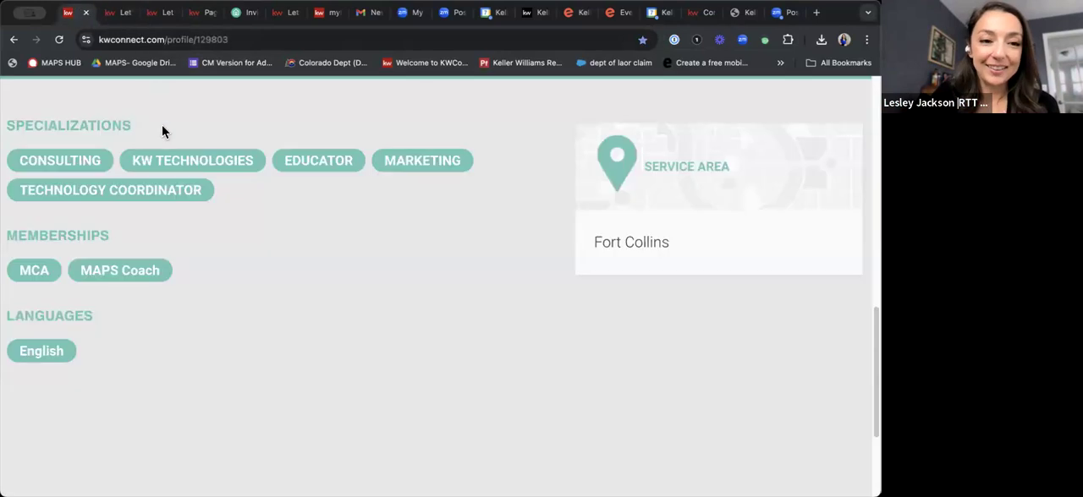
click(203, 14)
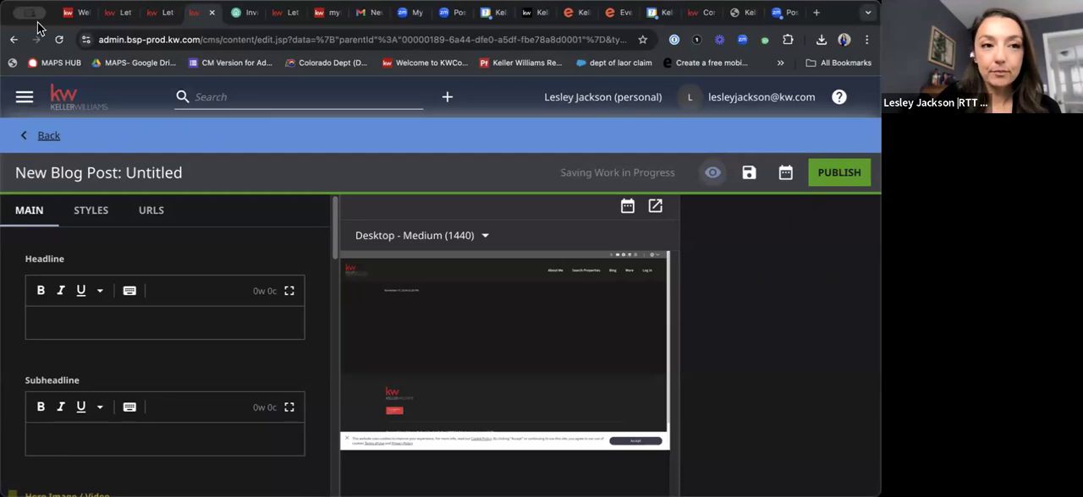
click(131, 40)
key(Return)
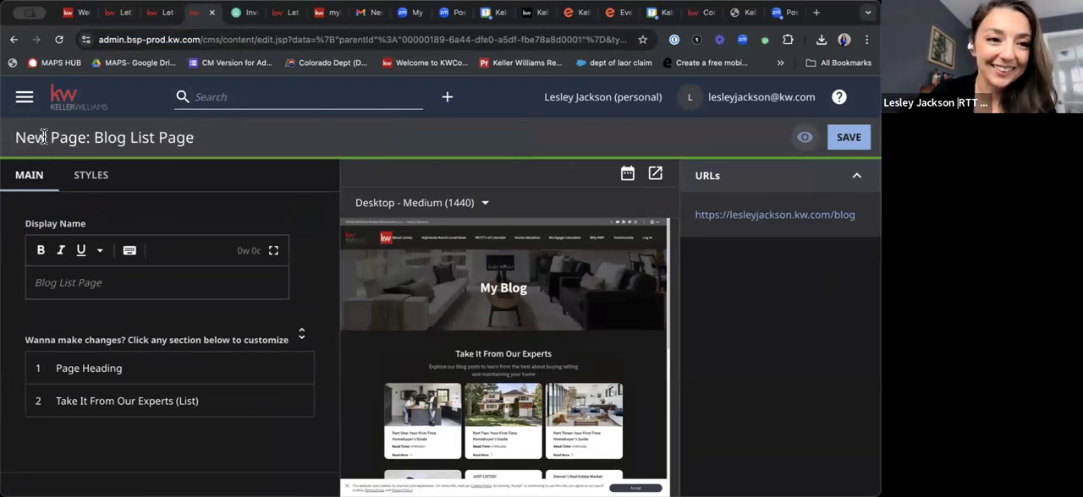
click(23, 98)
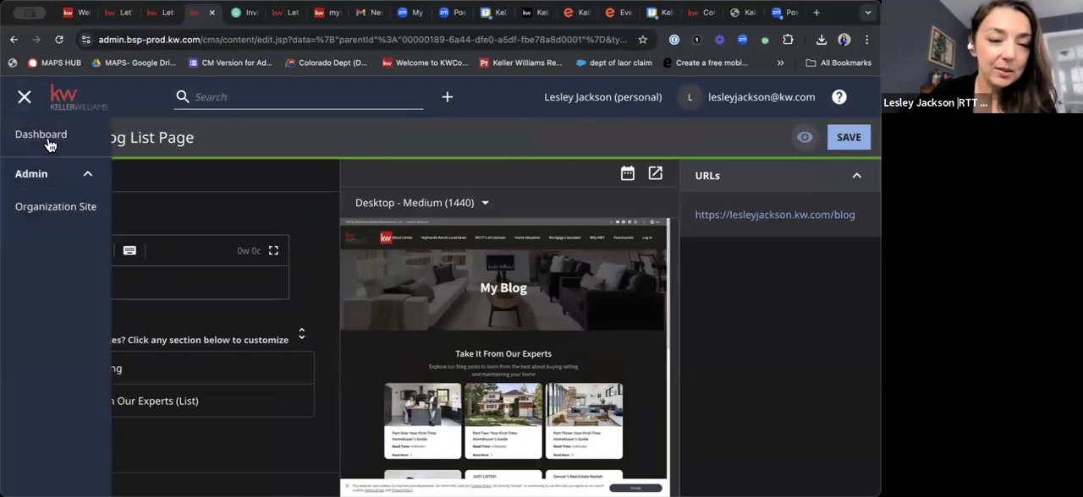
click(47, 141)
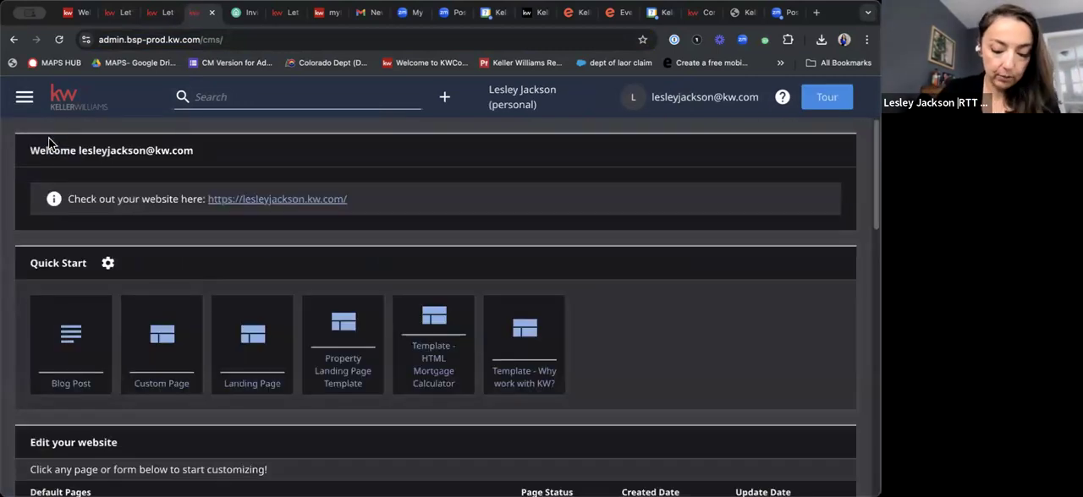
Look over the dashboard's default pages, modules and Quick Start templates, and start a new Custom Page at its Page Title.
scroll(143, 285, down, 4)
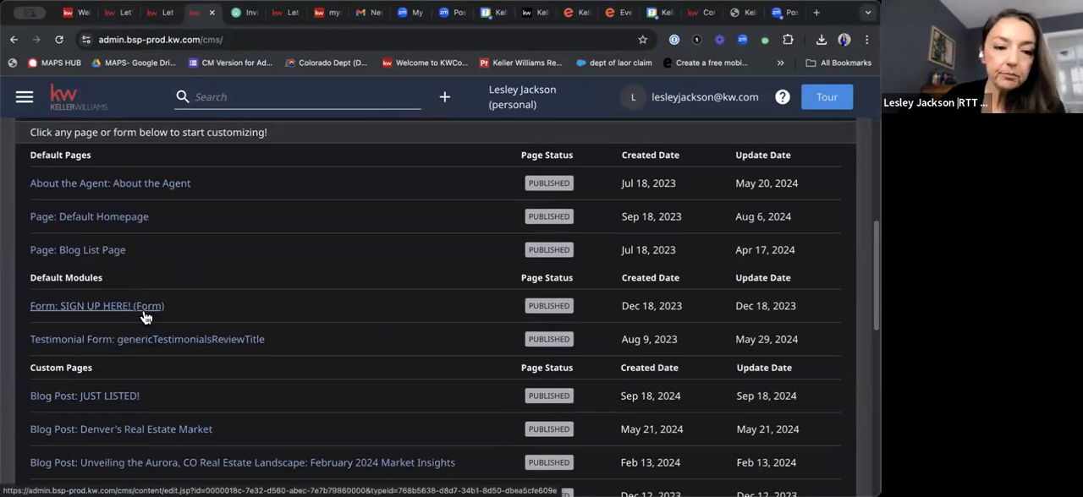
scroll(143, 317, up, 4)
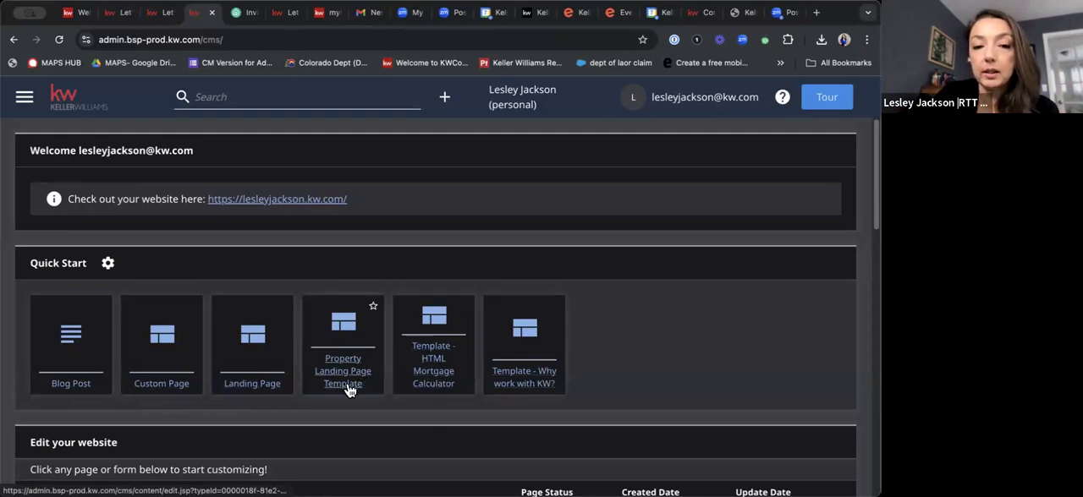
scroll(681, 364, down, 1)
scroll(681, 363, down, 1)
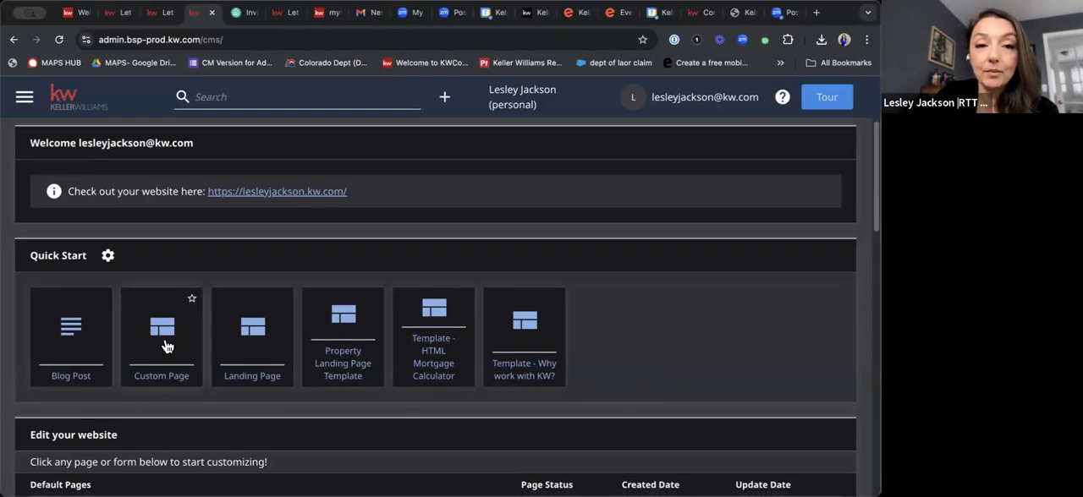
click(159, 377)
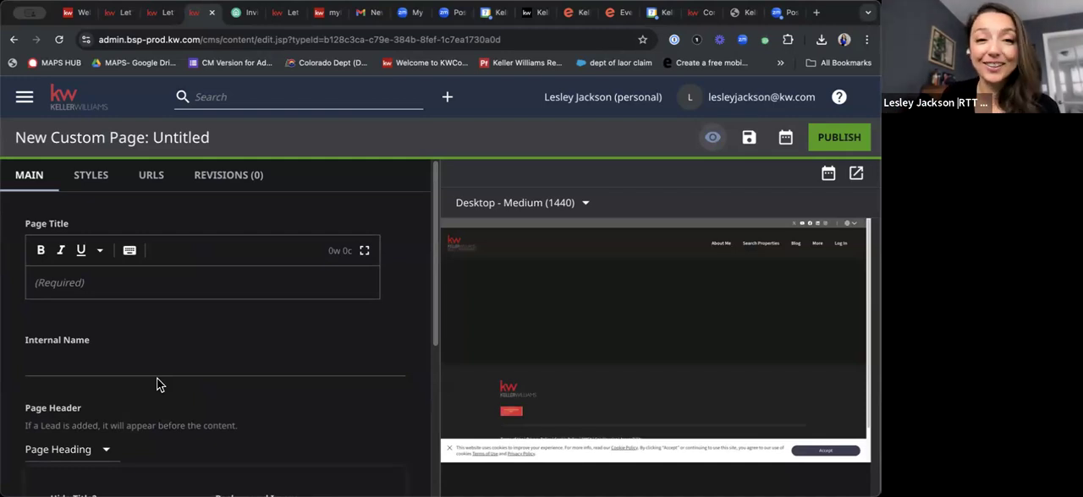
click(128, 288)
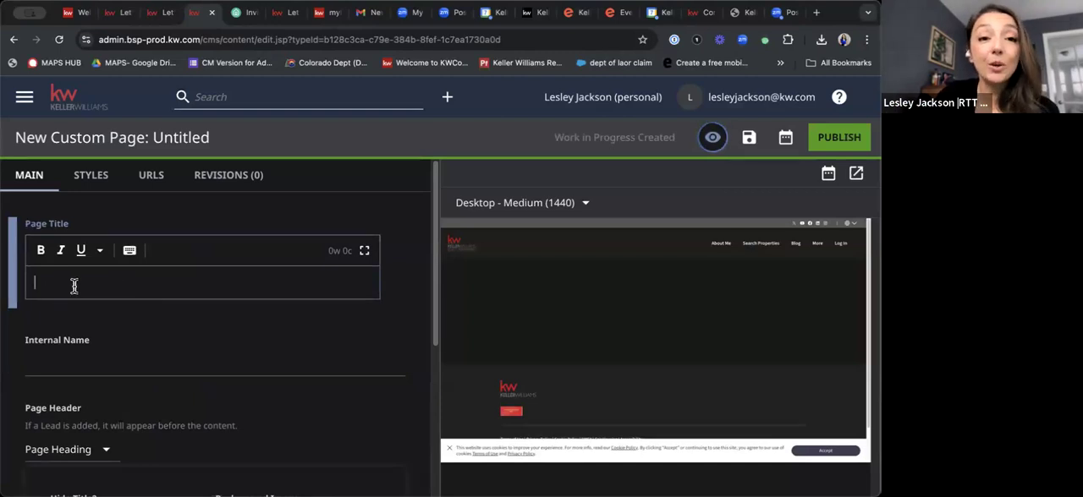
Add a Home Value Search Component to the custom page's contents and look over its Title and Description fields.
scroll(200, 313, down, 3)
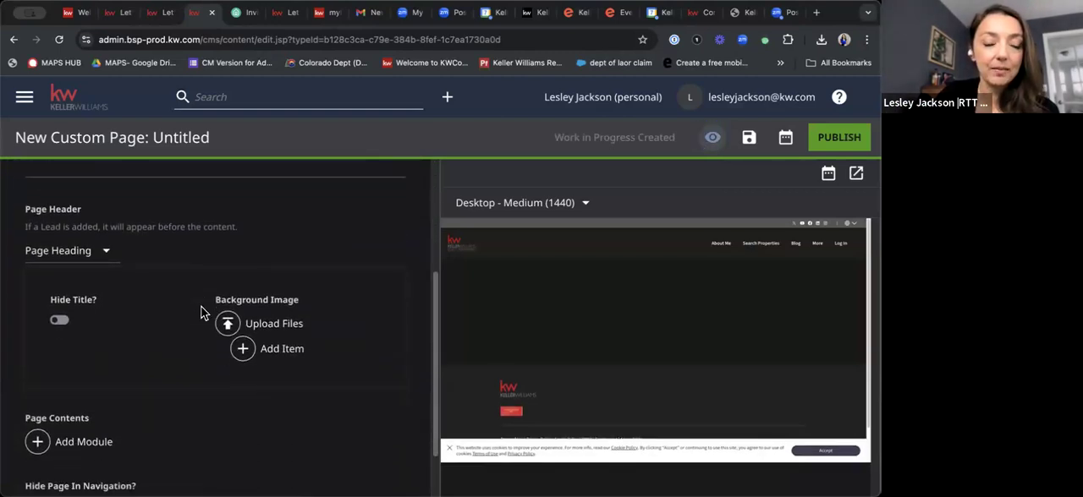
scroll(152, 356, down, 1)
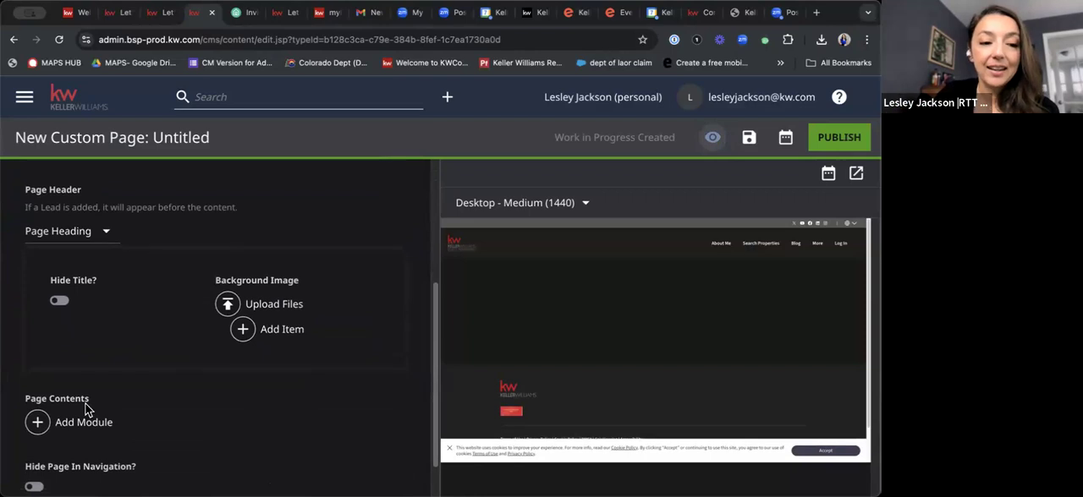
click(38, 427)
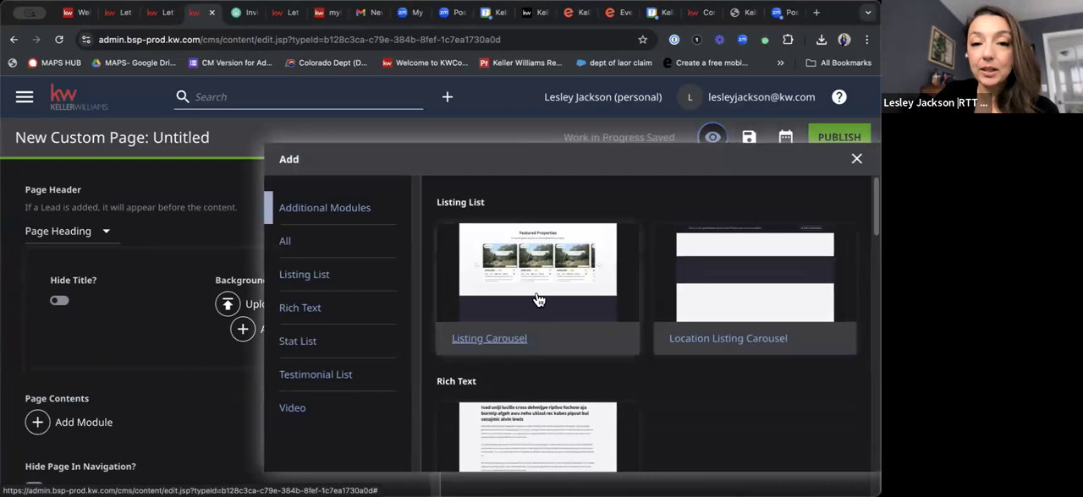
scroll(537, 304, down, 2)
scroll(538, 299, down, 6)
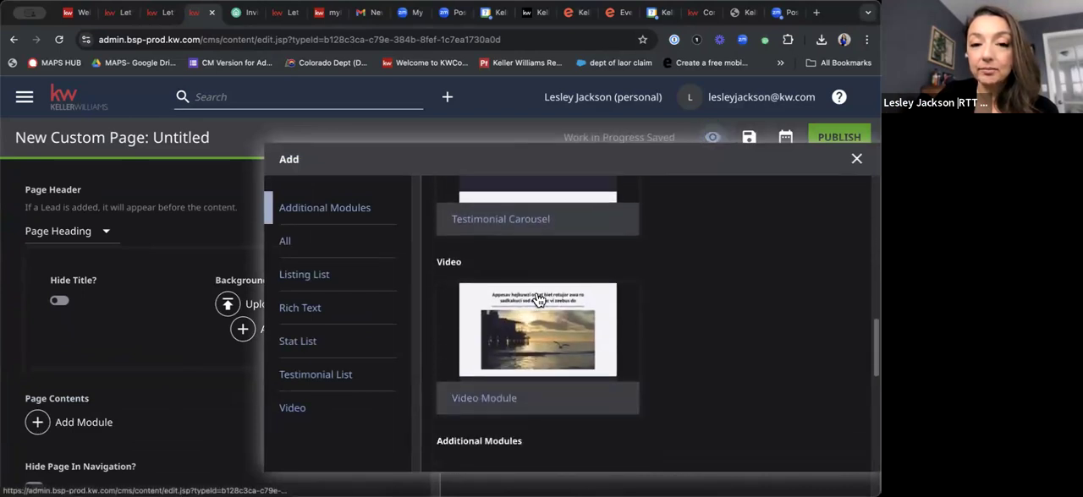
scroll(538, 300, down, 3)
scroll(537, 300, down, 1)
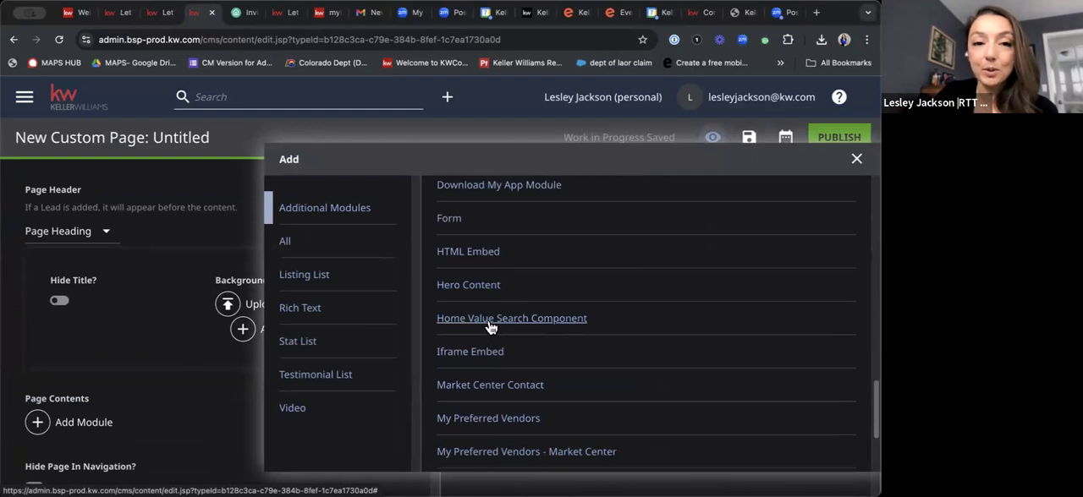
click(490, 319)
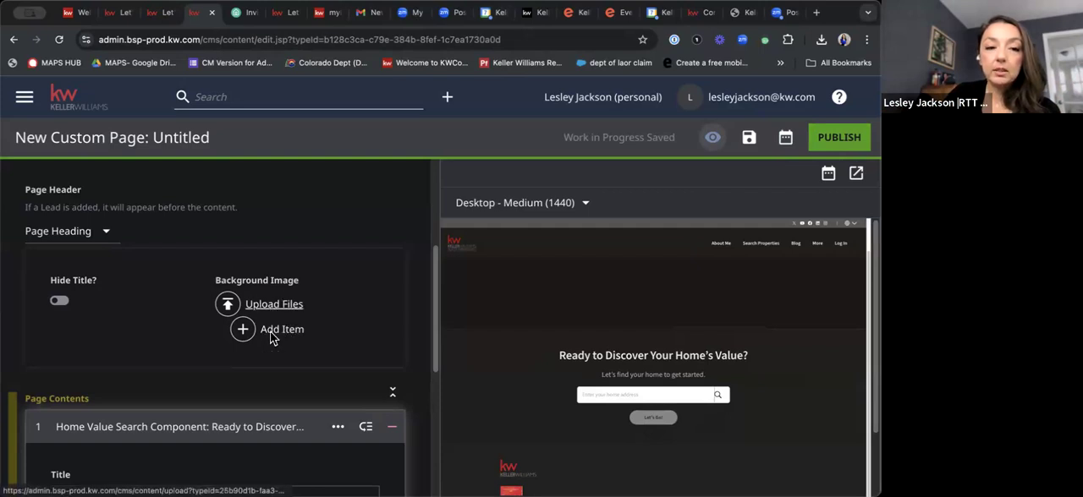
scroll(270, 334, down, 5)
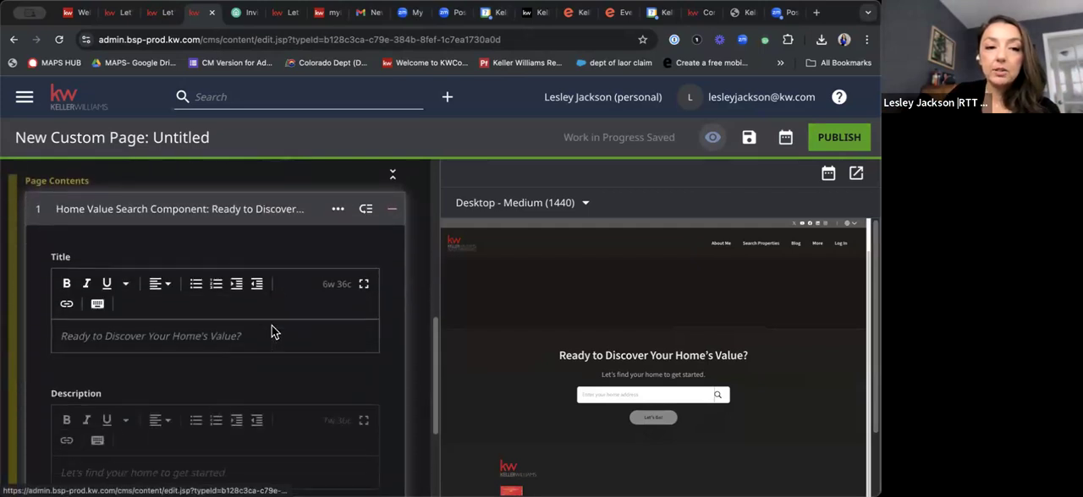
scroll(129, 370, down, 2)
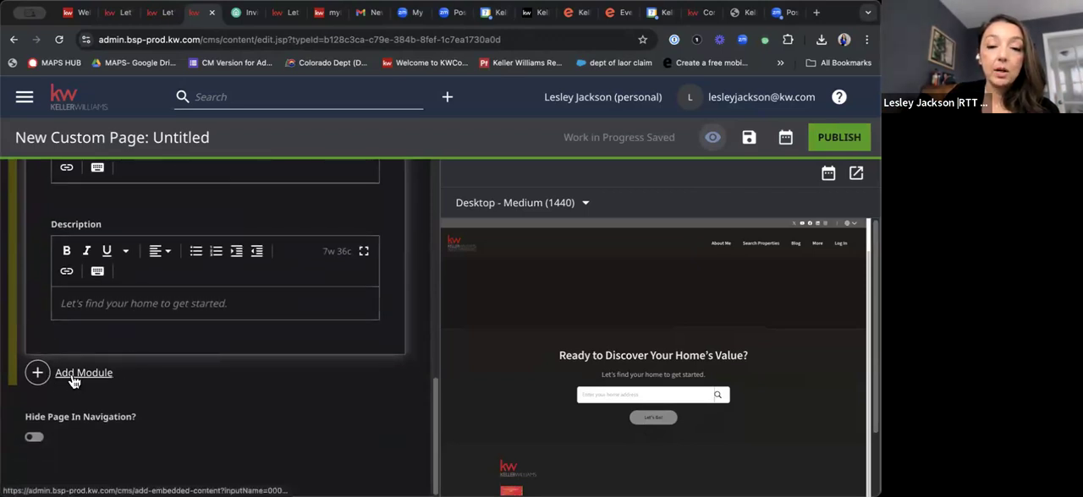
Browse the modules that can be added to the custom page, including video, testimonial, stat list and Additional Modules, and close the list.
click(74, 380)
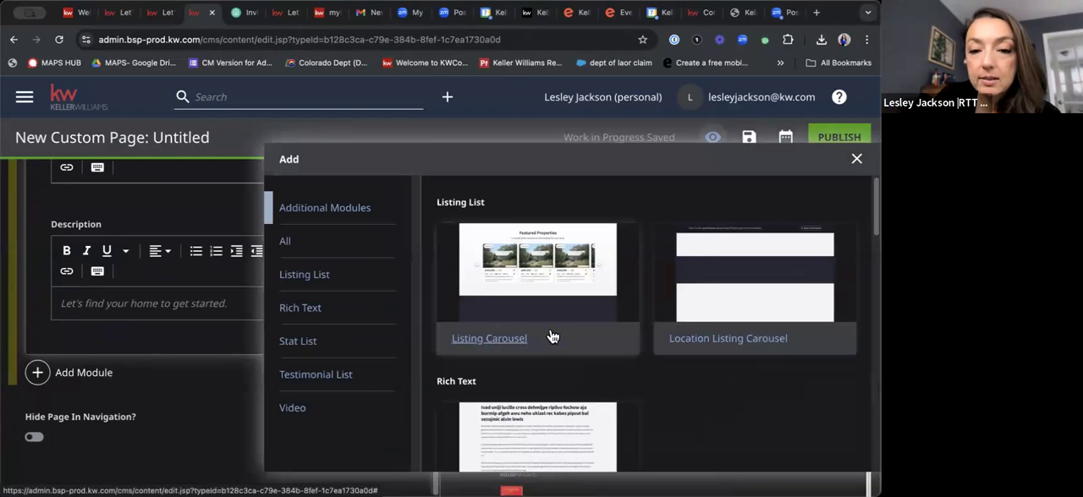
scroll(550, 337, down, 10)
scroll(551, 321, down, 6)
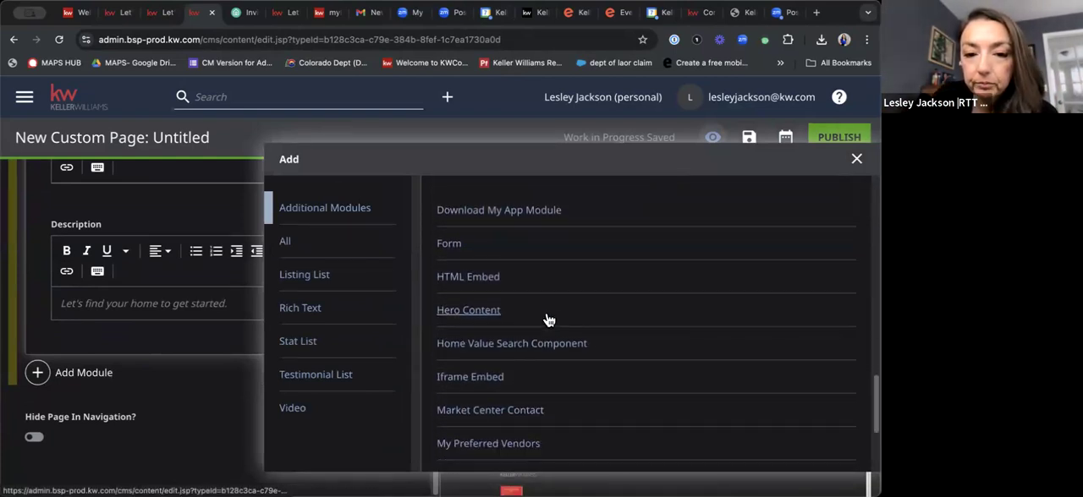
scroll(512, 377, down, 3)
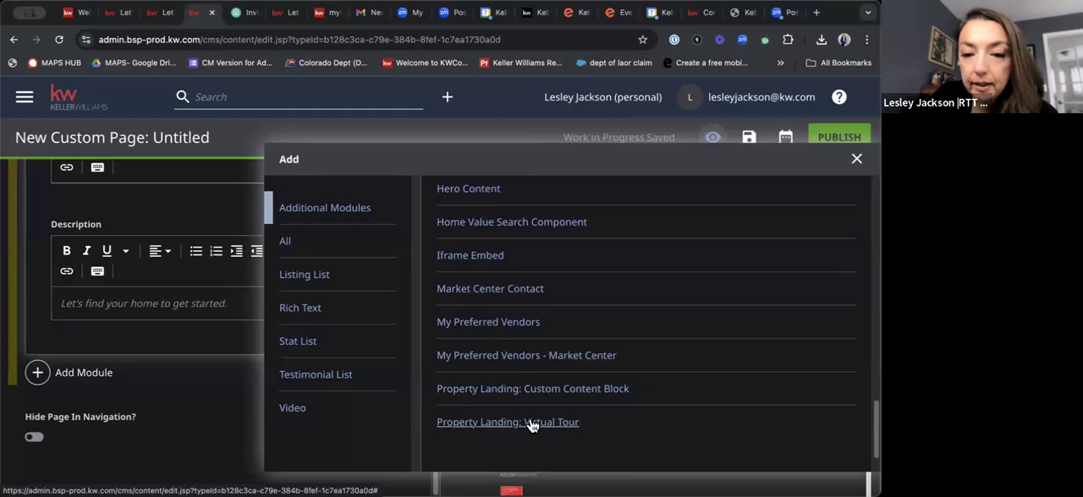
scroll(535, 423, down, 1)
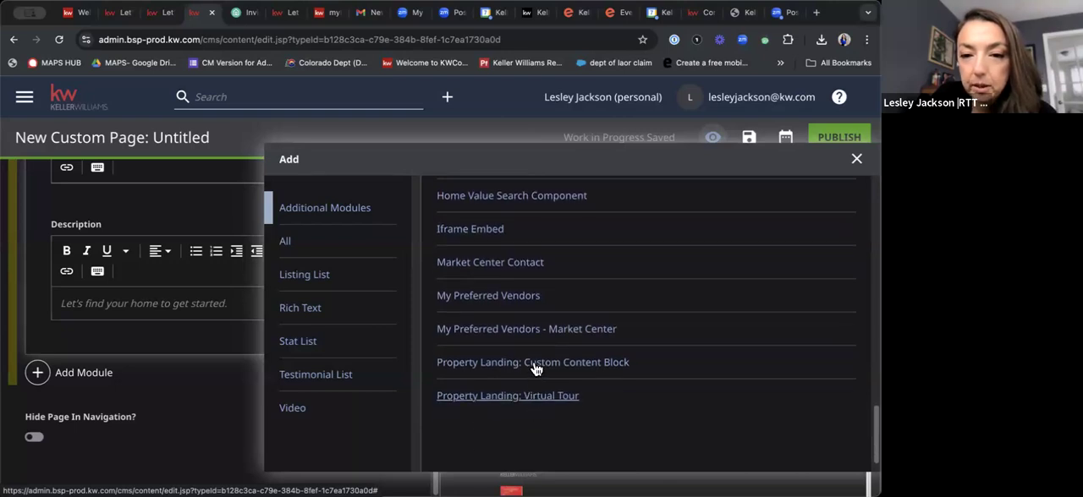
scroll(532, 359, up, 3)
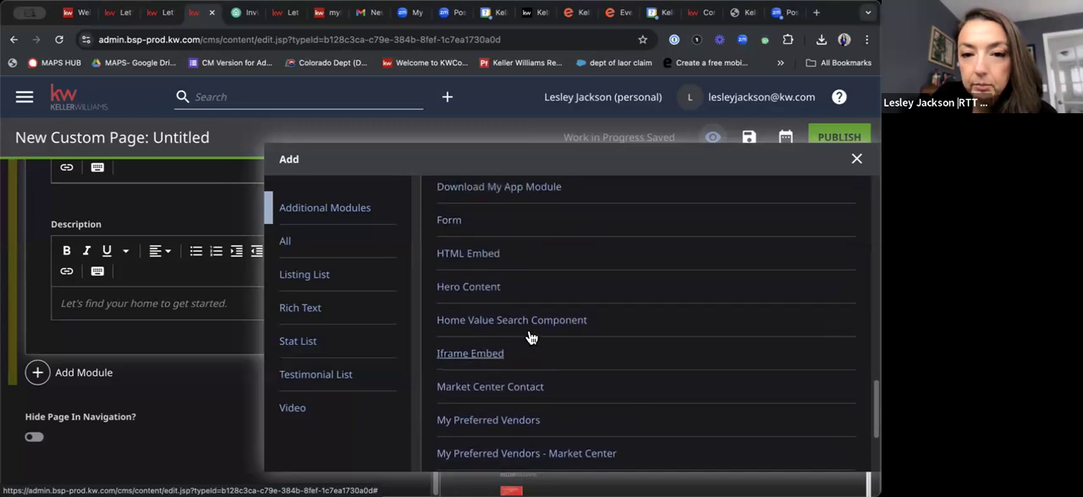
scroll(501, 335, up, 3)
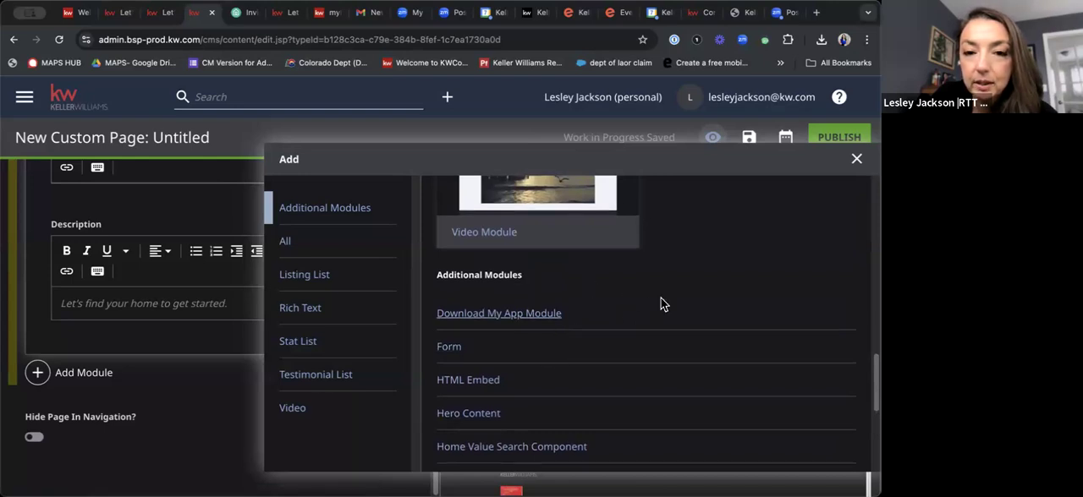
scroll(661, 297, up, 5)
scroll(643, 306, up, 2)
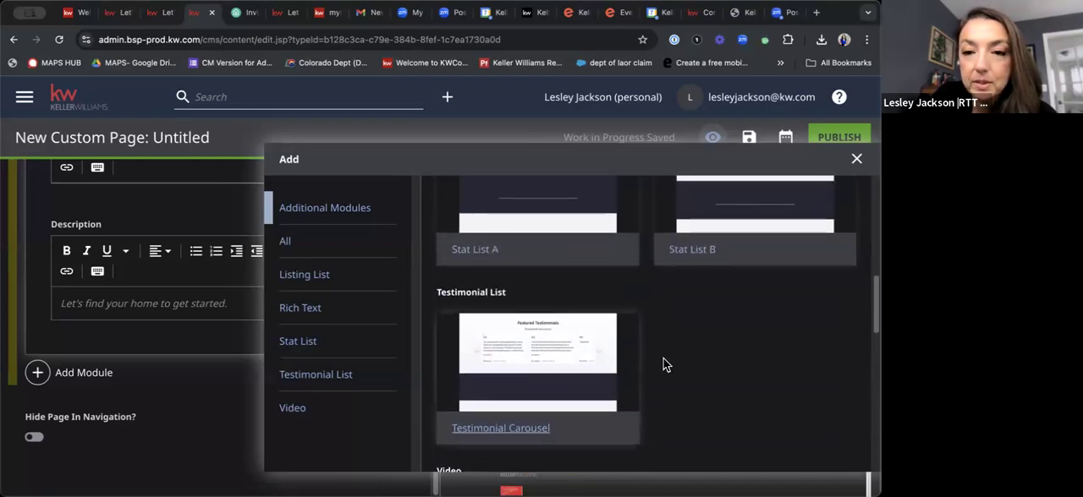
scroll(810, 372, up, 1)
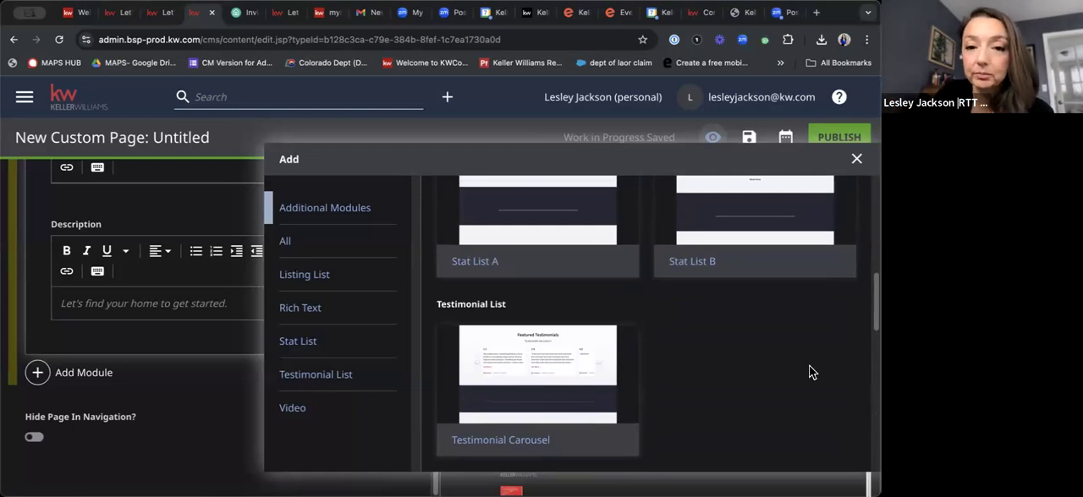
scroll(809, 372, down, 6)
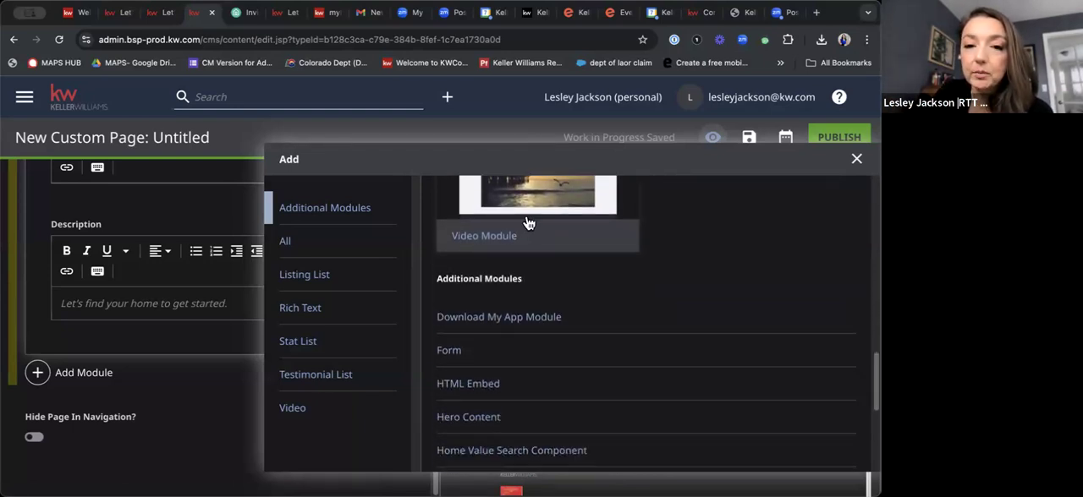
scroll(527, 223, up, 1)
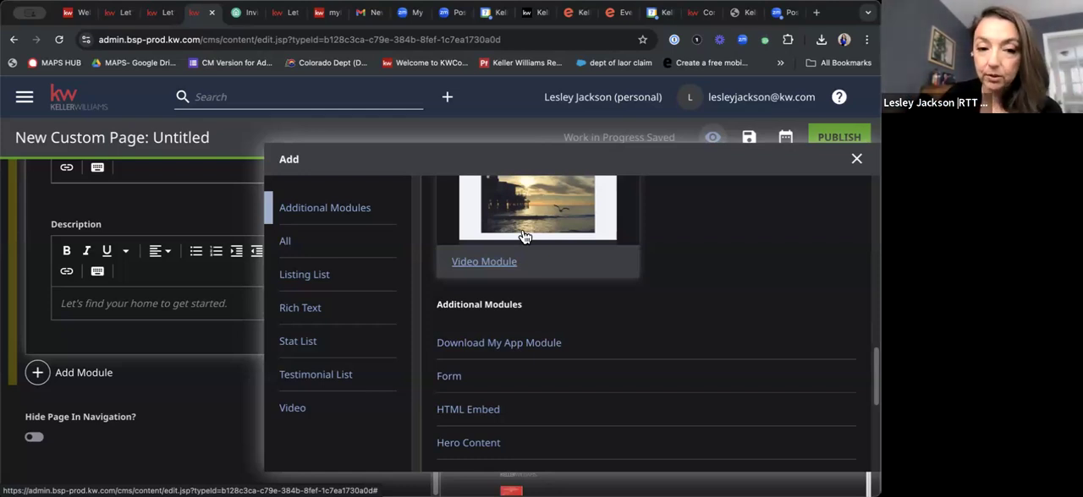
click(189, 406)
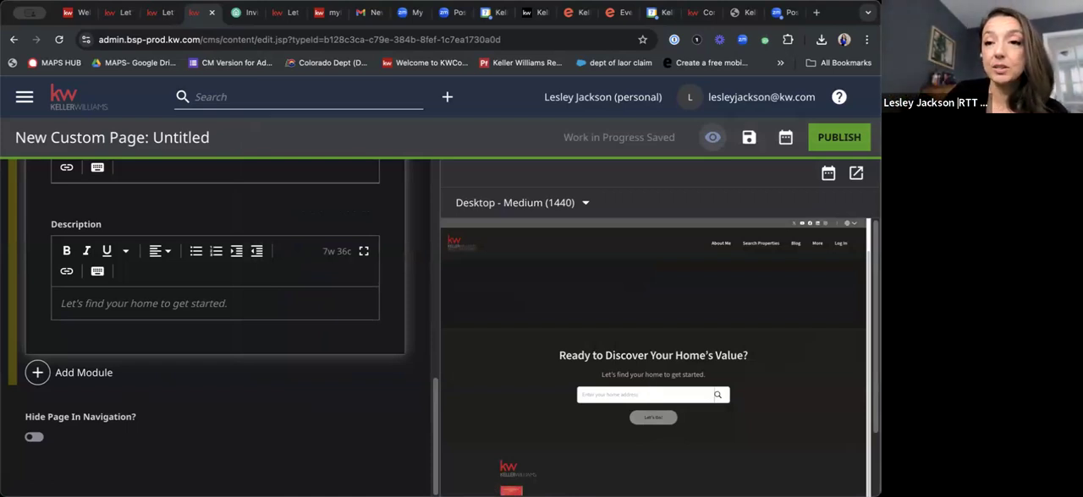
Switch to the live agent website and view its Home Valuation page down to the home address search.
click(163, 16)
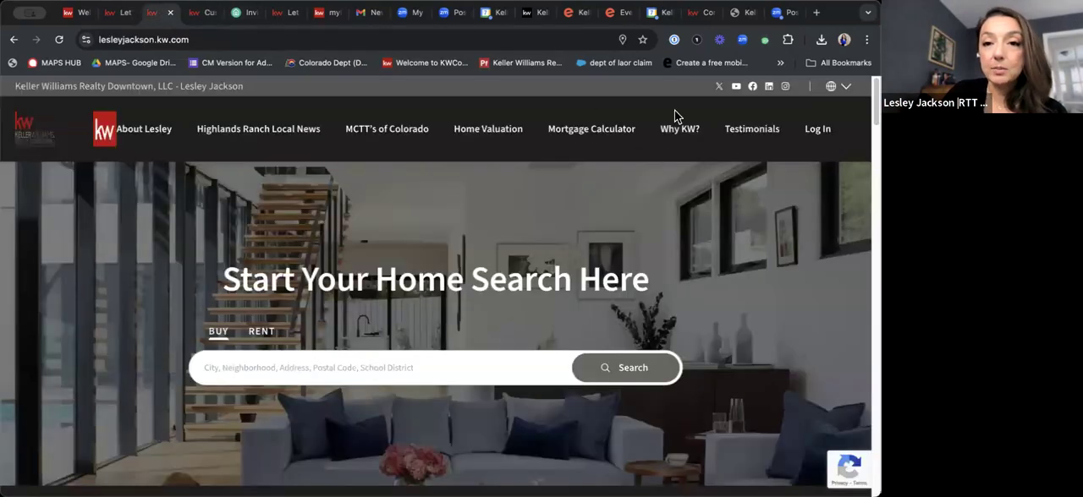
click(510, 129)
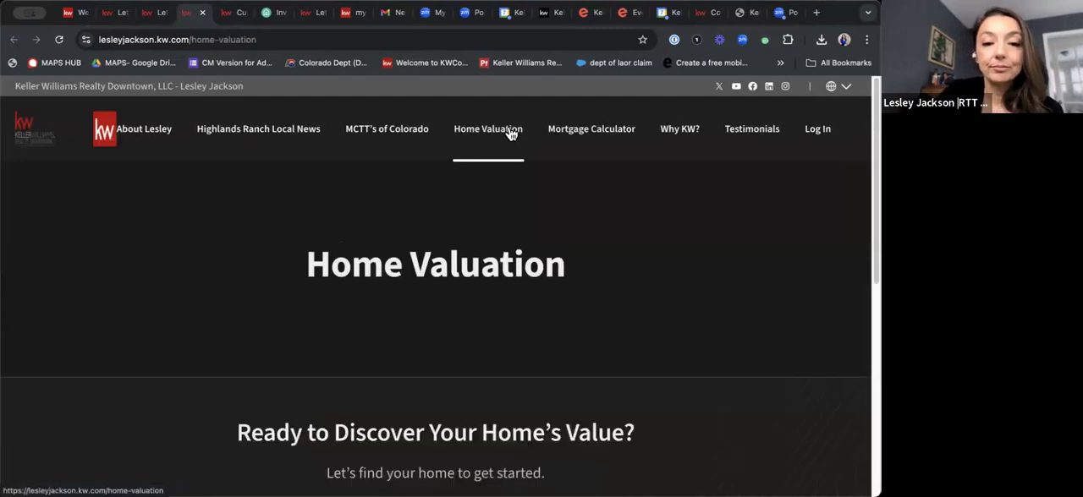
scroll(494, 340, down, 3)
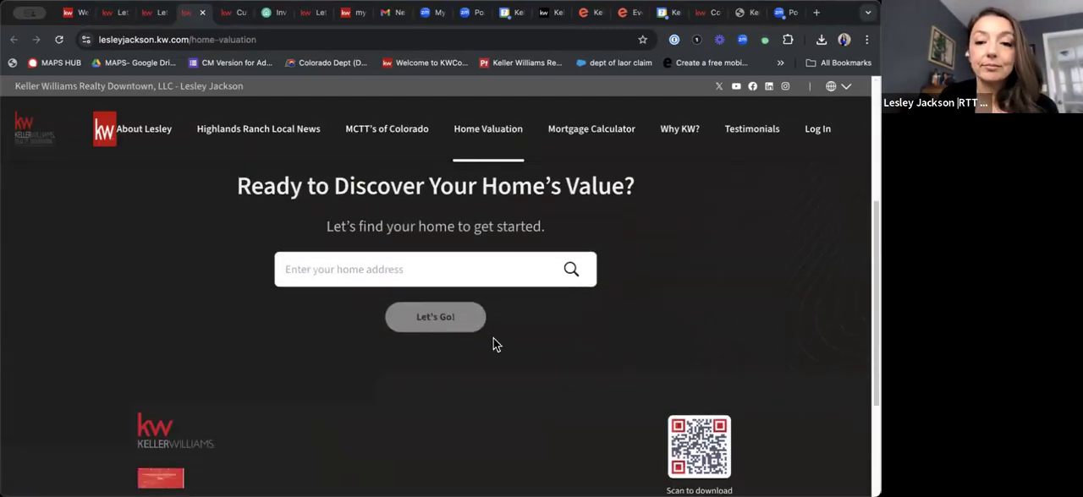
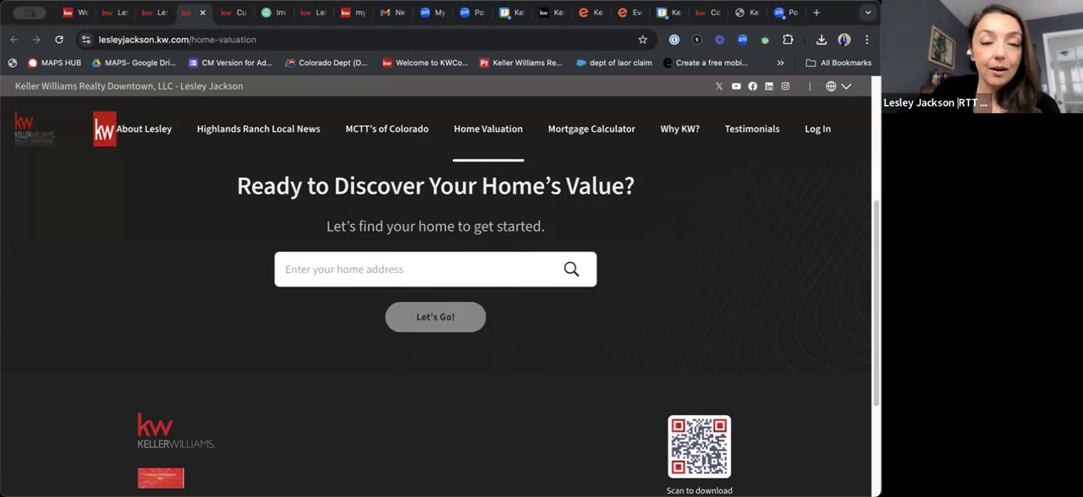
Load the Command dashboard at agent.kw.com in place of the live agent site's homepage.
click(117, 13)
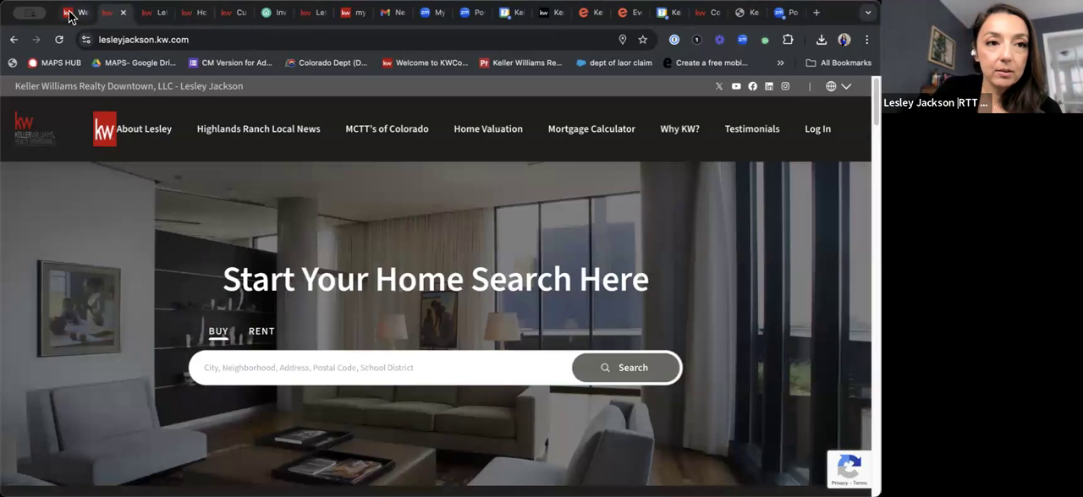
click(74, 13)
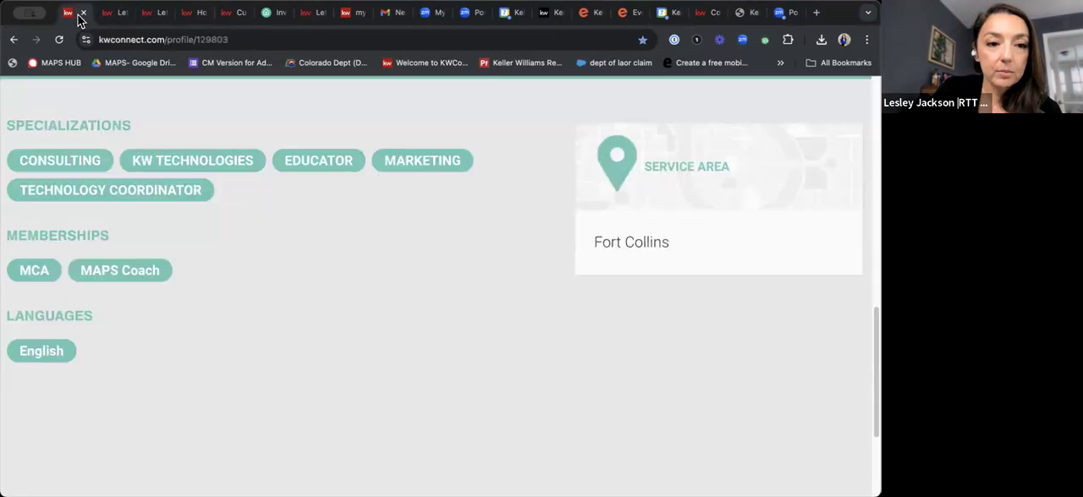
click(117, 15)
double_click(134, 40)
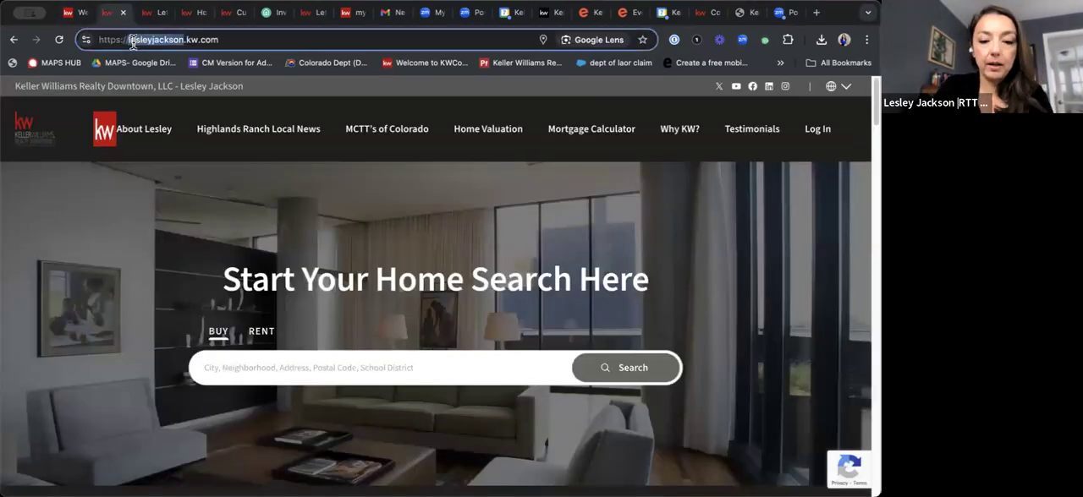
text(agent)
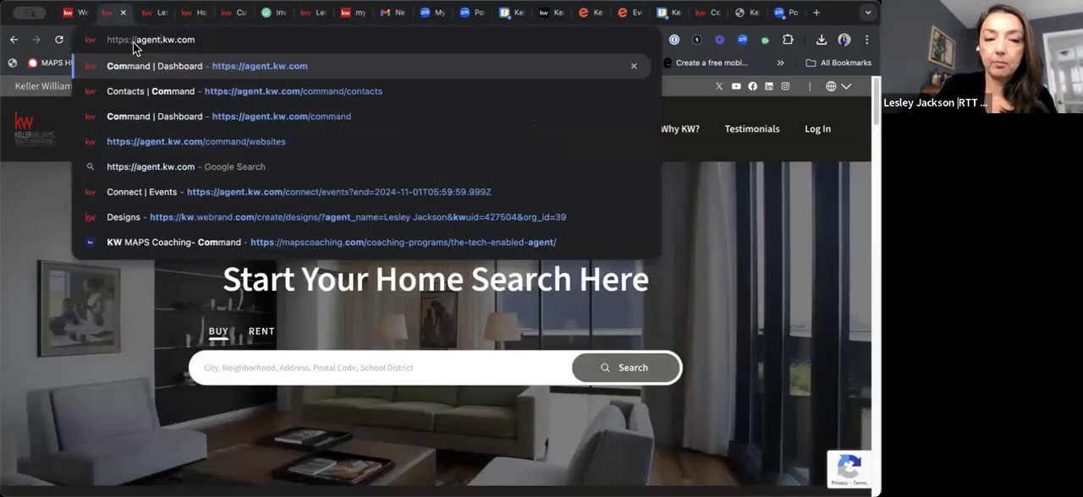
key(Return)
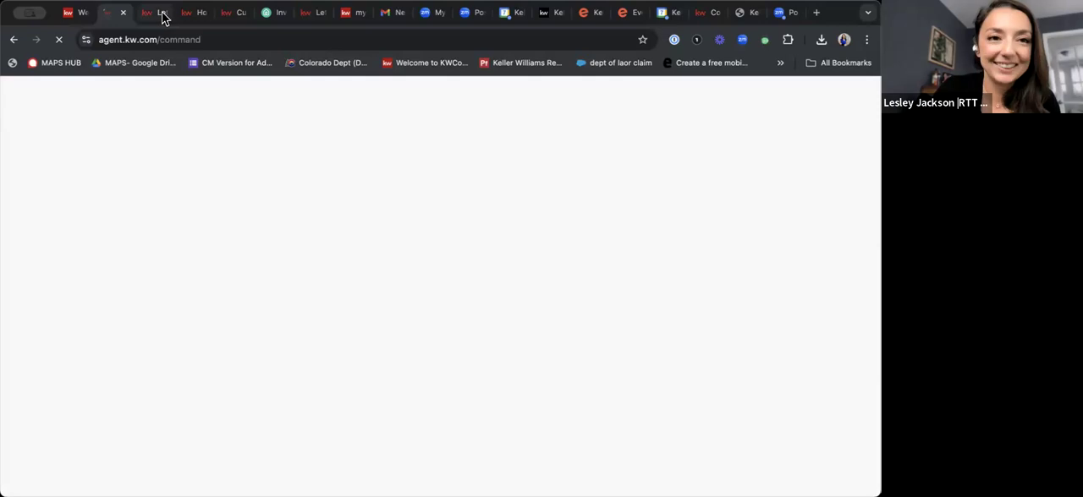
Close the leftover website and custom page tabs, discarding the unsaved custom page, and return to the Command dashboard.
click(162, 15)
click(163, 15)
click(163, 15)
click(162, 15)
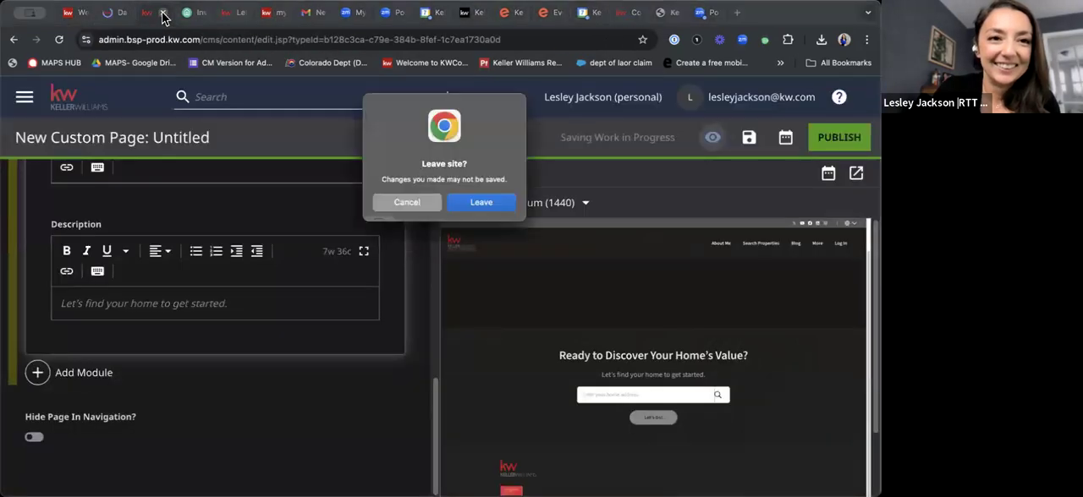
click(163, 16)
click(162, 15)
click(123, 15)
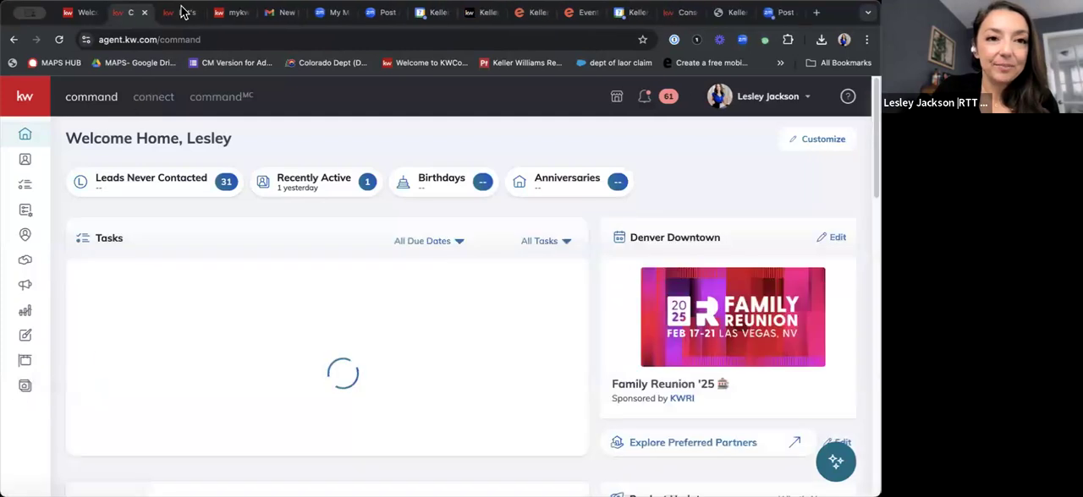
click(182, 12)
click(229, 12)
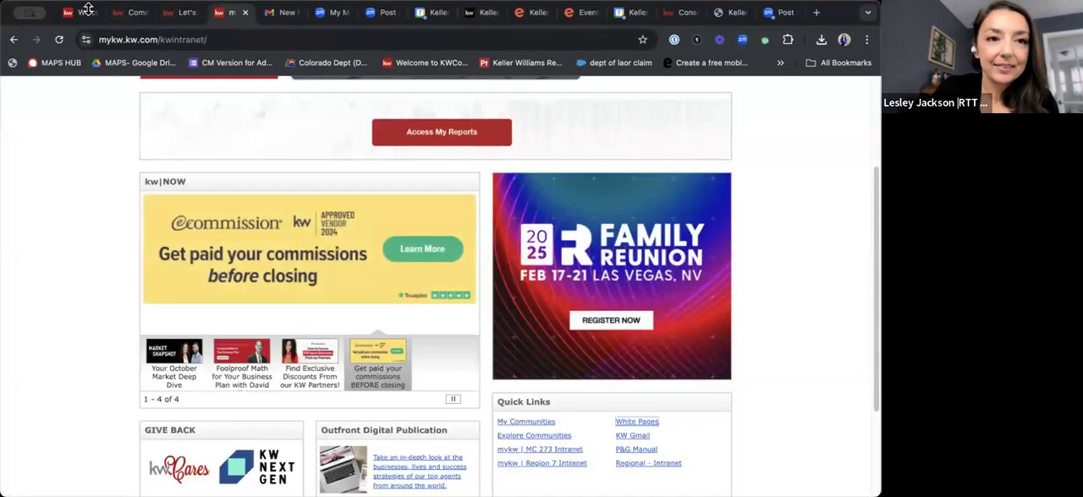
click(123, 13)
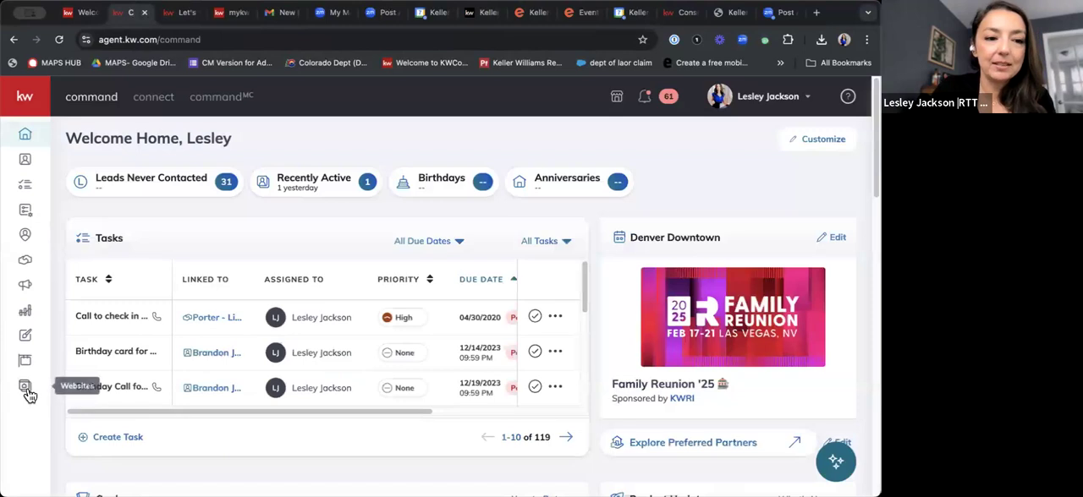
Open the Agent Site for editing from Websites and switch it to Expert Mode.
click(26, 391)
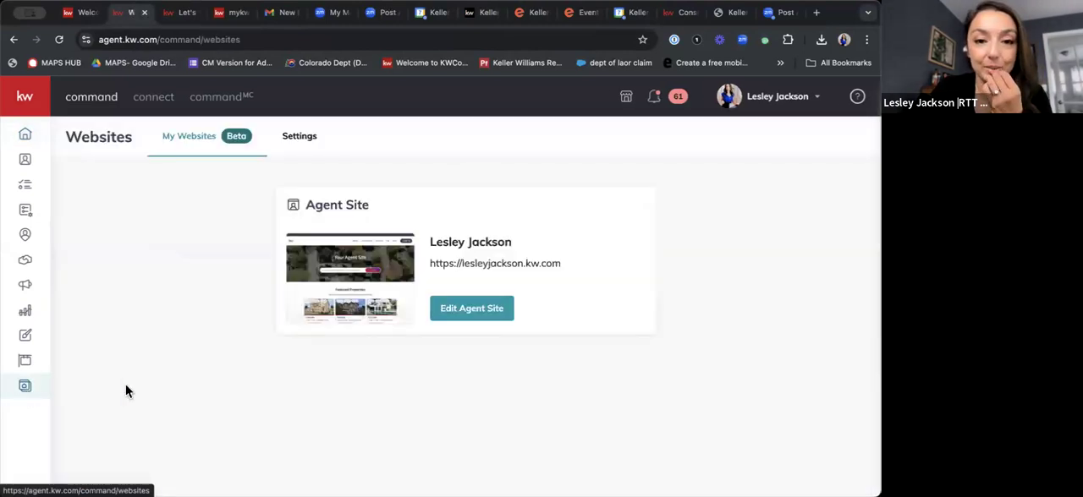
click(484, 311)
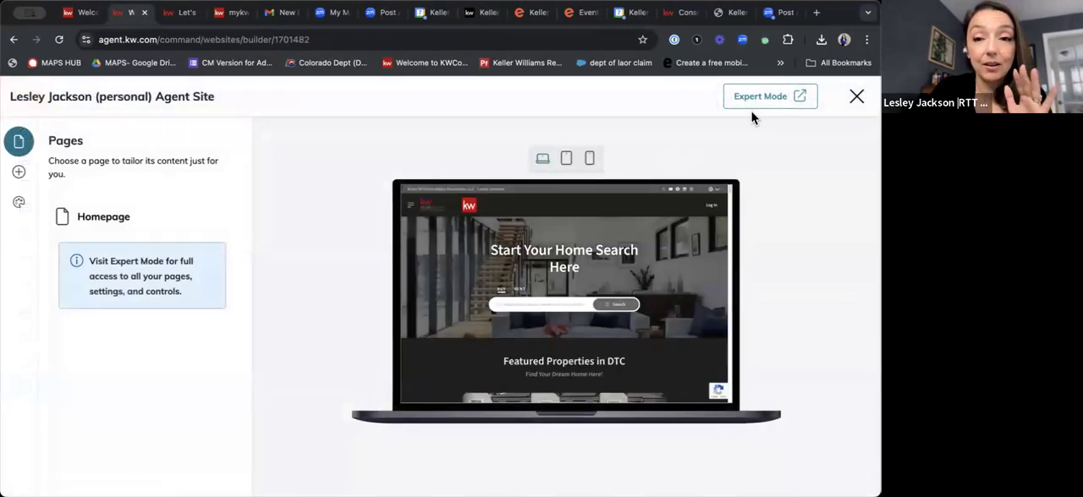
click(758, 98)
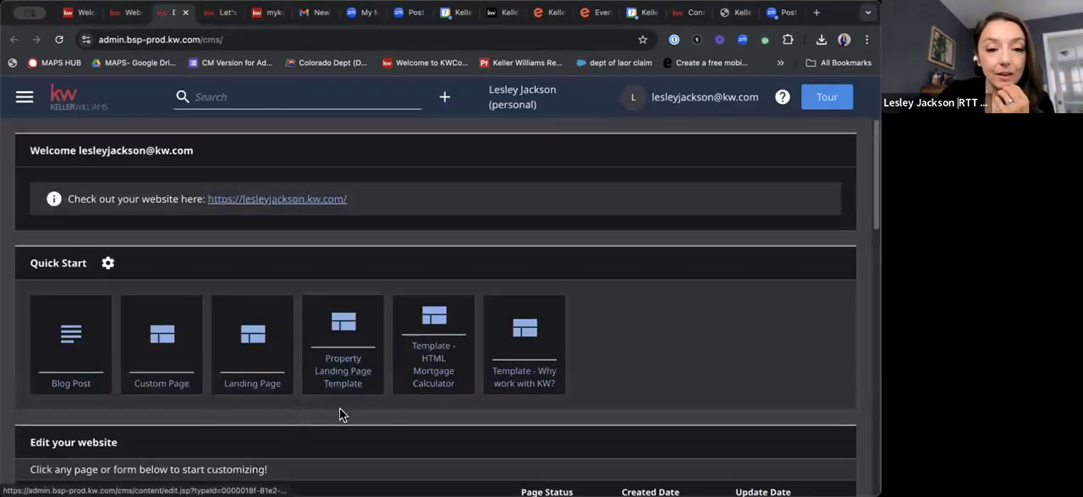
Start a new page from the HTML Mortgage Calculator template, look over its contents and try to publish it.
click(433, 385)
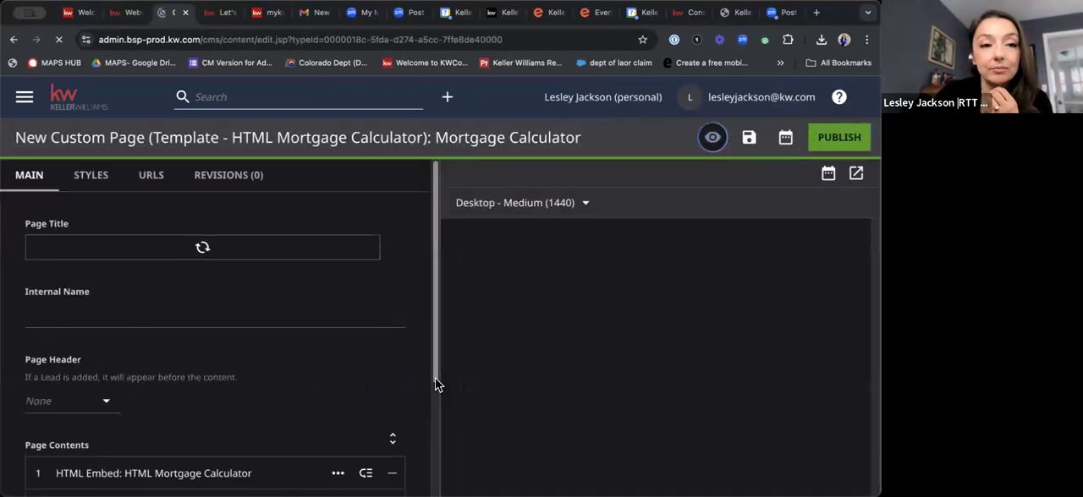
scroll(219, 310, down, 2)
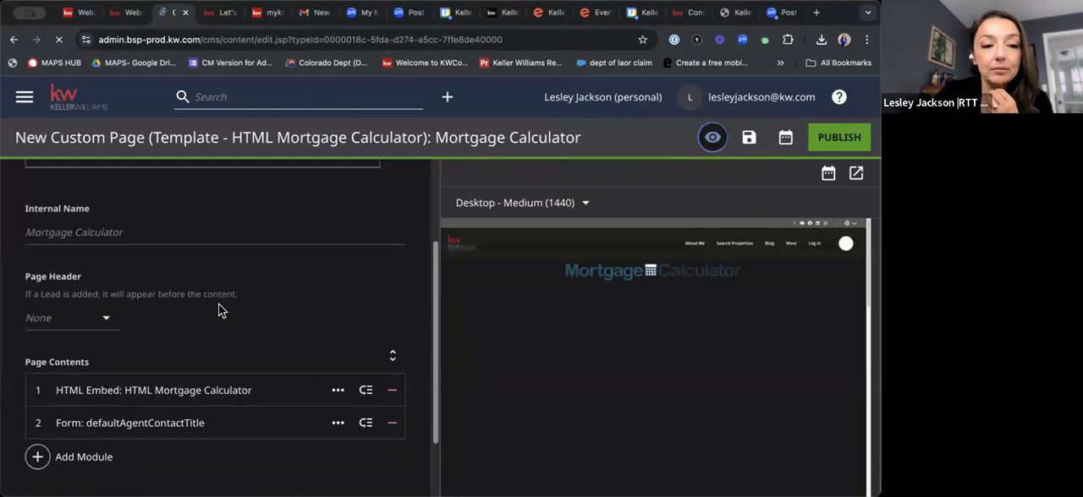
click(854, 138)
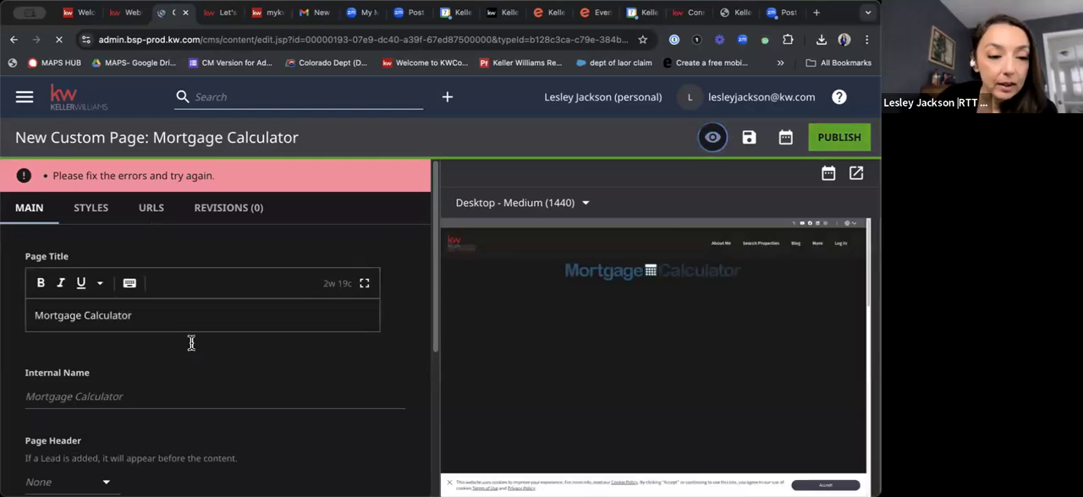
Try to remove the defaultAgentContactTitle form from the page contents and publish the Mortgage Calculator page again.
scroll(191, 343, down, 5)
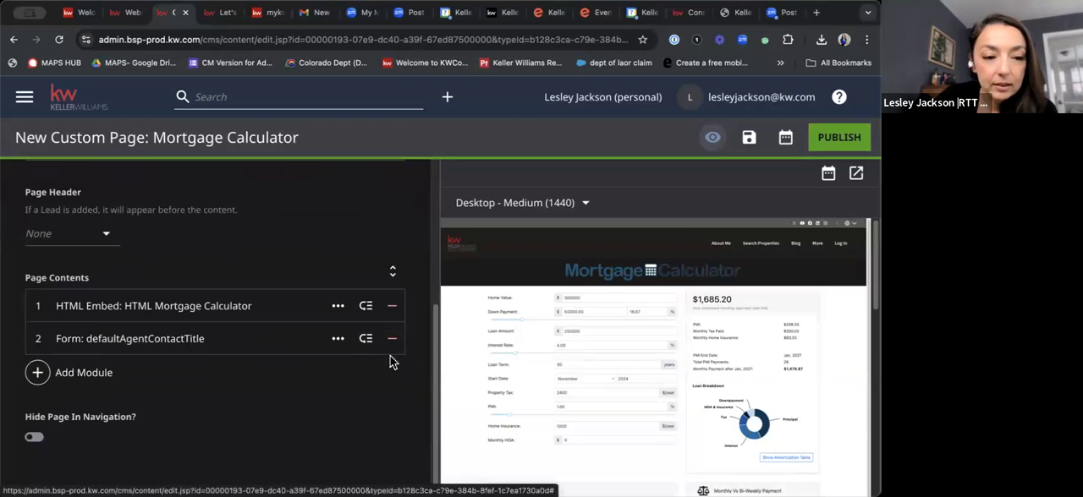
click(390, 345)
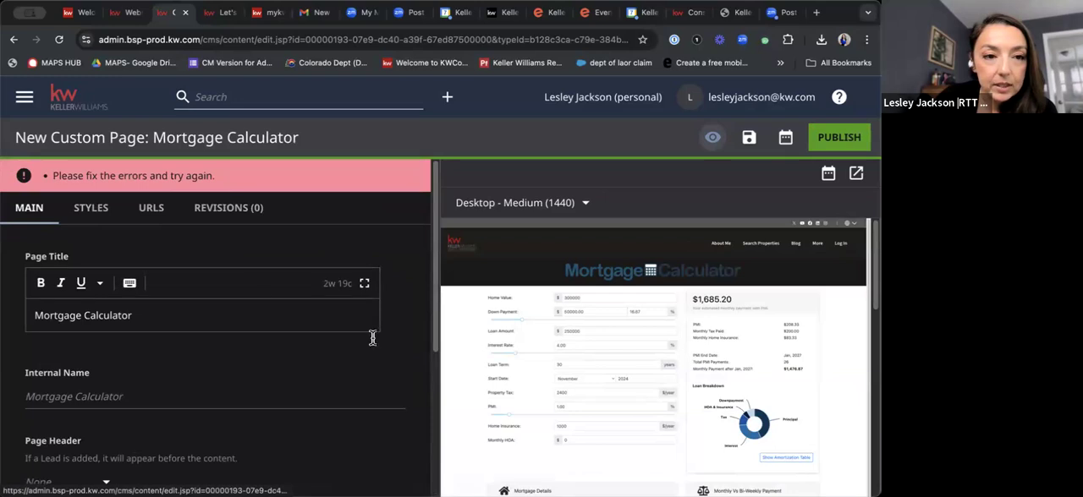
scroll(389, 366, down, 3)
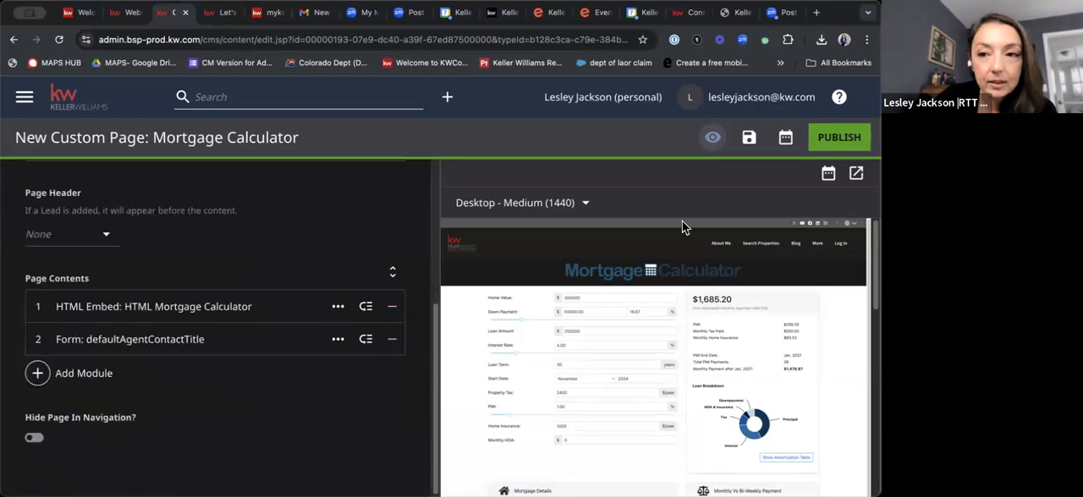
click(839, 137)
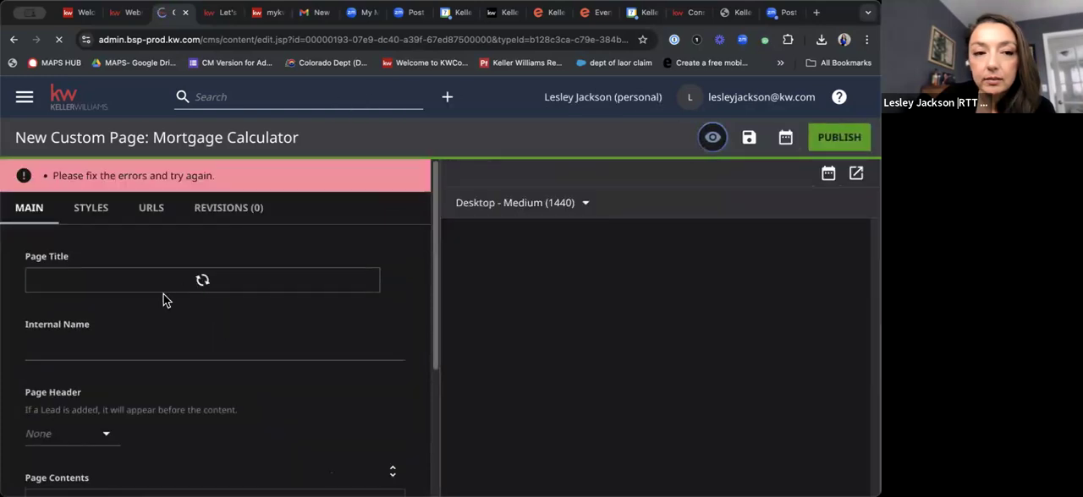
Set the Mortgage Calculator page's Internal Name to "Mortgage Calculator- Welcome!".
scroll(380, 364, down, 3)
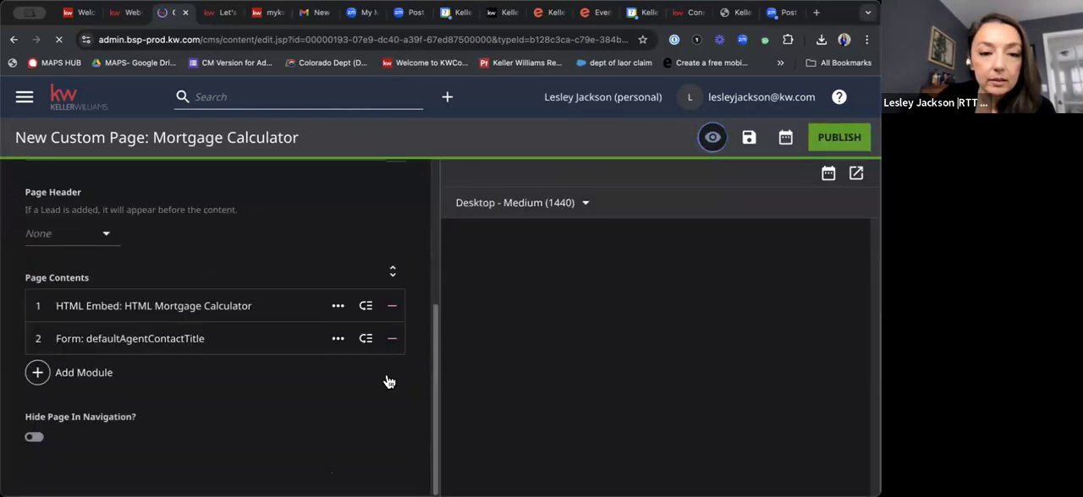
scroll(245, 339, up, 3)
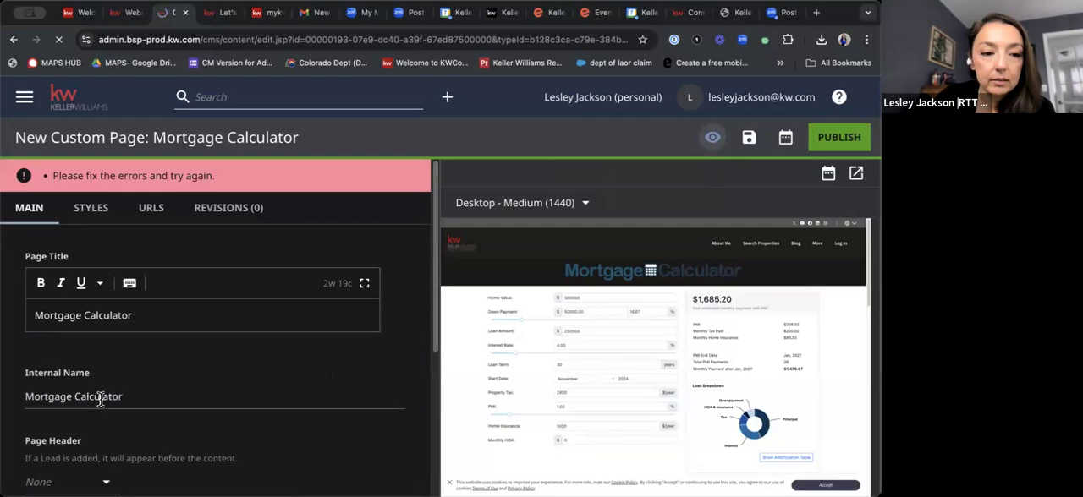
click(119, 396)
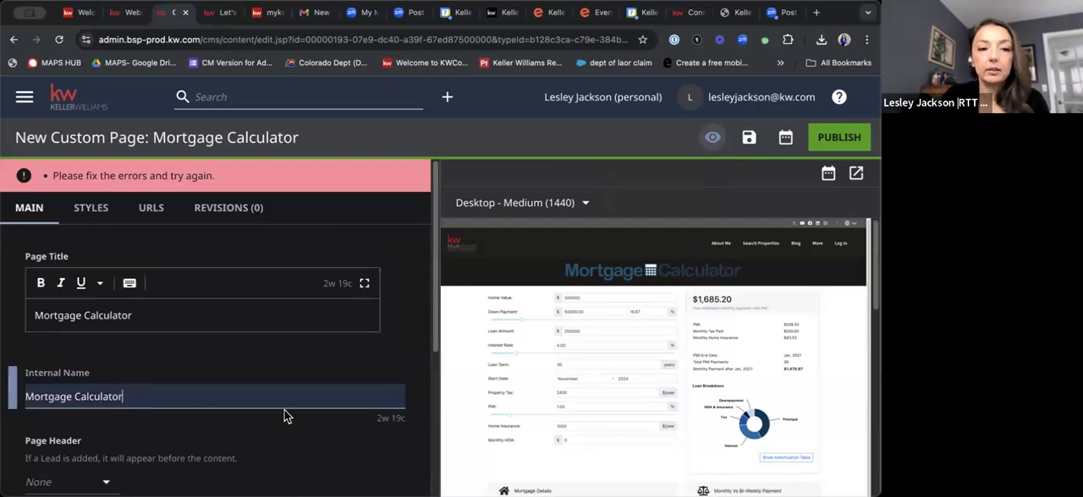
text(- Welcome!)
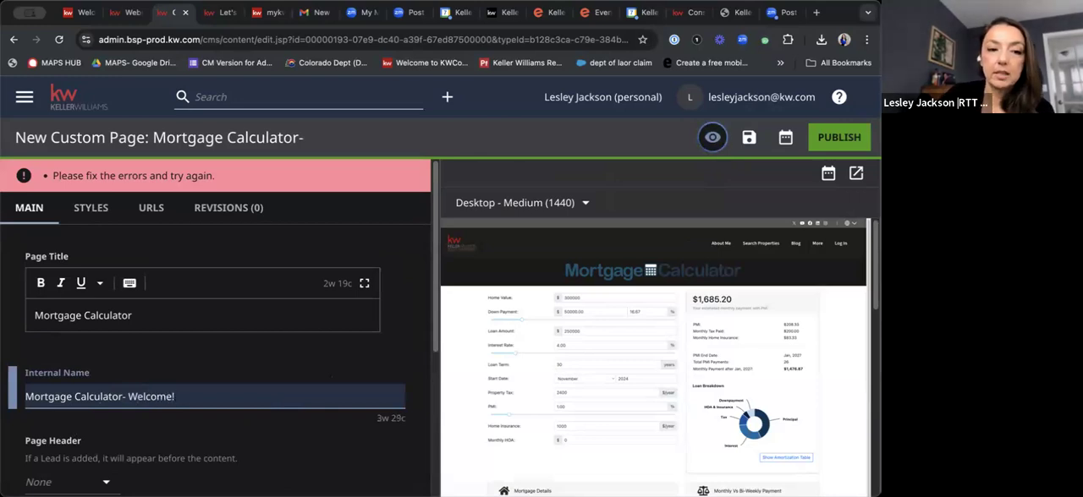
Extend the Page Title to "Mortgage Calculator- Ho".
click(193, 321)
text(- H)
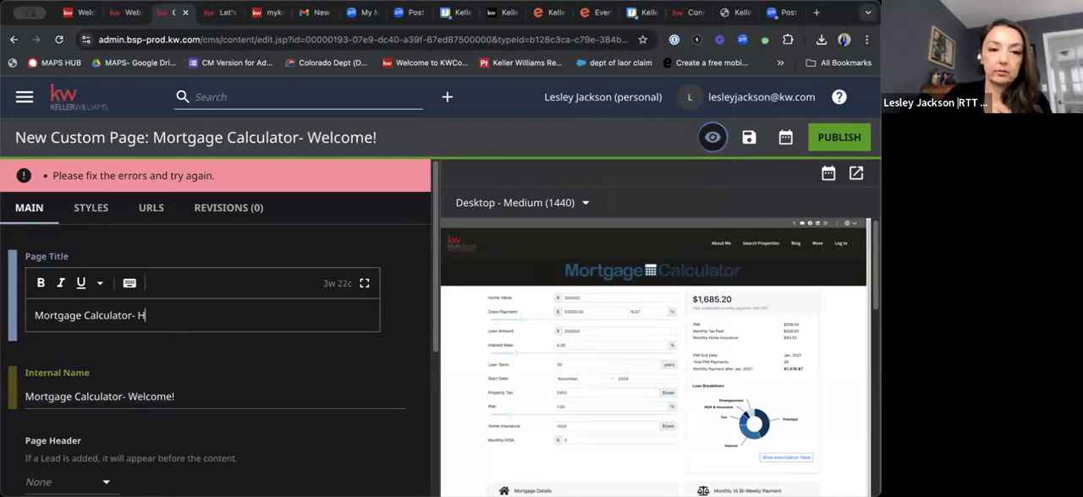
text(o)
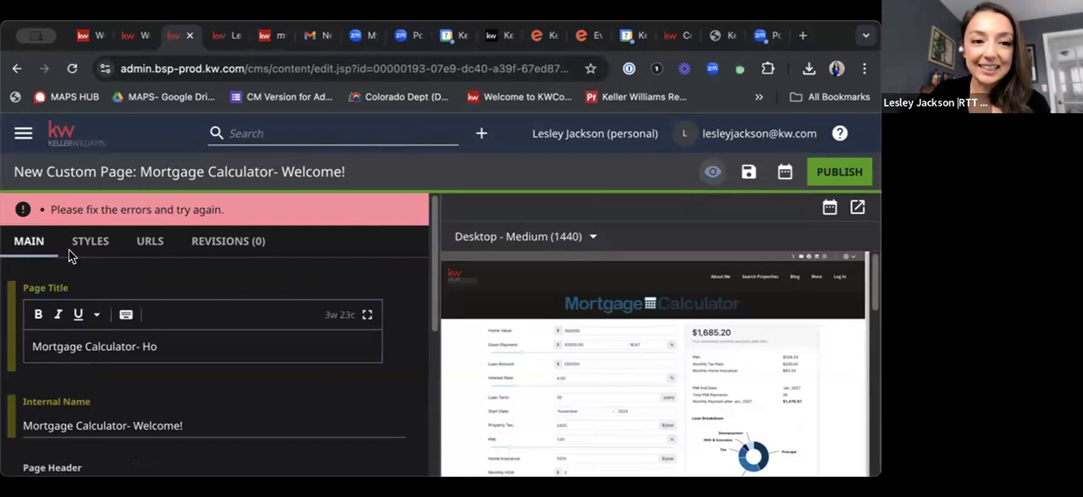
key(super+a)
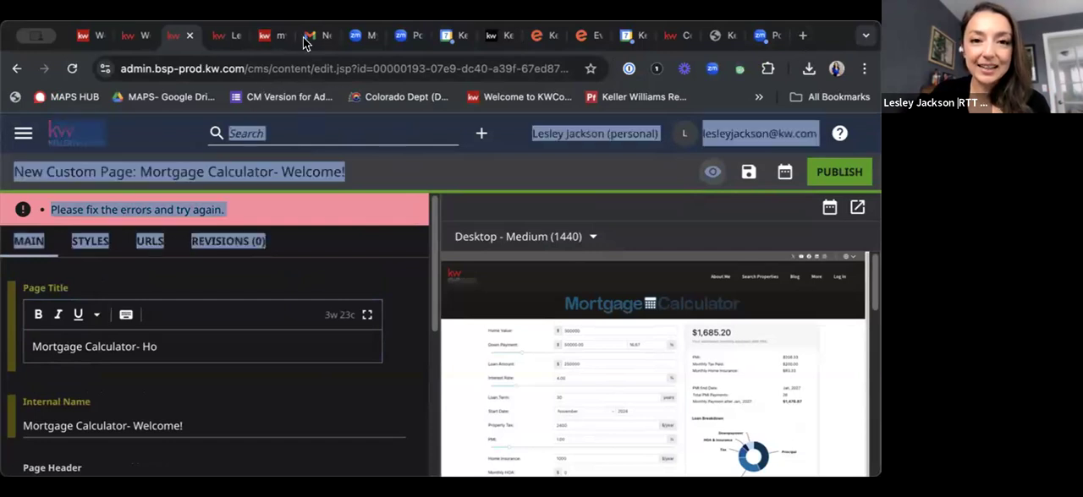